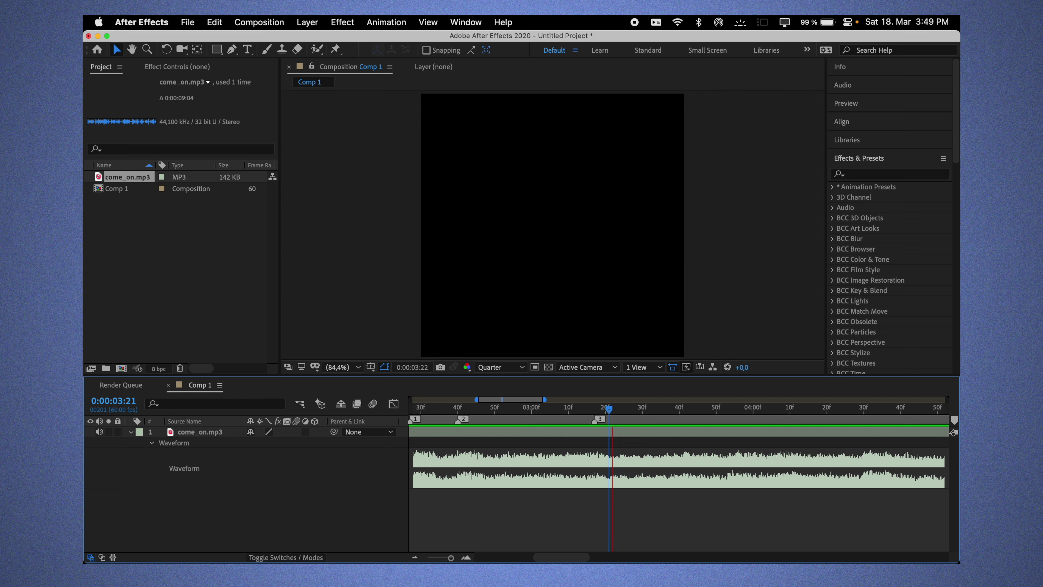
# - Add composition markers 4 through 7 on successive come_on.mp3 beats
pyautogui.click(731, 411)
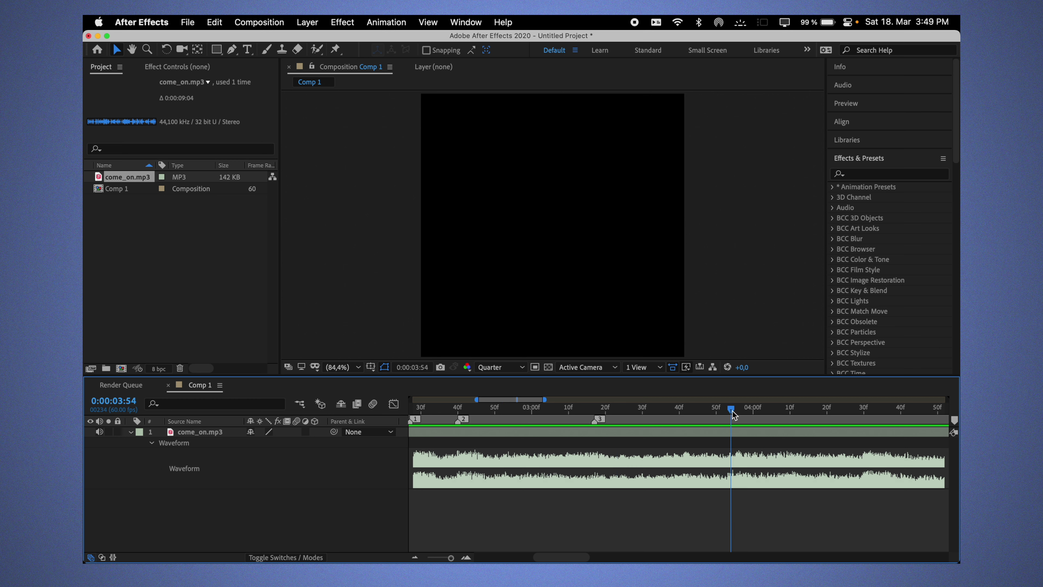
pyautogui.click(954, 420)
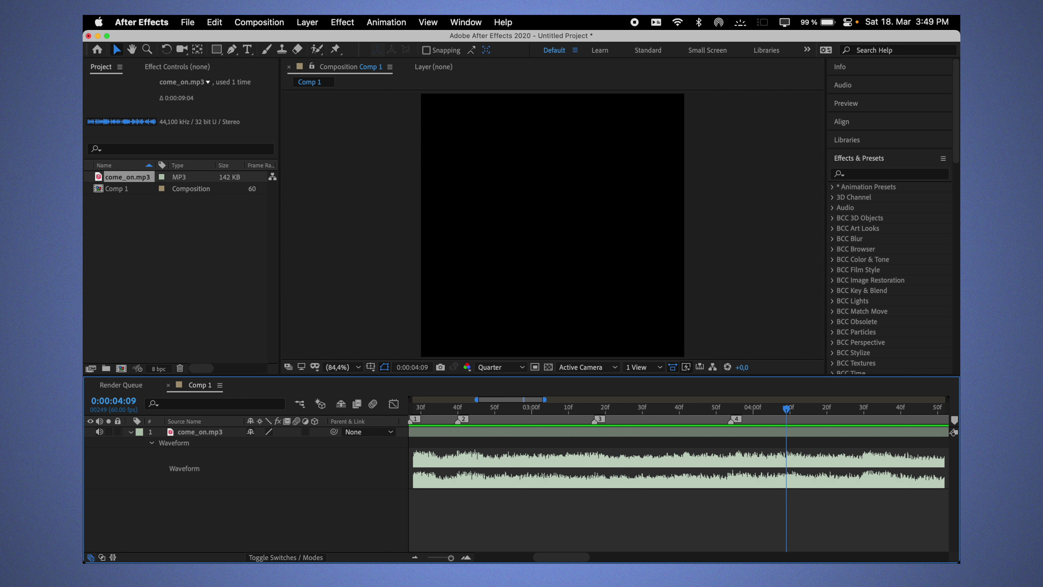
pyautogui.moveTo(787, 411); pyautogui.dragTo(817, 412)
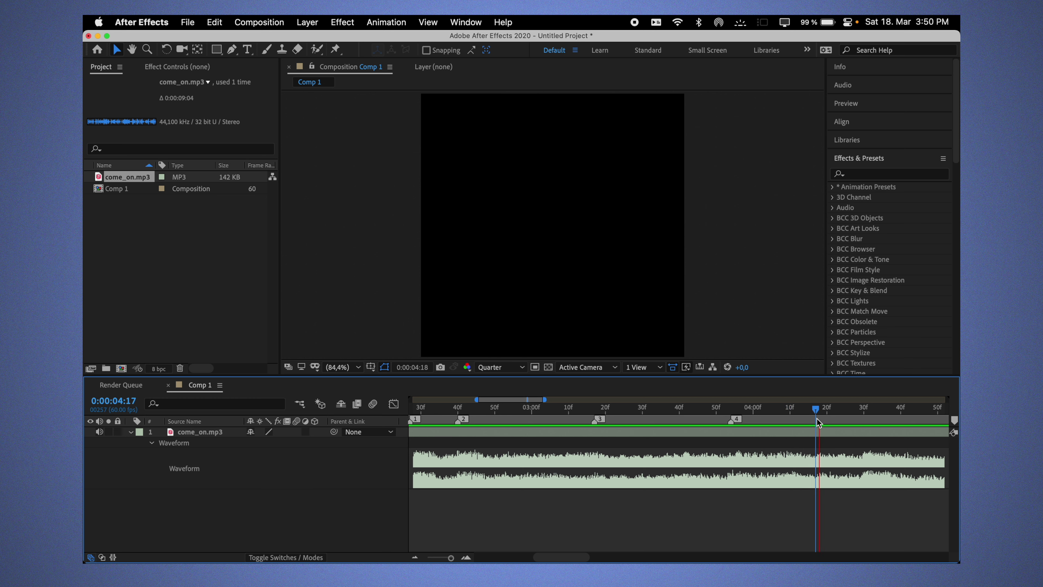
pyautogui.click(954, 419)
pyautogui.click(861, 412)
pyautogui.moveTo(862, 414); pyautogui.dragTo(864, 419)
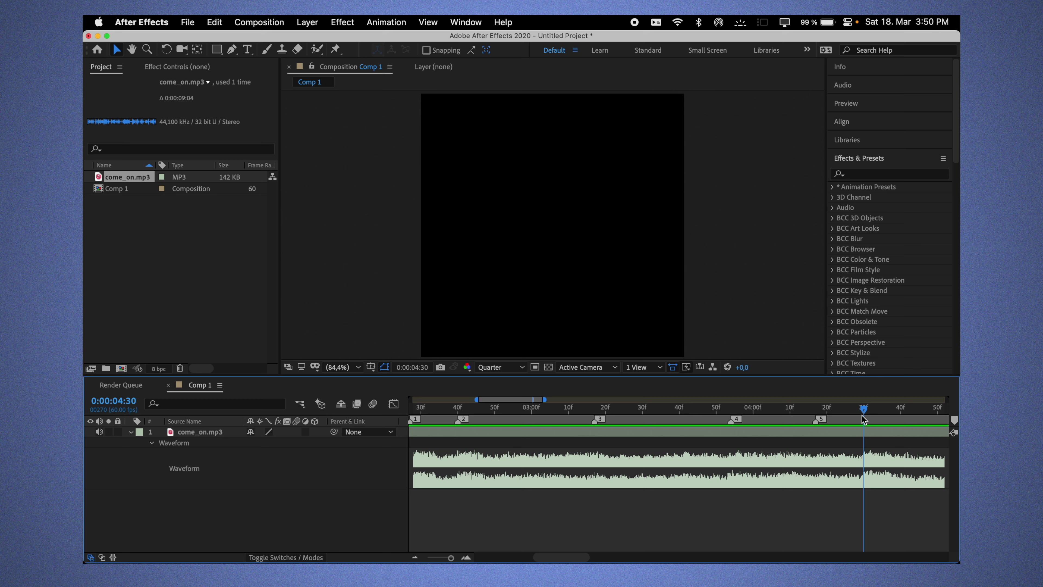
pyautogui.click(953, 421)
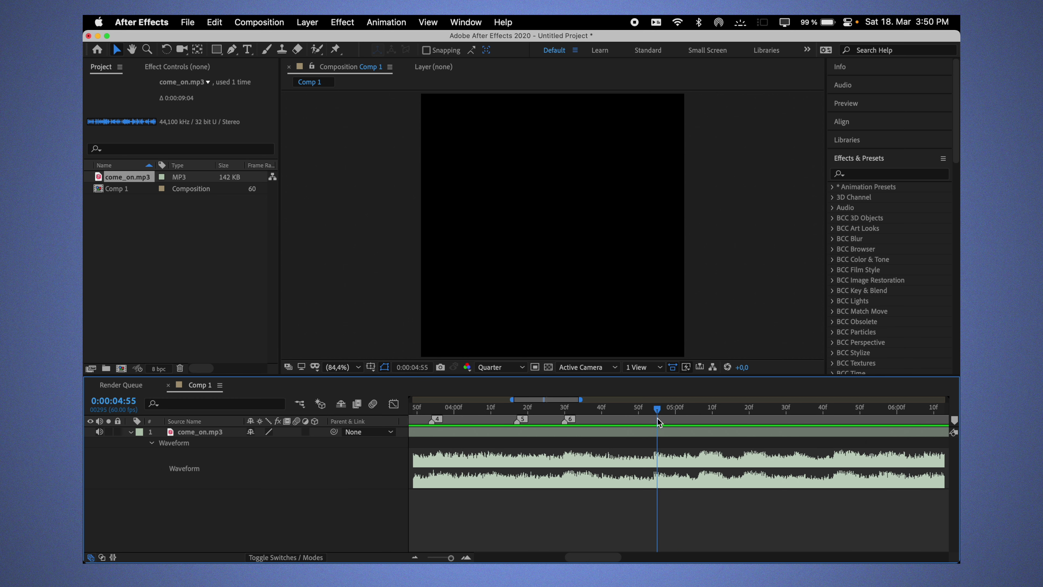
pyautogui.moveTo(912, 422)
pyautogui.mouseDown()
pyautogui.moveTo(653, 418)
pyautogui.moveTo(746, 419)
pyautogui.mouseUp()
pyautogui.click(953, 421)
# - Add markers 8 through 11 on the following beats of the music layer
pyautogui.click(954, 421)
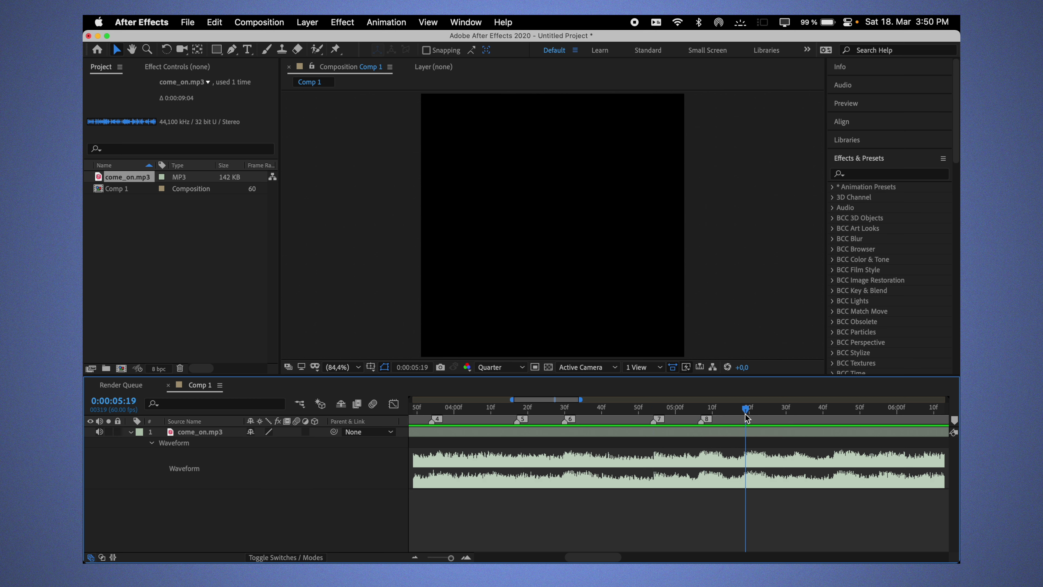
pyautogui.click(954, 421)
pyautogui.moveTo(833, 419); pyautogui.dragTo(834, 418)
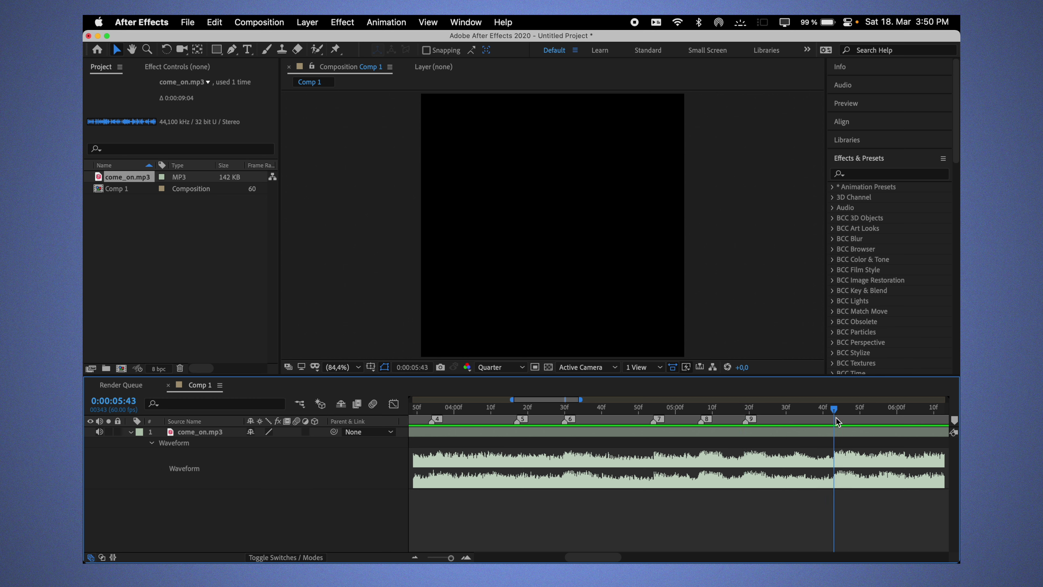
pyautogui.press('KP_Multiply')
pyautogui.click(839, 431)
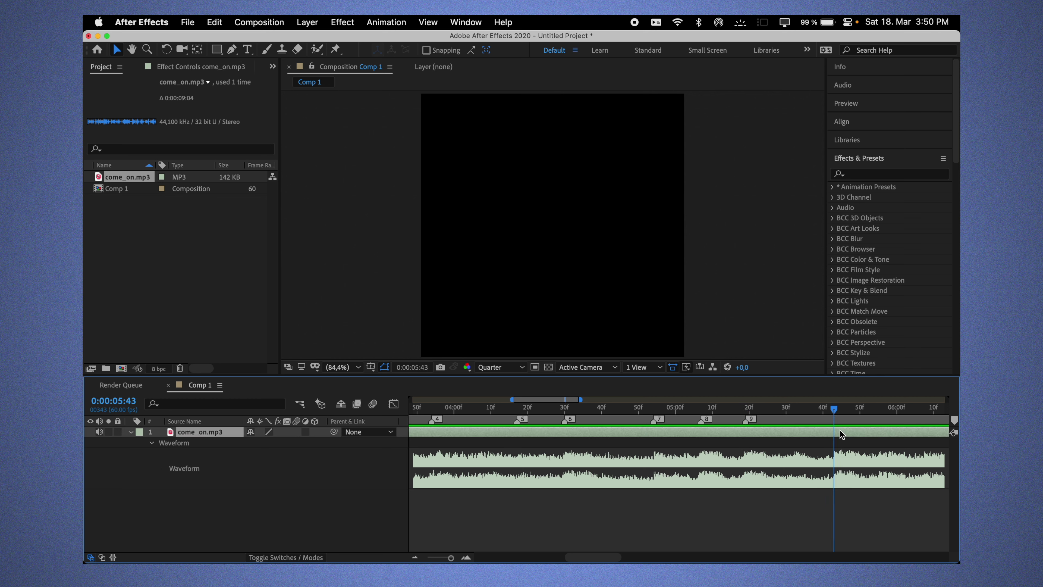
pyautogui.press('KP_Multiply')
pyautogui.press('KP_Multiply')
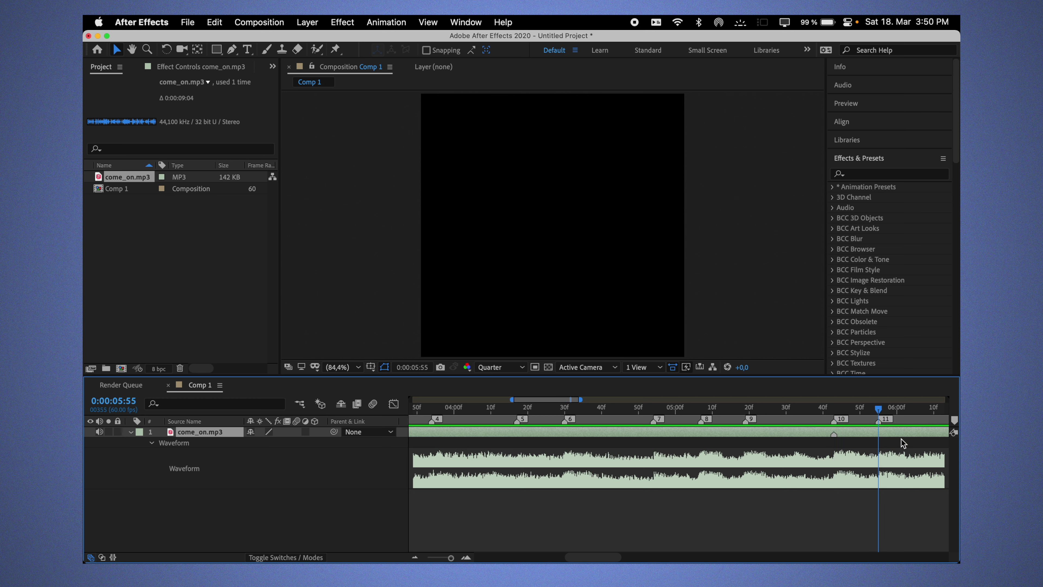
pyautogui.press('-')
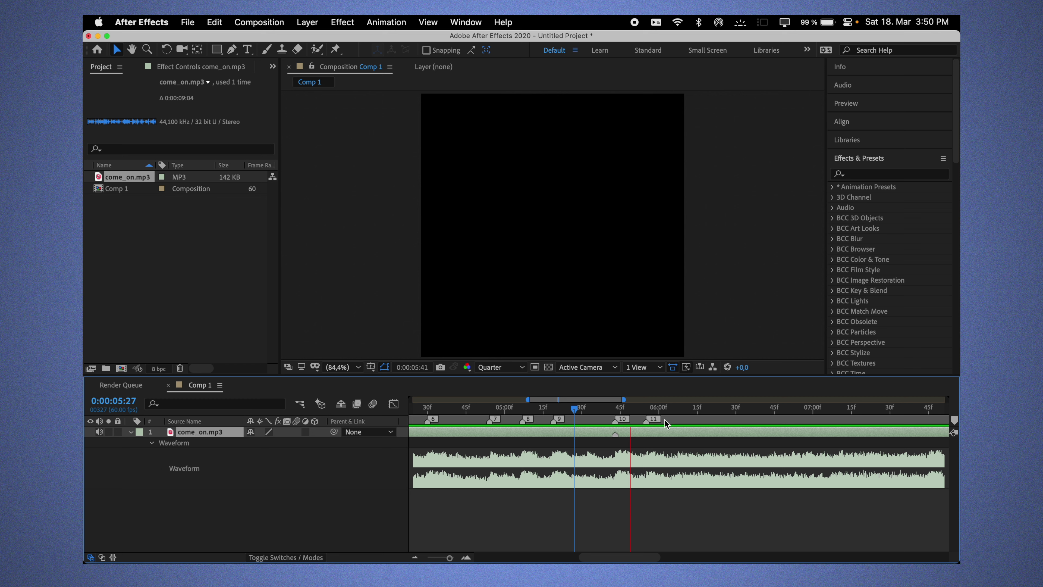
# - Scrub further along the music and add markers 12 through 14 on the next beats
pyautogui.click(747, 409)
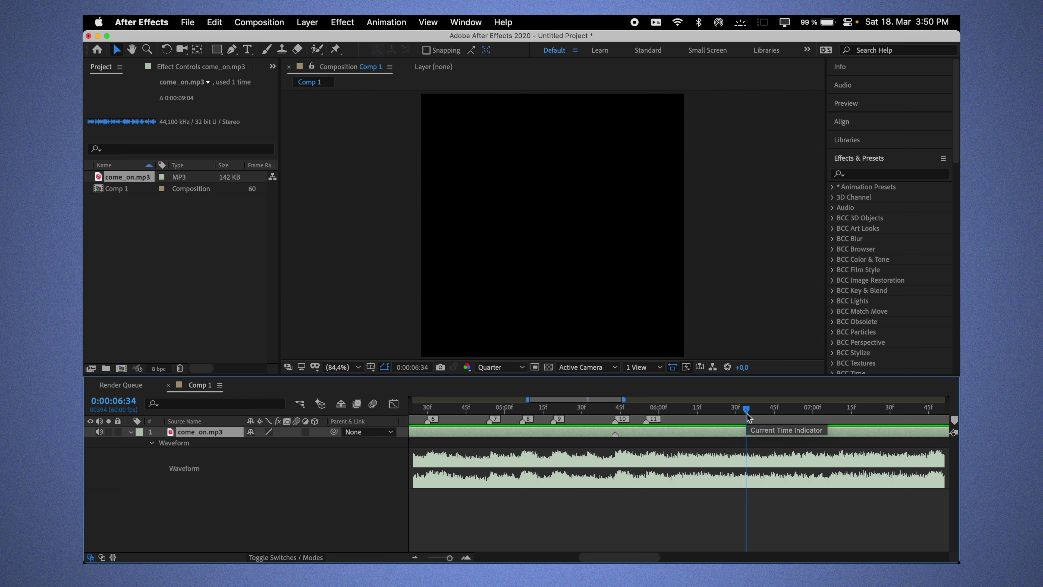
pyautogui.moveTo(747, 416); pyautogui.dragTo(658, 427)
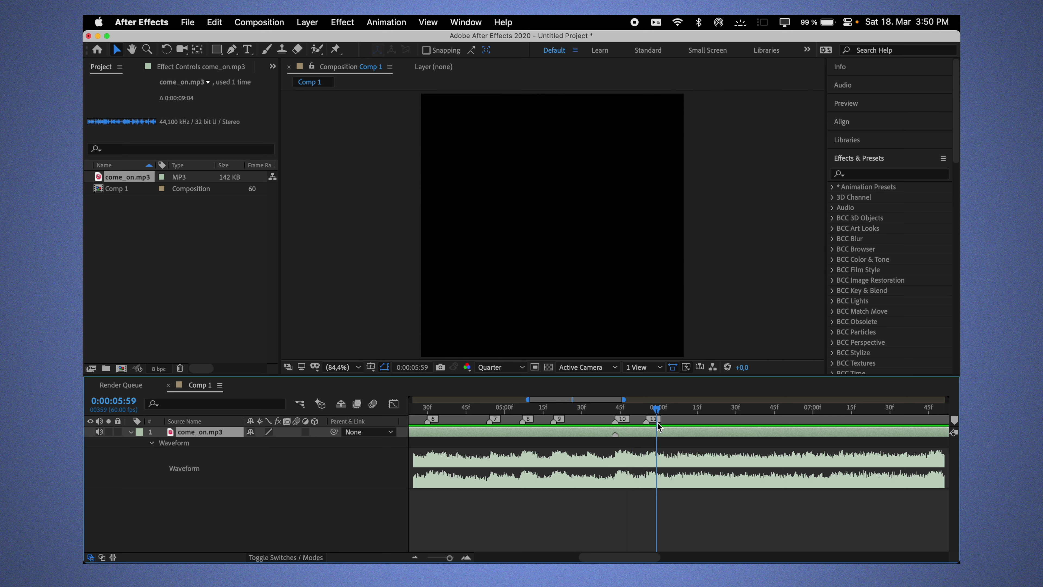
pyautogui.moveTo(741, 421); pyautogui.dragTo(732, 423)
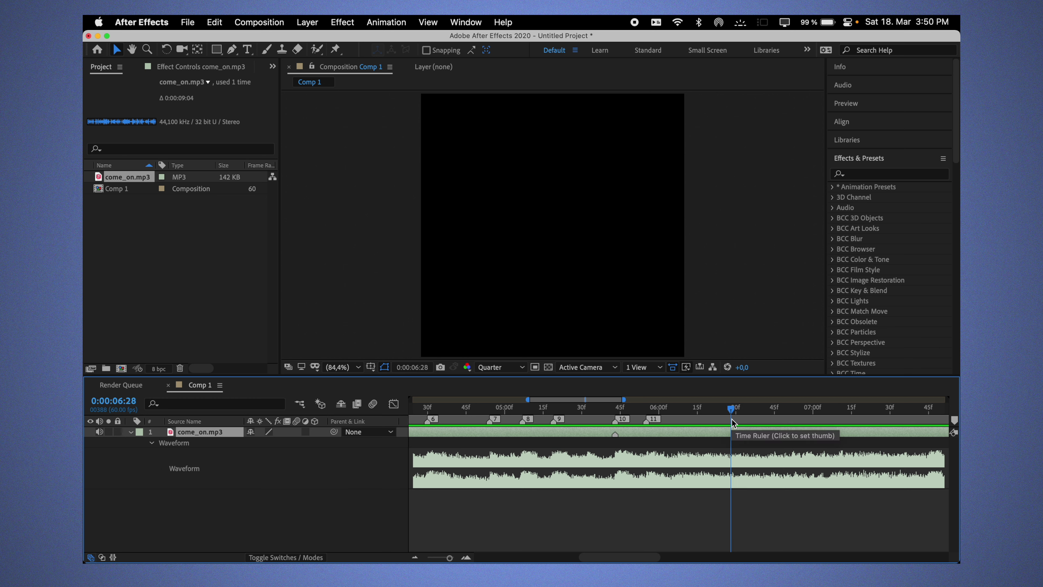
pyautogui.click(740, 423)
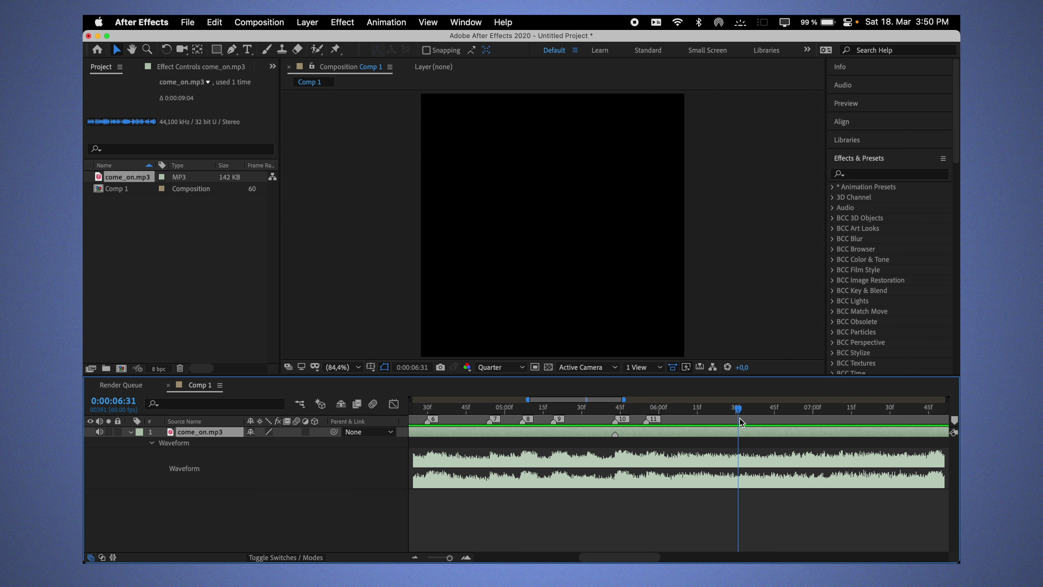
pyautogui.click(956, 420)
pyautogui.click(841, 421)
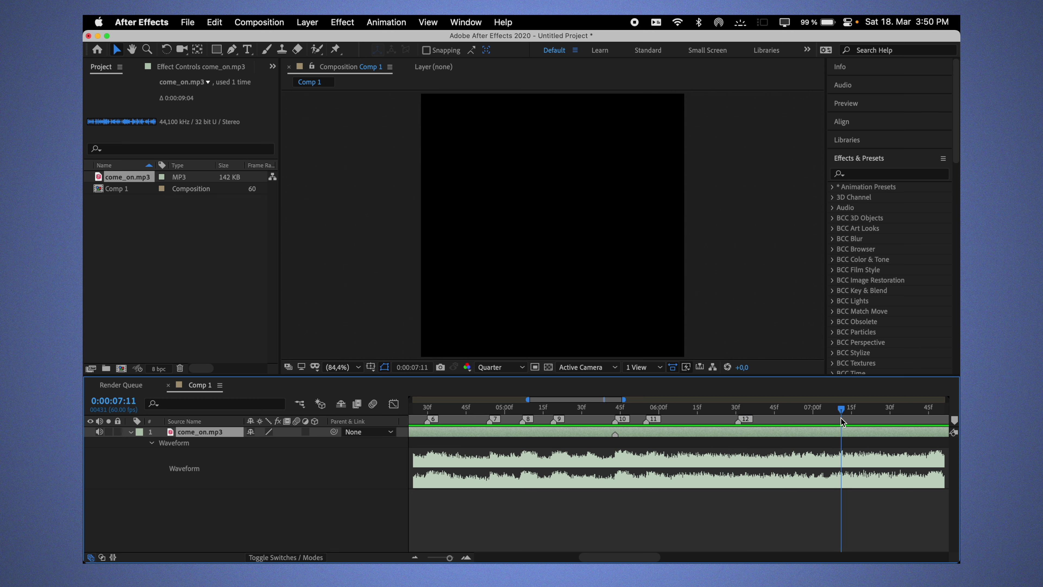
pyautogui.click(839, 421)
pyautogui.click(955, 420)
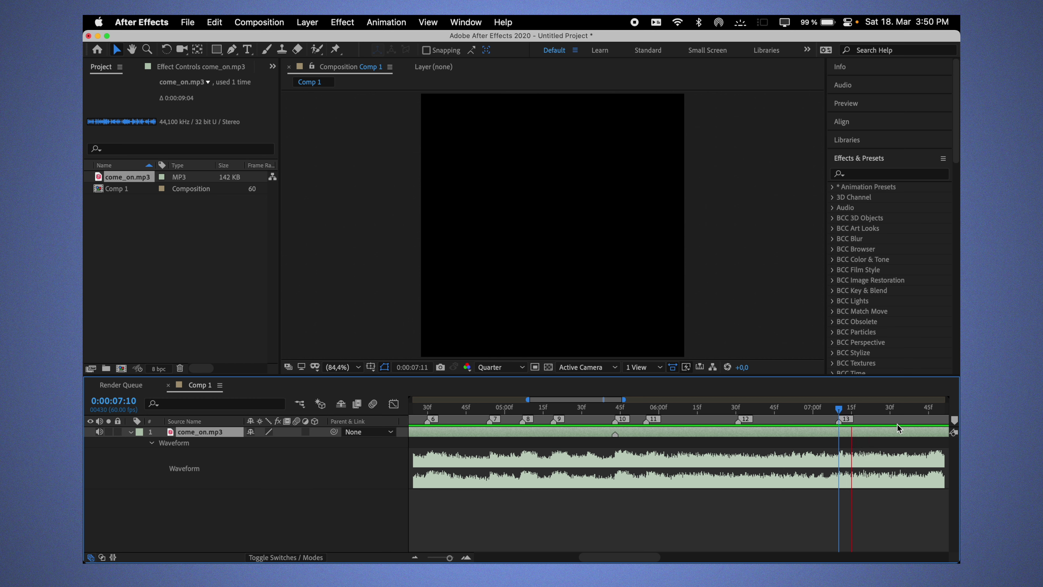
pyautogui.click(898, 418)
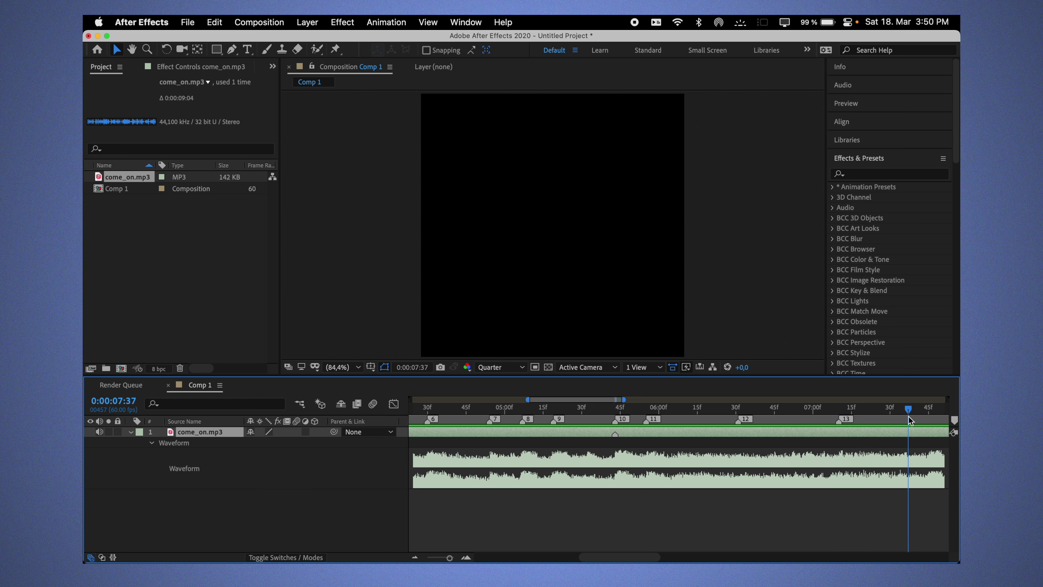
pyautogui.click(956, 420)
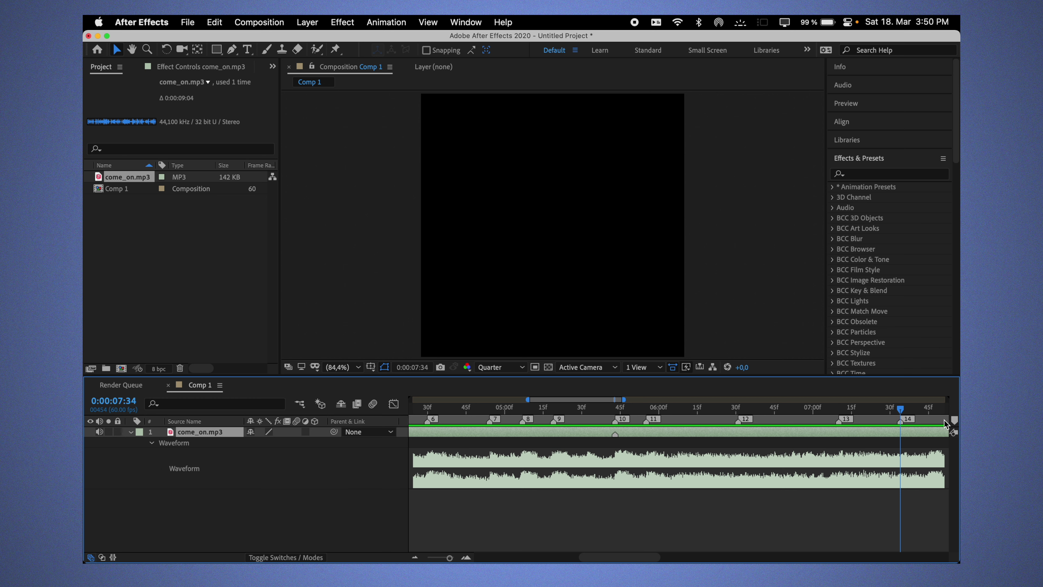
# - Add markers 15 through 17 on the last beats toward the music's end
pyautogui.click(935, 419)
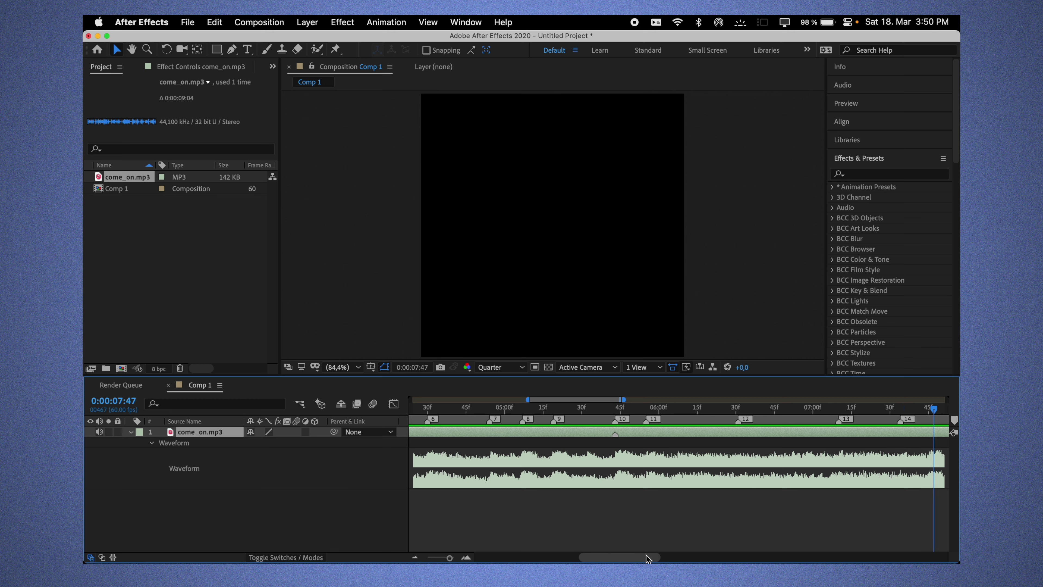
pyautogui.moveTo(650, 557); pyautogui.dragTo(691, 558)
pyautogui.moveTo(652, 413); pyautogui.dragTo(716, 418)
pyautogui.click(954, 420)
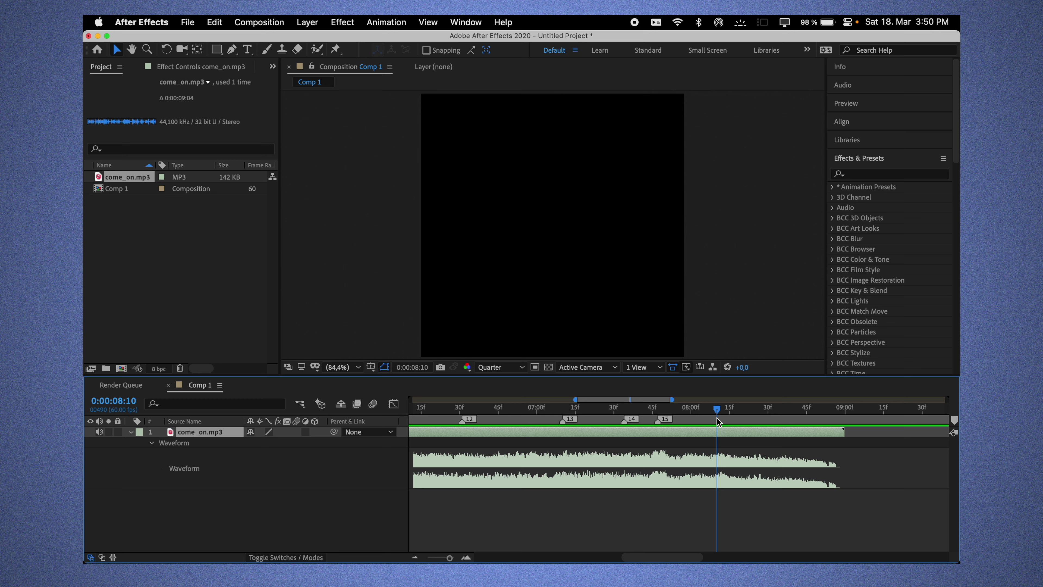
pyautogui.click(954, 420)
pyautogui.click(752, 415)
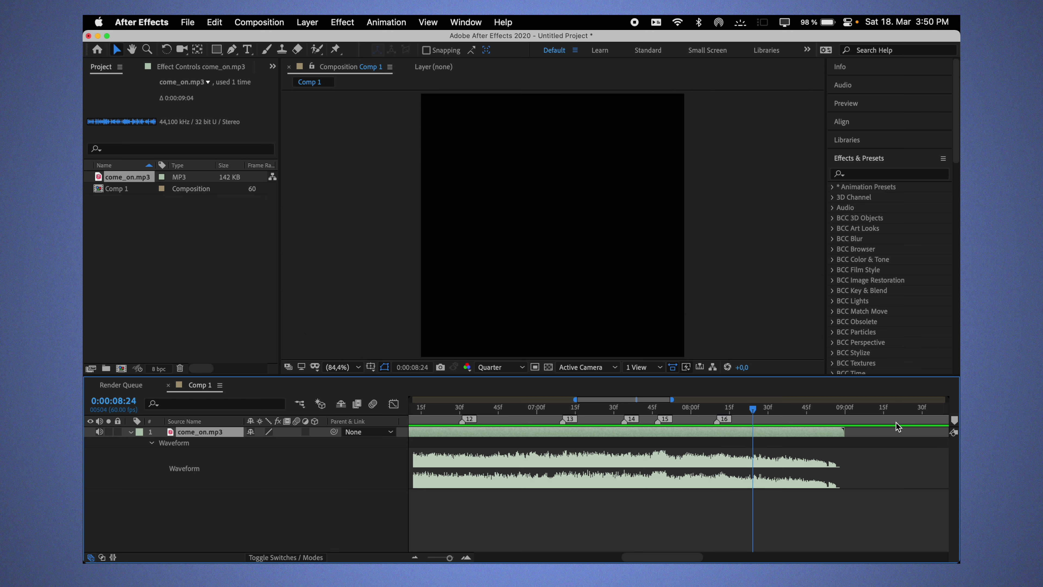
pyautogui.click(954, 420)
pyautogui.click(829, 417)
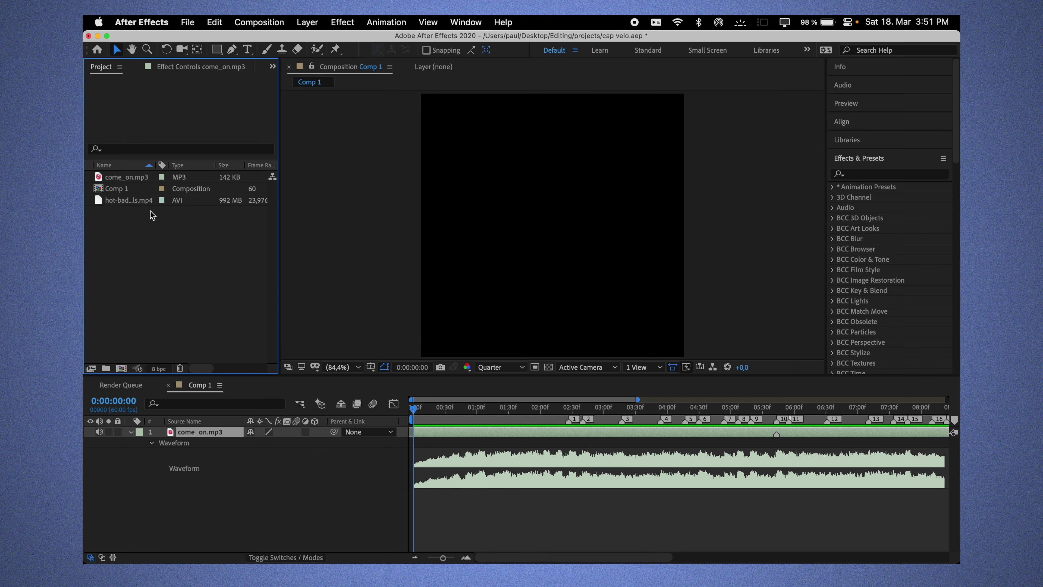
# - Add the superhero footage to Comp 1 and set its in-point at 0:03:25:13
pyautogui.moveTo(141, 201); pyautogui.dragTo(434, 434)
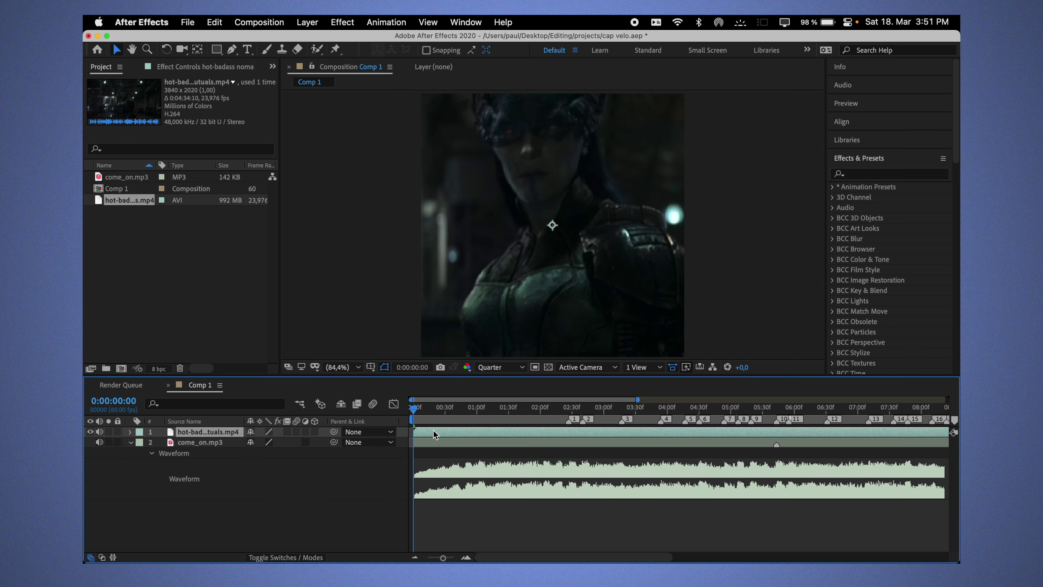
pyautogui.doubleClick(433, 432)
pyautogui.moveTo(564, 344); pyautogui.dragTo(685, 352)
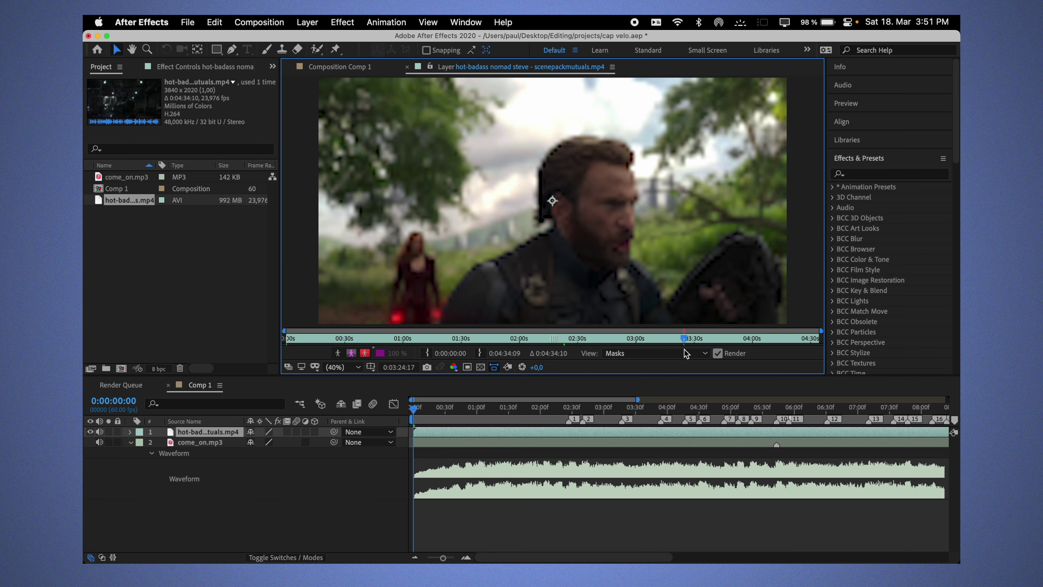
pyautogui.press('space')
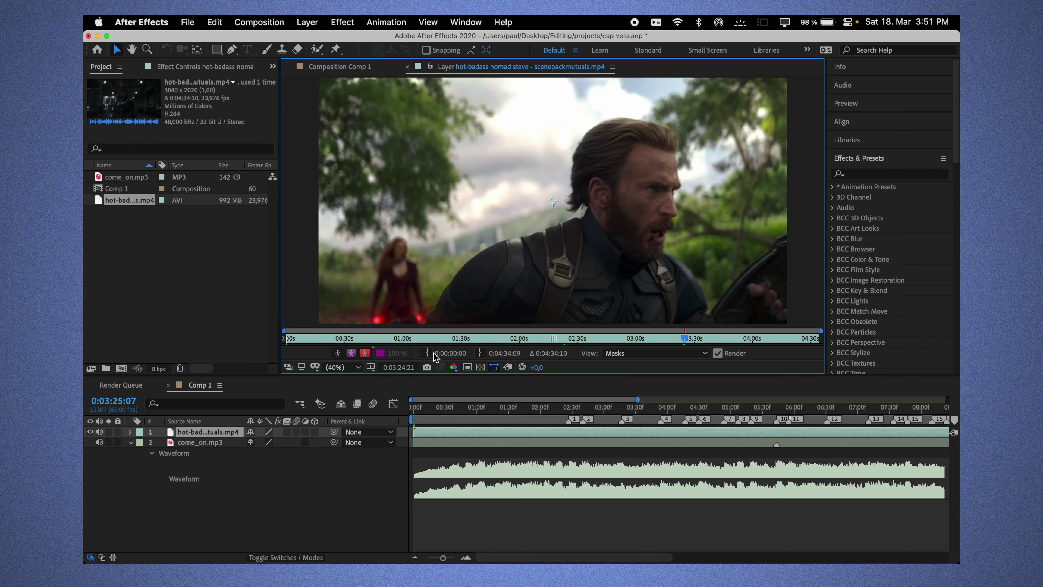
pyautogui.click(427, 353)
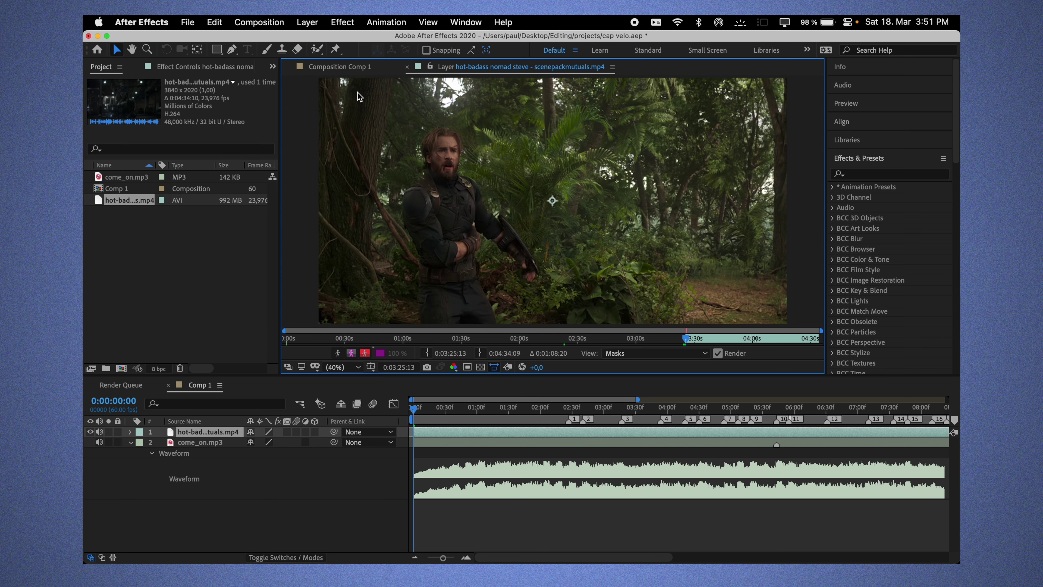
# - Scale the footage layer to 50% in Comp 1
pyautogui.click(339, 66)
pyautogui.click(440, 433)
pyautogui.press('s')
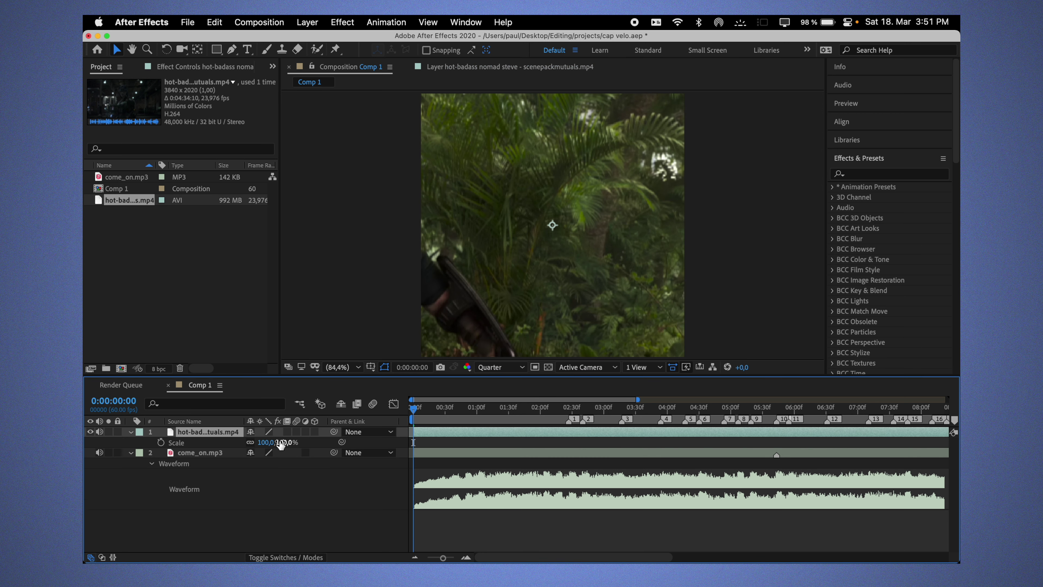
pyautogui.click(280, 443)
pyautogui.write('50')
pyautogui.press('Return')
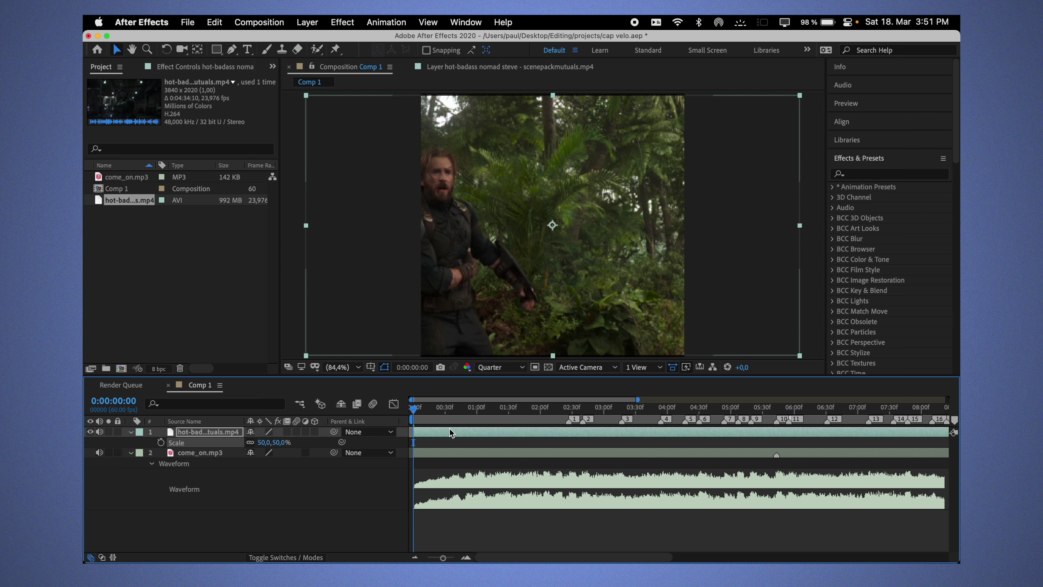
# - Slide the clip so its start snaps to the playhead at 0:00:02:27
pyautogui.moveTo(450, 432); pyautogui.dragTo(641, 435)
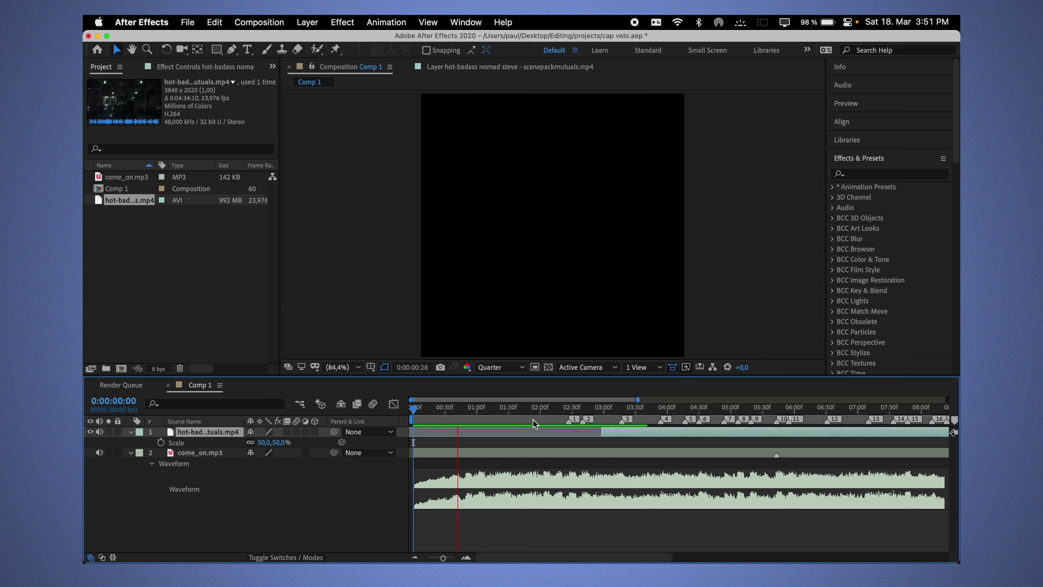
pyautogui.scroll(3, 589, 431)
pyautogui.click(641, 408)
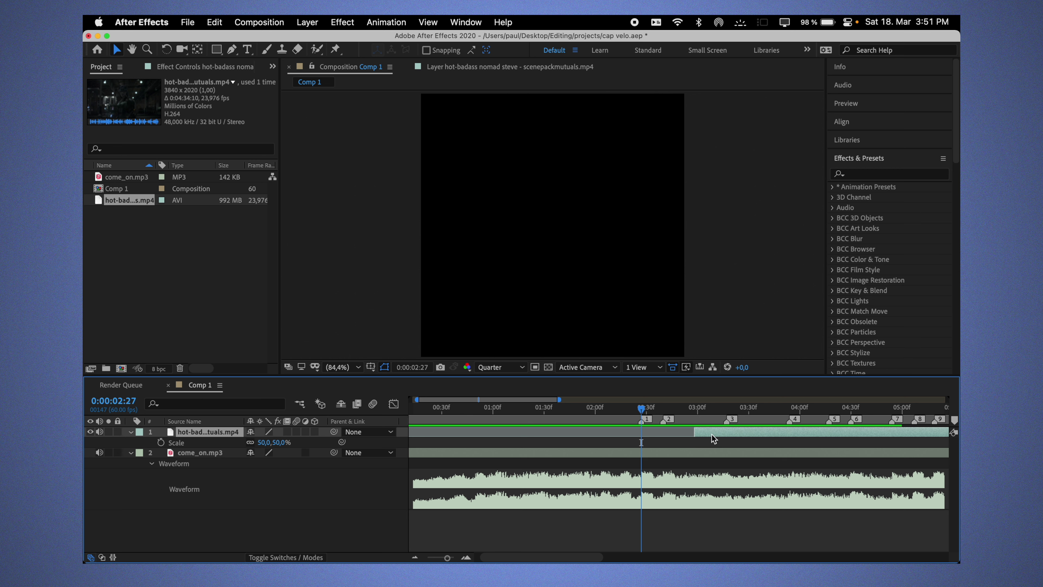
pyautogui.moveTo(714, 438); pyautogui.dragTo(658, 441)
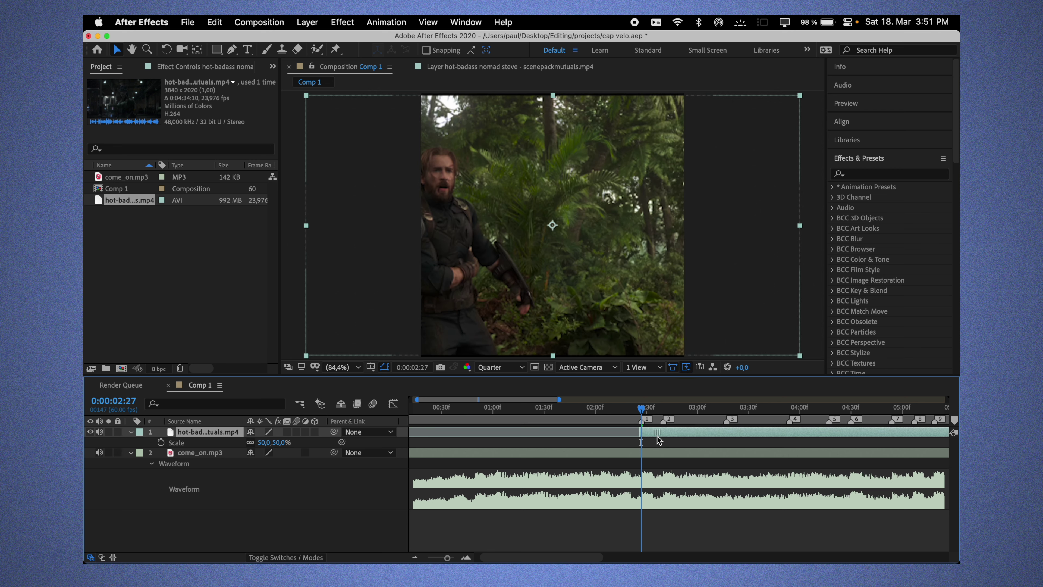
pyautogui.hscroll(5, 698, 448)
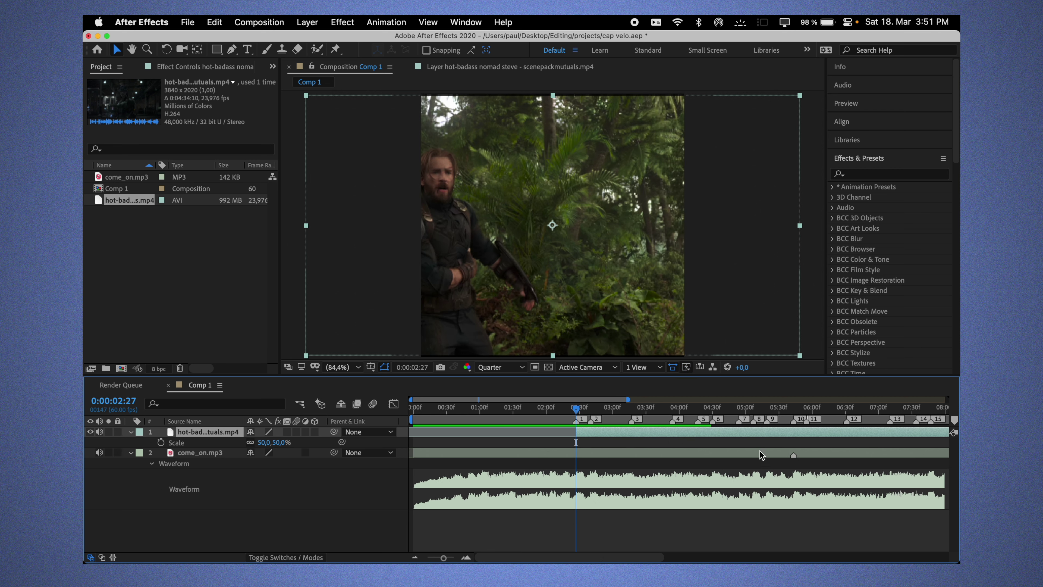
# - Split the video layer at 0:00:05:43 and slip the upper piece's footage
pyautogui.click(720, 407)
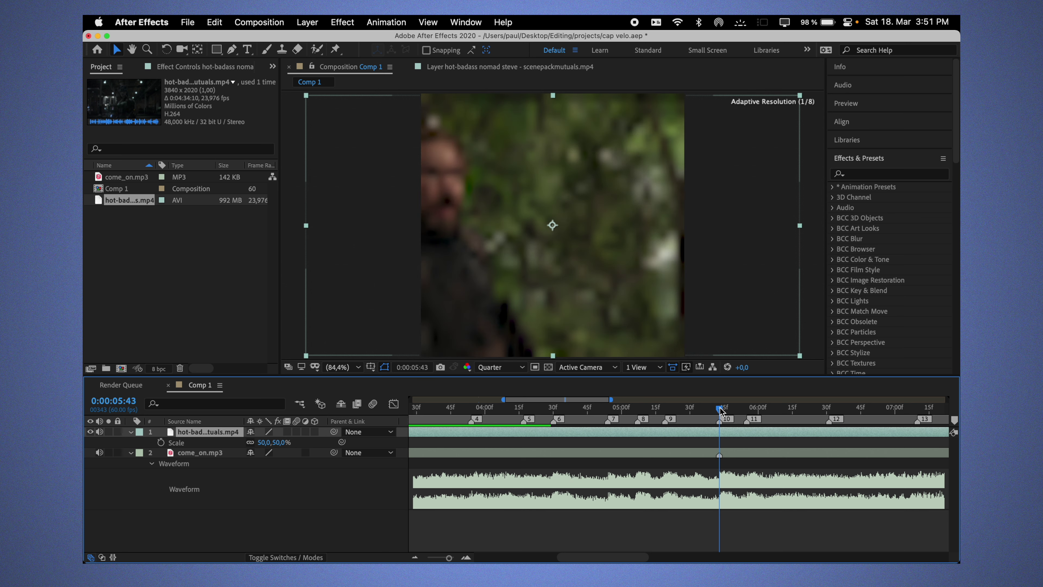
pyautogui.hotkey('ctrl', 'shift', 'd')
pyautogui.press('-')
pyautogui.press('-')
pyautogui.moveTo(732, 437)
pyautogui.mouseDown()
pyautogui.moveTo(716, 428)
pyautogui.moveTo(693, 436)
pyautogui.moveTo(754, 430)
pyautogui.moveTo(595, 443)
pyautogui.mouseUp()
pyautogui.press('-')
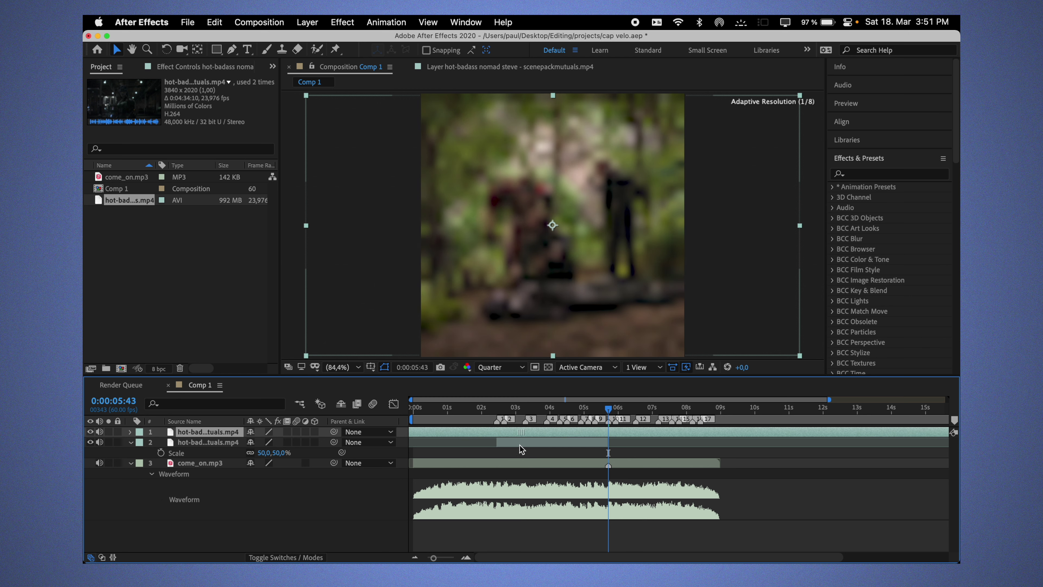
pyautogui.moveTo(595, 443); pyautogui.dragTo(618, 440)
# - Slip the top clip to the group shot, split it, and delete the unneeded front piece
pyautogui.press('super+shift+d')
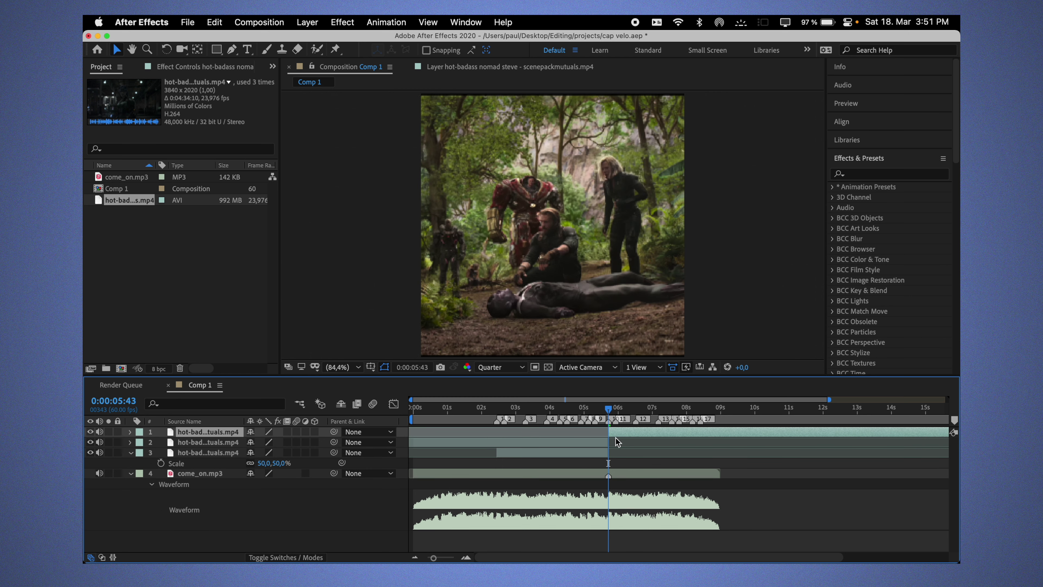
pyautogui.press('space')
pyautogui.press('space')
pyautogui.press('super+z')
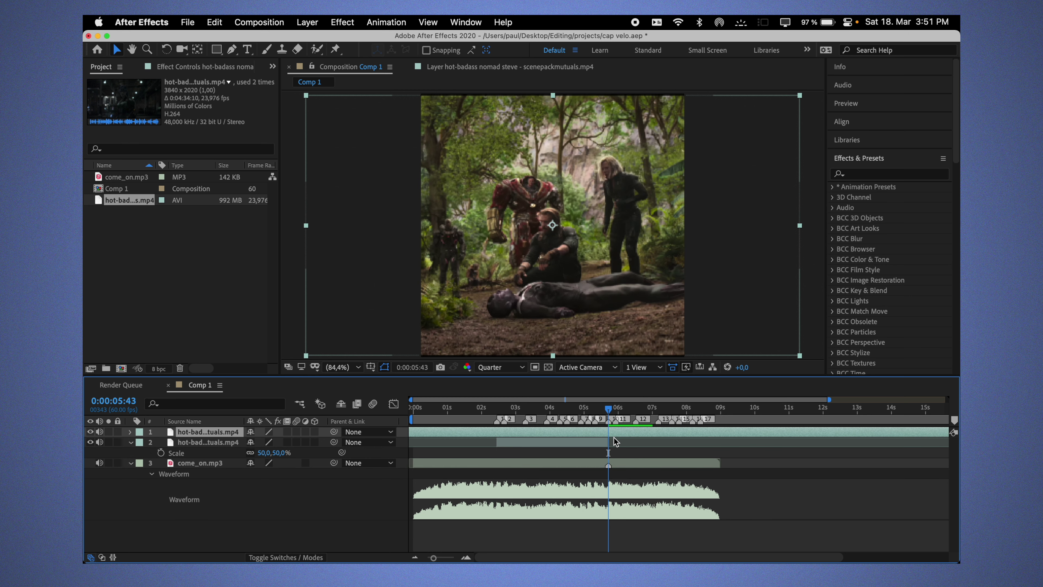
pyautogui.moveTo(573, 443)
pyautogui.mouseDown()
pyautogui.moveTo(706, 435)
pyautogui.moveTo(613, 439)
pyautogui.mouseUp()
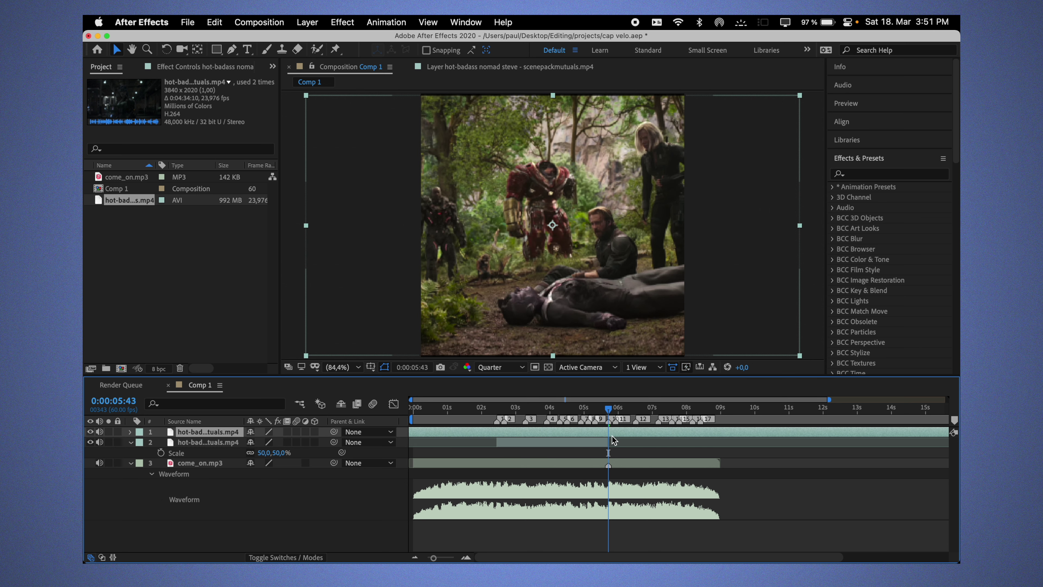
pyautogui.press('super+shift+d')
pyautogui.press('space')
pyautogui.click(587, 444)
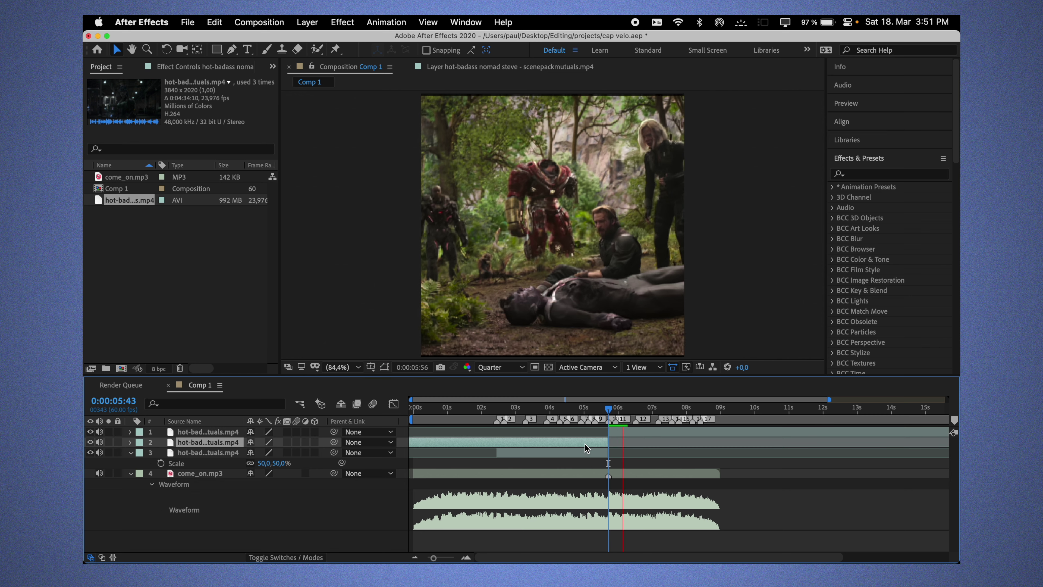
pyautogui.press('Delete')
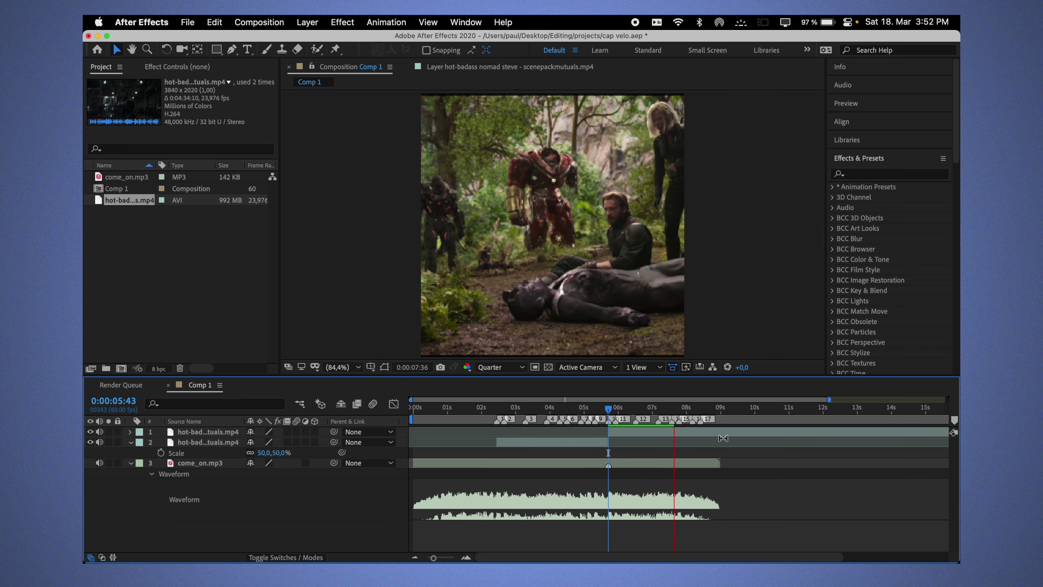
pyautogui.press('=')
pyautogui.press('=')
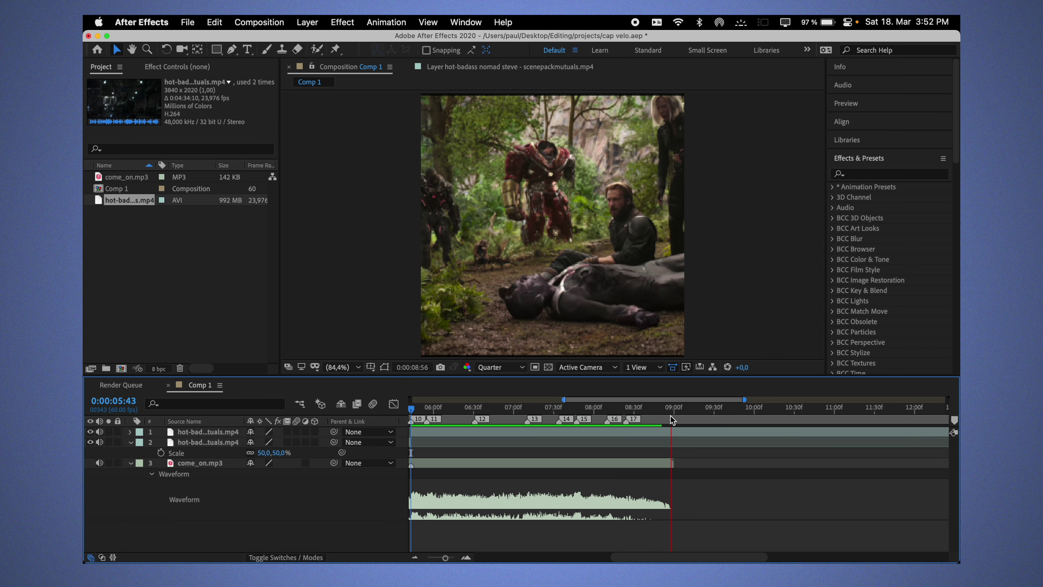
# - Trim all layers to end at 0:00:08:59
pyautogui.click(673, 416)
pyautogui.press('super+a')
pyautogui.press('-')
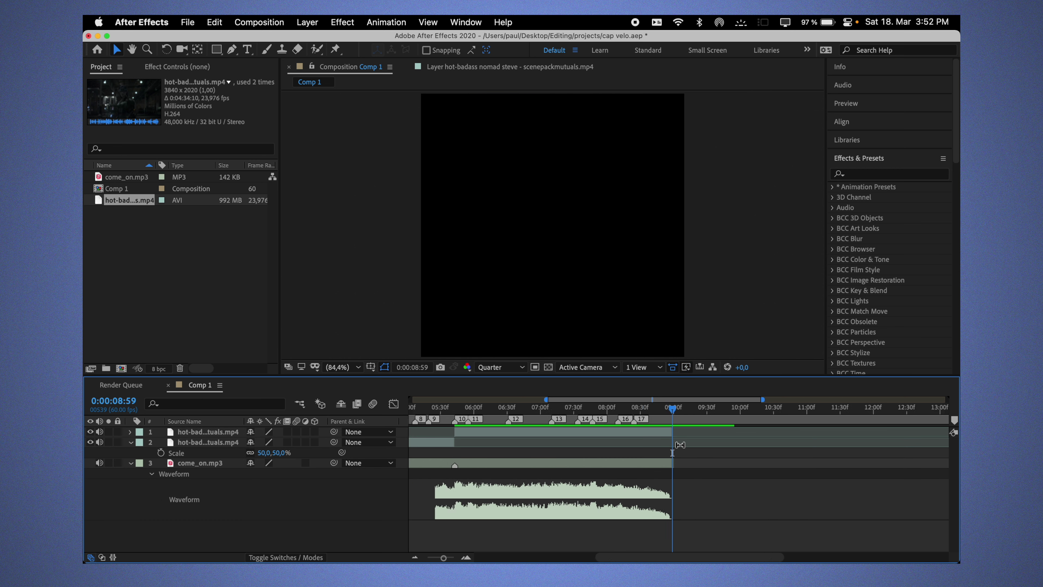
# - Scale the first shot's layer to 53%
pyautogui.click(506, 419)
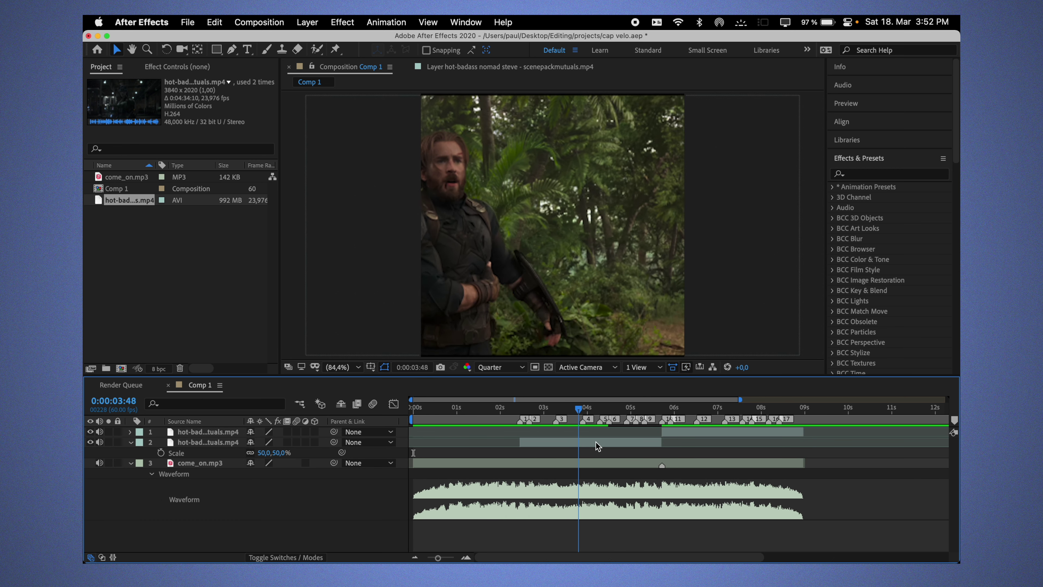
pyautogui.click(321, 441)
pyautogui.press('s')
pyautogui.click(283, 452)
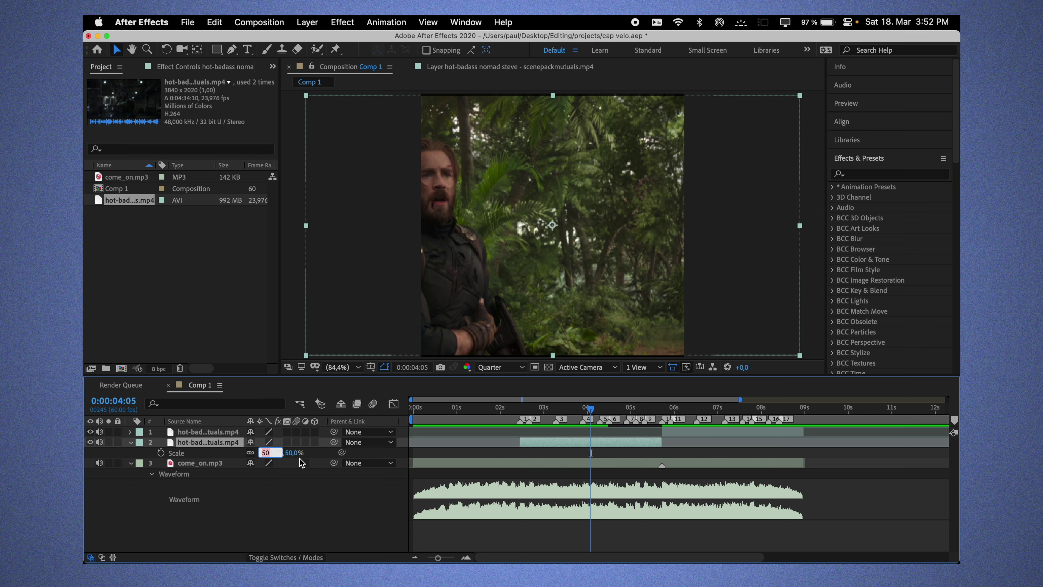
pyautogui.write('53')
pyautogui.press('Return')
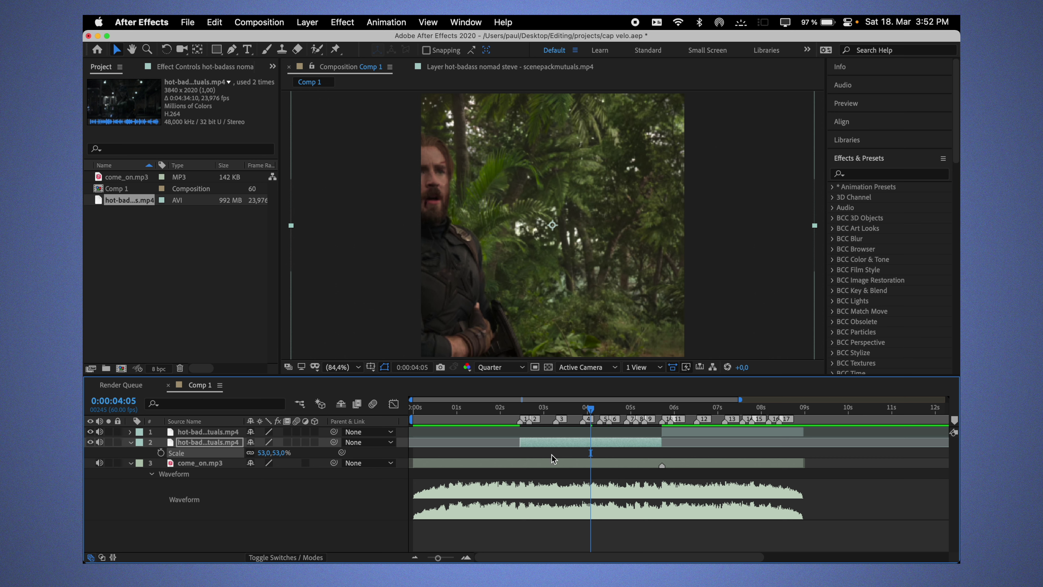
# - Shift the first shot sideways in the frame and save the project
pyautogui.press('=')
pyautogui.press('p')
pyautogui.moveTo(253, 452); pyautogui.dragTo(546, 453)
pyautogui.click(562, 411)
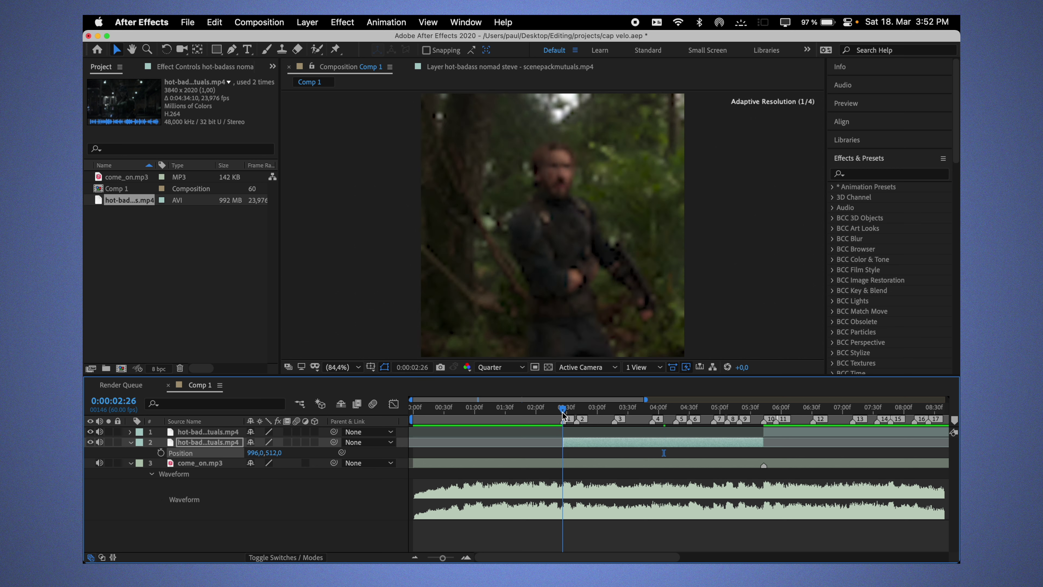
pyautogui.press('super+s')
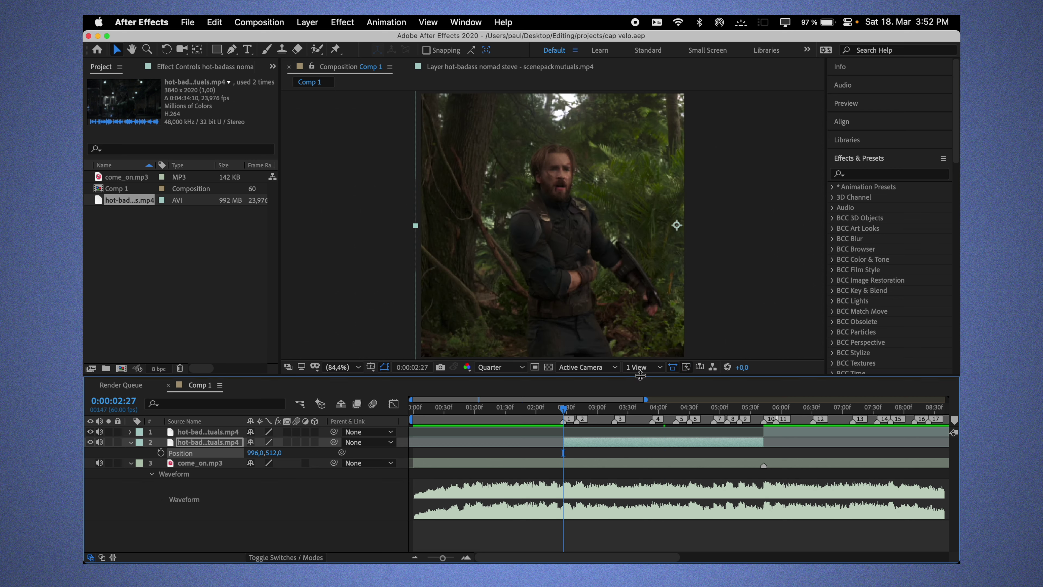
pyautogui.scroll(-10, 903, 267)
# - Start a Stabilize Motion track and place an enlarged Track Point 1 on the man's face
pyautogui.click(864, 297)
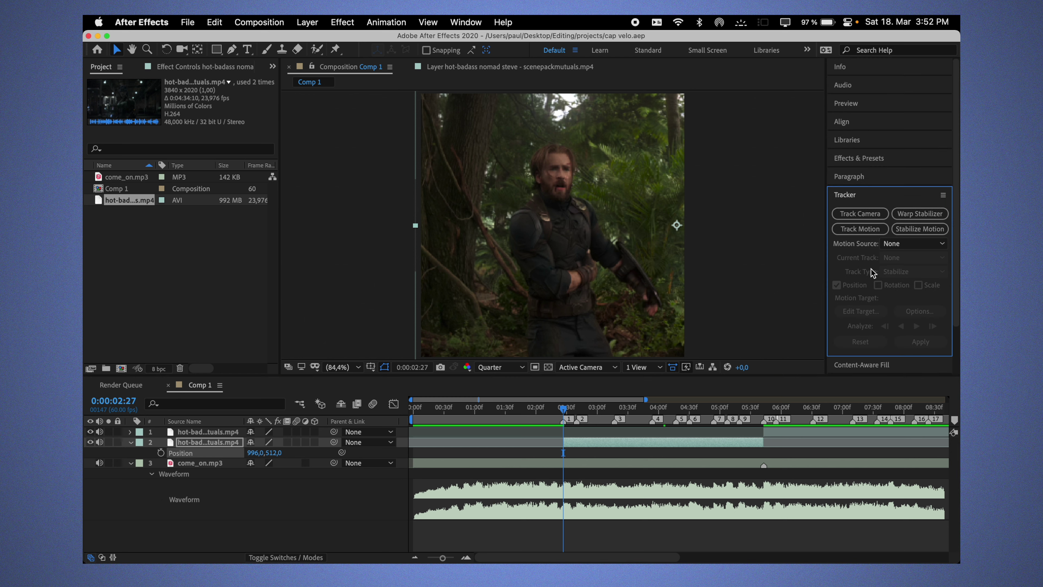
pyautogui.click(911, 234)
pyautogui.scroll(3, 555, 203)
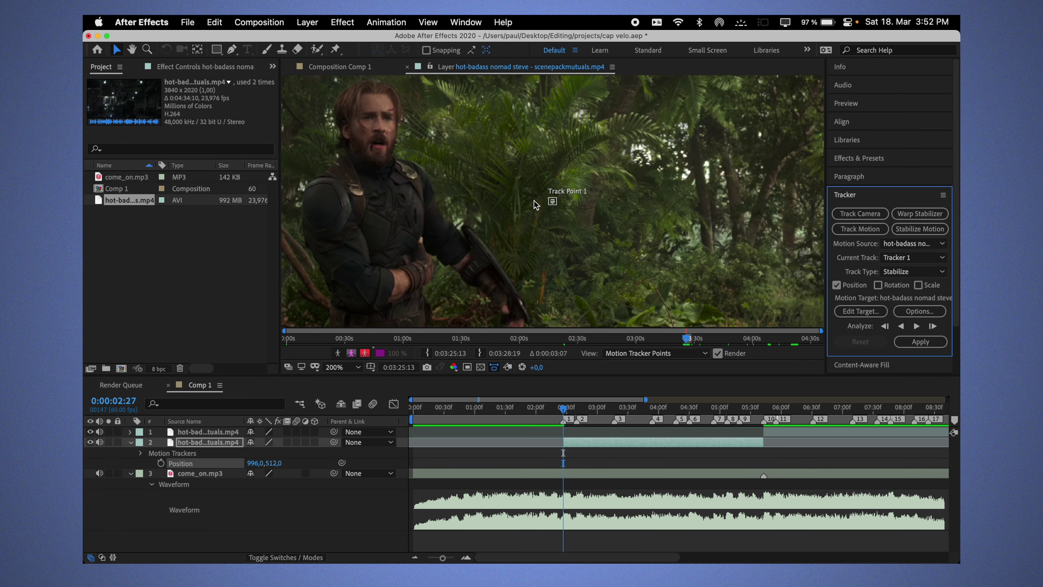
pyautogui.moveTo(566, 214)
pyautogui.mouseDown()
pyautogui.moveTo(585, 238)
pyautogui.moveTo(238, 180)
pyautogui.moveTo(723, 202)
pyautogui.mouseUp()
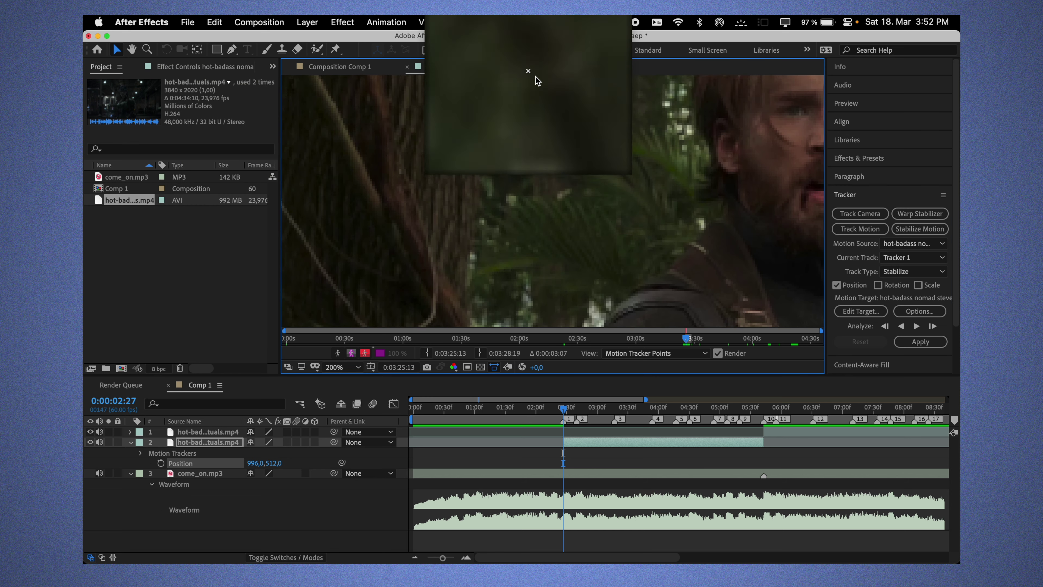
pyautogui.moveTo(722, 201)
pyautogui.mouseDown()
pyautogui.moveTo(405, 246)
pyautogui.moveTo(529, 244)
pyautogui.mouseUp()
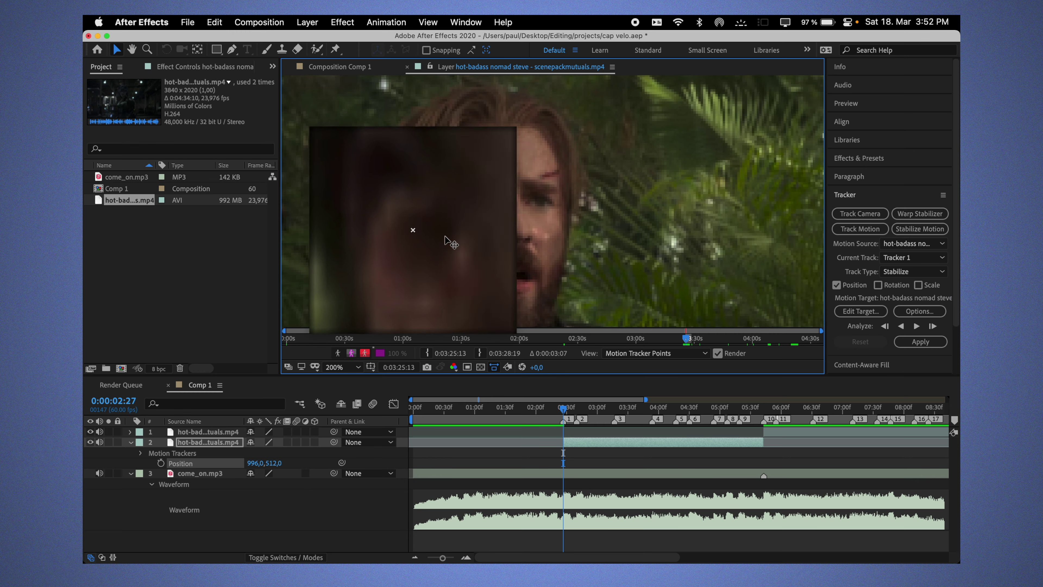
pyautogui.click(527, 243)
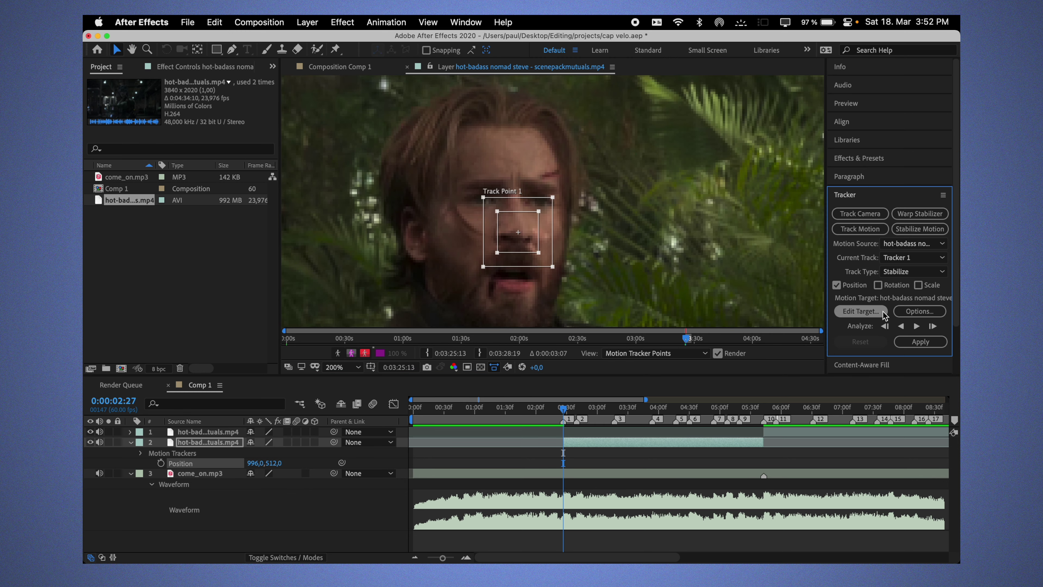
# - Analyze the face track forward and apply it as X and Y stabilization
pyautogui.click(916, 326)
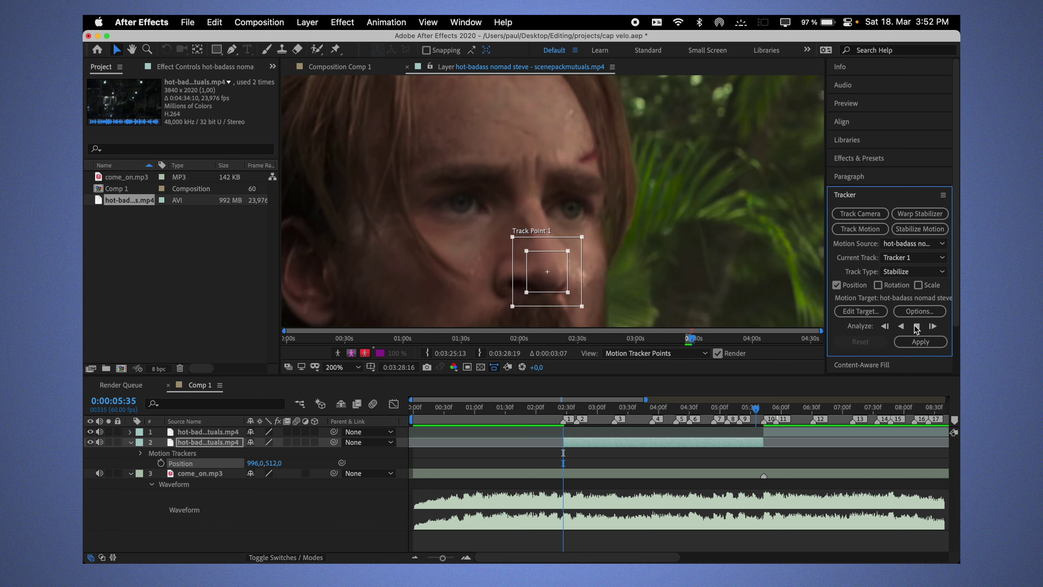
pyautogui.click(908, 341)
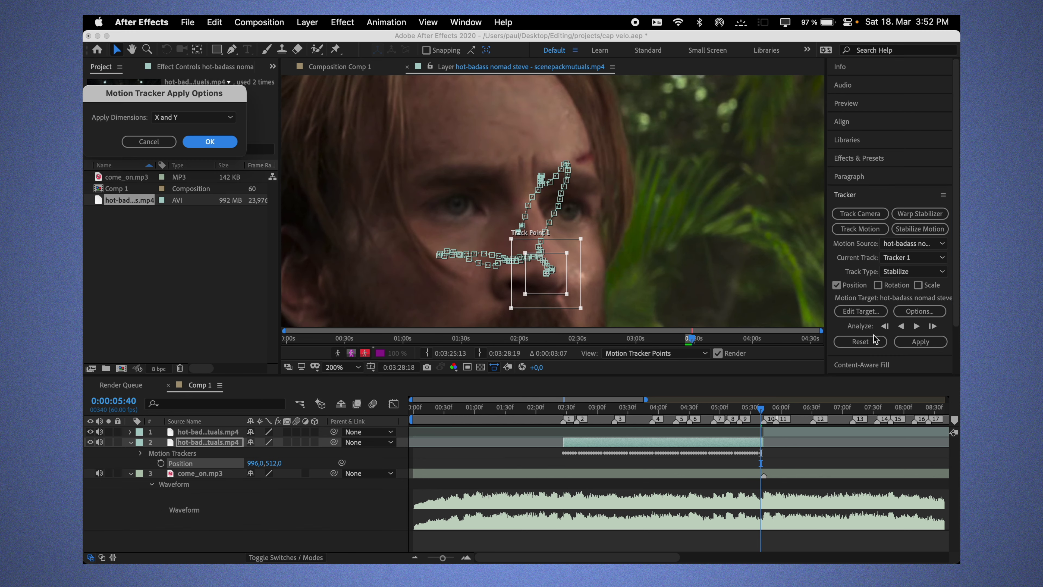
pyautogui.click(210, 147)
pyautogui.click(565, 408)
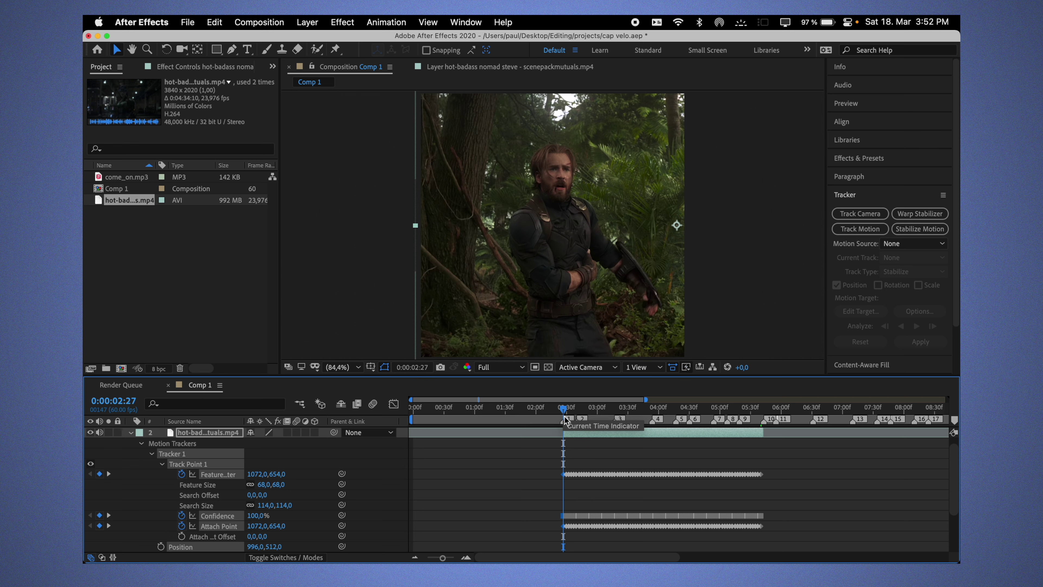
pyautogui.click(592, 458)
# - Set preview resolution to Quarter, enable frame blending on the top clip, and preview the edit
pyautogui.press('l')
pyautogui.press('l')
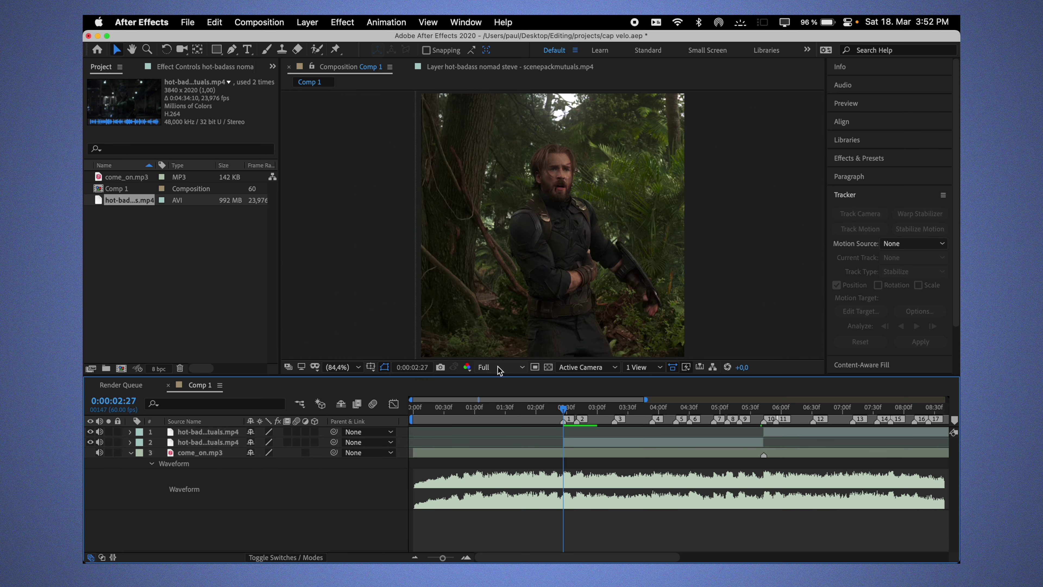
pyautogui.click(499, 367)
pyautogui.click(499, 438)
pyautogui.click(287, 432)
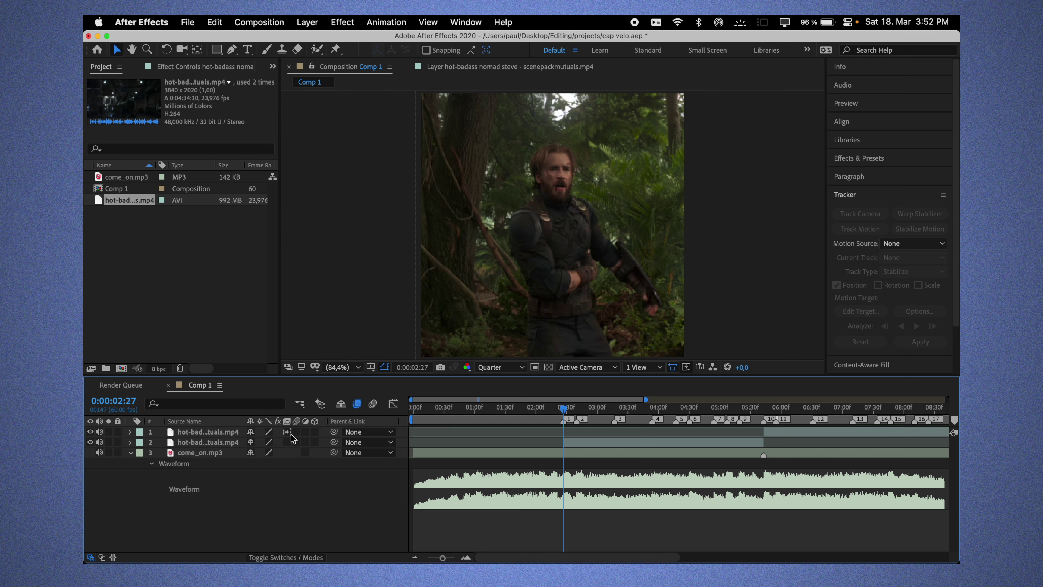
pyautogui.press('space')
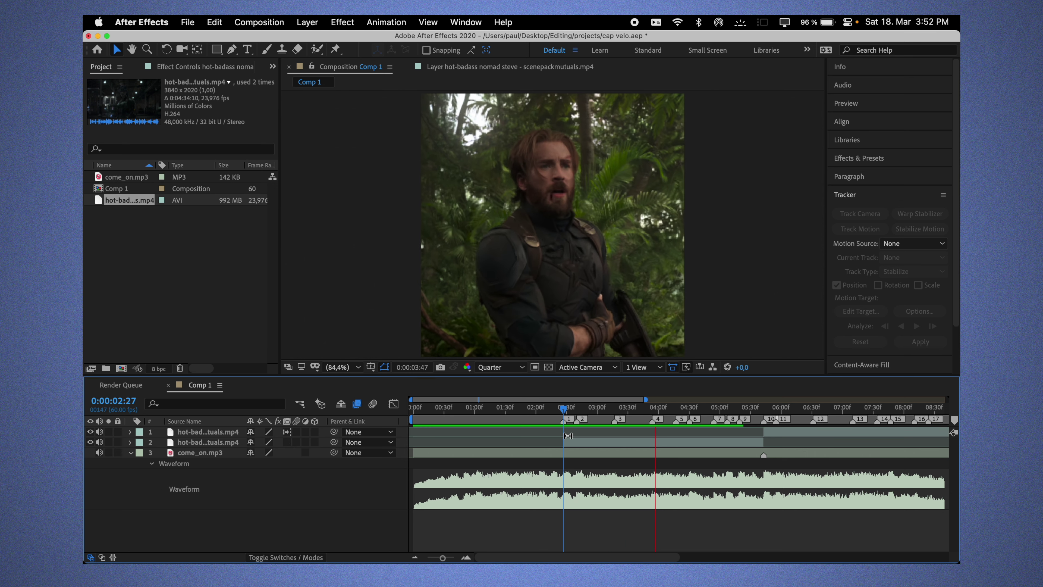
pyautogui.click(563, 408)
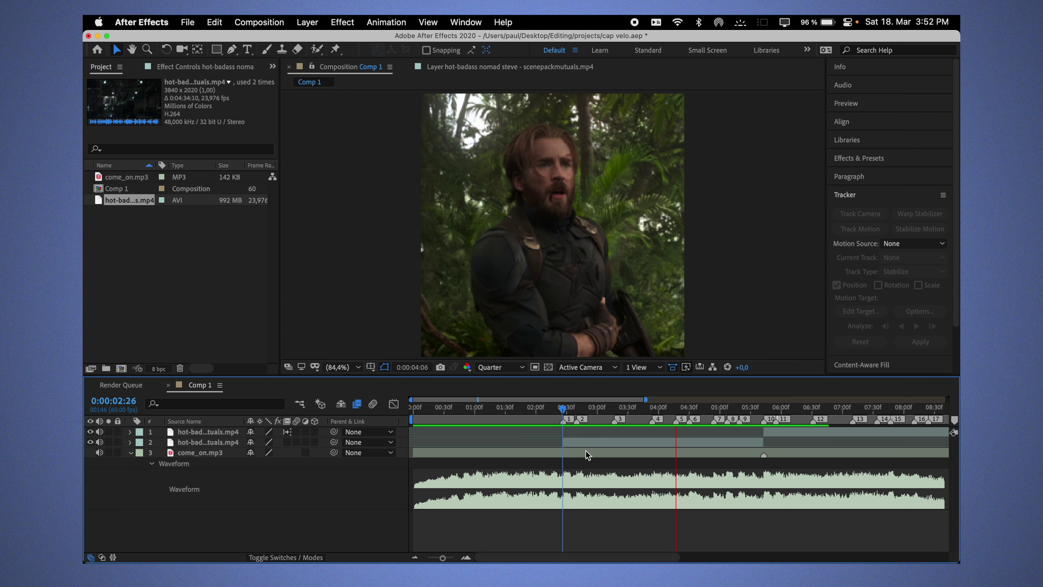
pyautogui.moveTo(565, 409); pyautogui.dragTo(592, 407)
# - Reduce the stabilized clip's scale to 58% and reveal its Position
pyautogui.click(577, 442)
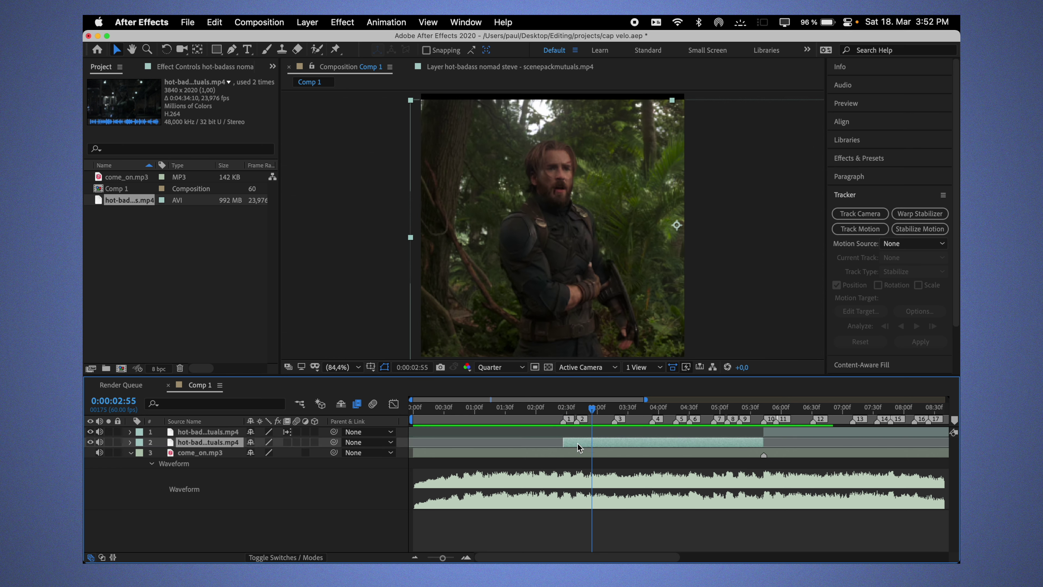
pyautogui.press('s')
pyautogui.moveTo(274, 461); pyautogui.dragTo(265, 452)
pyautogui.press('p')
pyautogui.press('space')
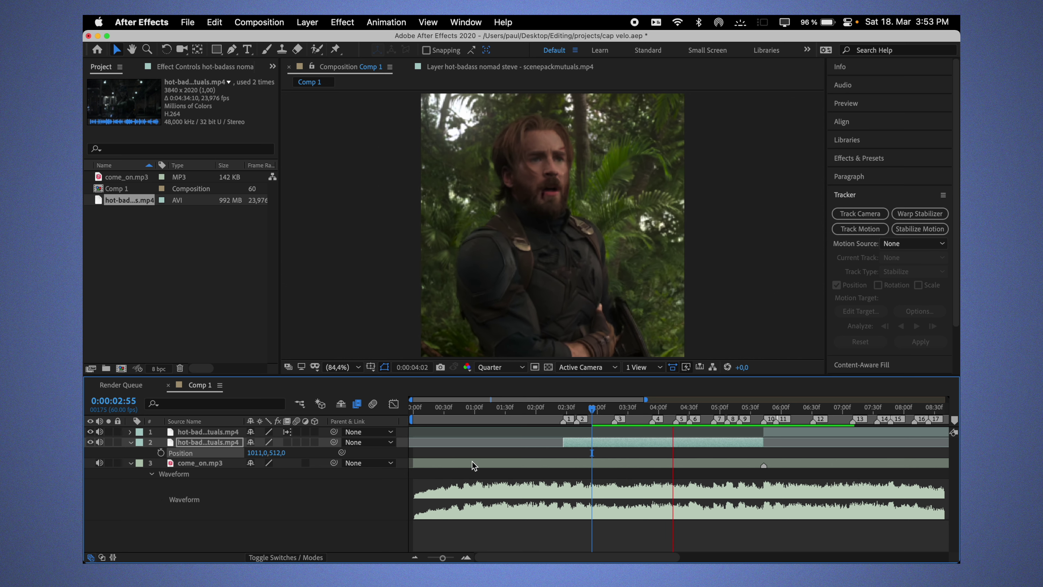
pyautogui.press('space')
# - Keyframe Position X at 1025 at 0:00:02:29 and 1068 at 0:00:05:05
pyautogui.moveTo(703, 411); pyautogui.dragTo(666, 413)
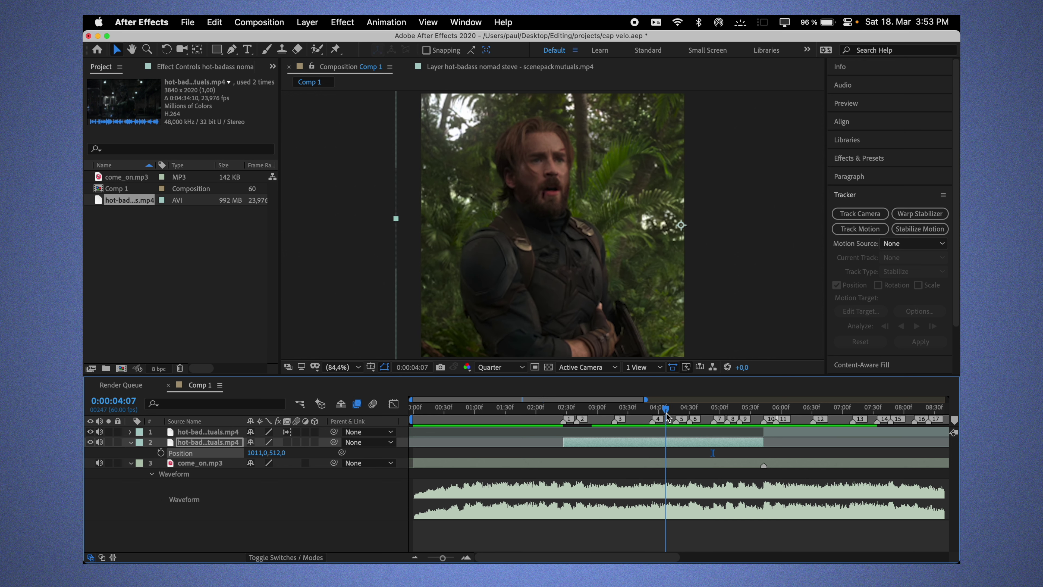
pyautogui.moveTo(264, 453); pyautogui.dragTo(270, 453)
pyautogui.moveTo(629, 408)
pyautogui.mouseDown()
pyautogui.moveTo(567, 413)
pyautogui.moveTo(731, 423)
pyautogui.moveTo(638, 431)
pyautogui.mouseUp()
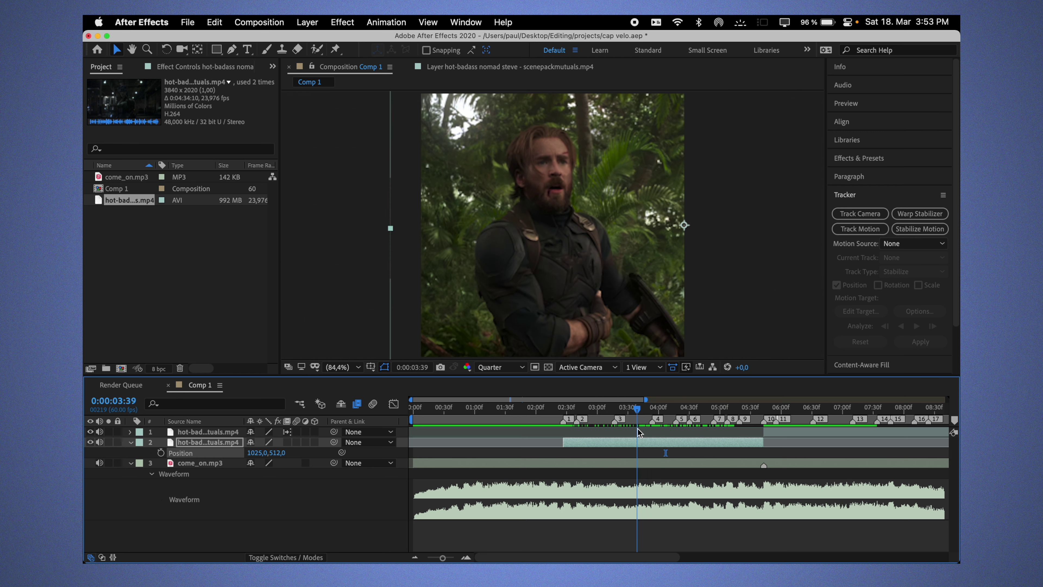
pyautogui.click(160, 452)
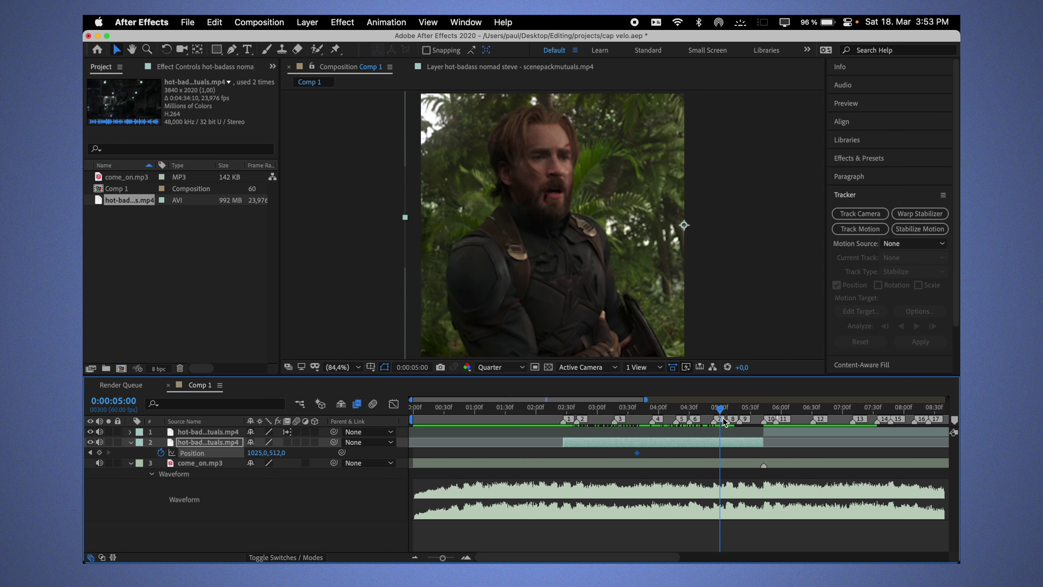
pyautogui.moveTo(643, 414); pyautogui.dragTo(725, 409)
pyautogui.moveTo(252, 453); pyautogui.dragTo(380, 453)
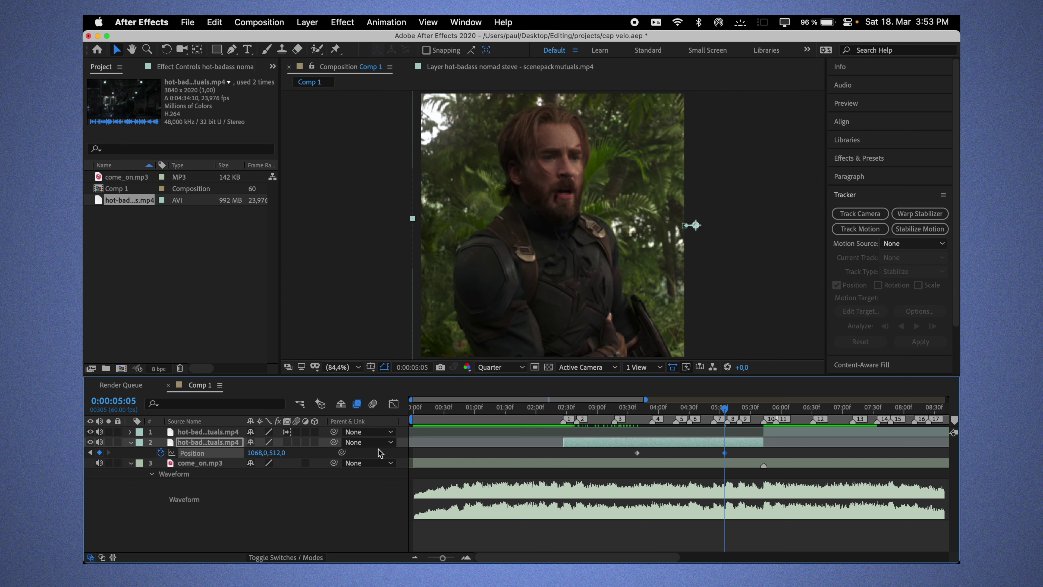
# - Preview the pan and push the second Position keyframe later, to about 6:00
pyautogui.click(632, 415)
pyautogui.press('space')
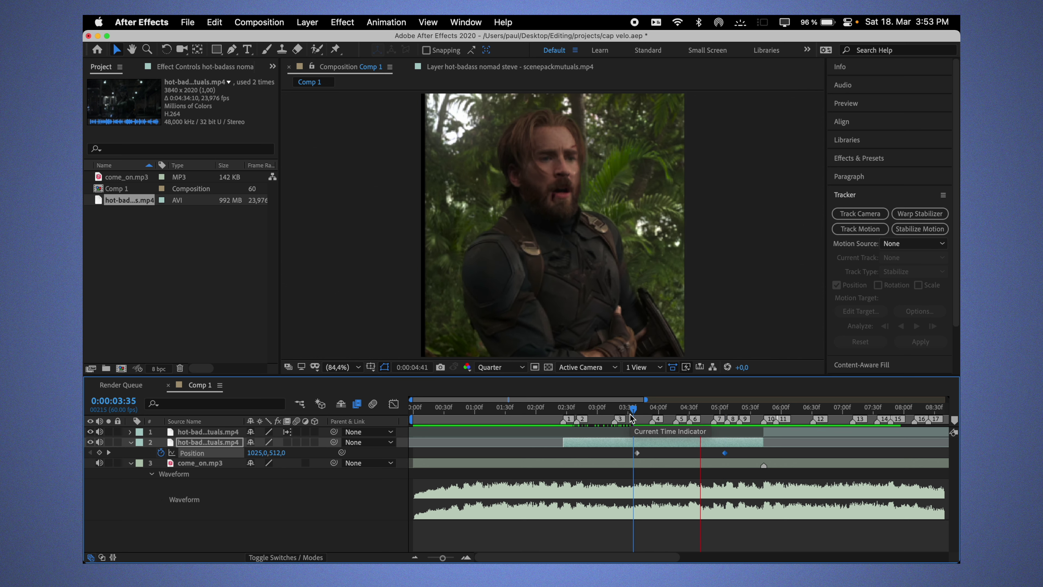
pyautogui.moveTo(631, 416); pyautogui.dragTo(696, 415)
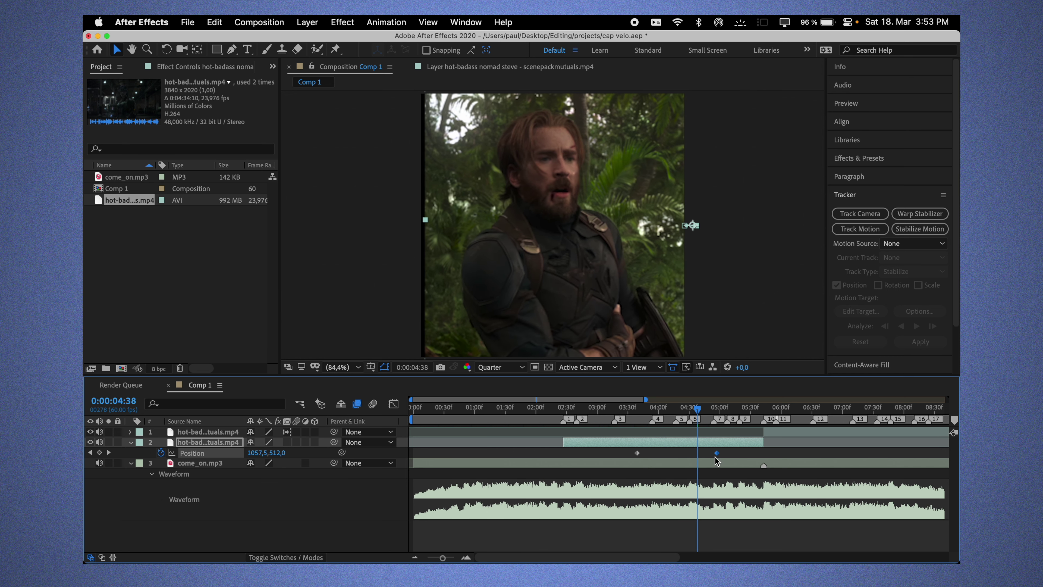
pyautogui.moveTo(724, 453); pyautogui.dragTo(861, 452)
pyautogui.press('space')
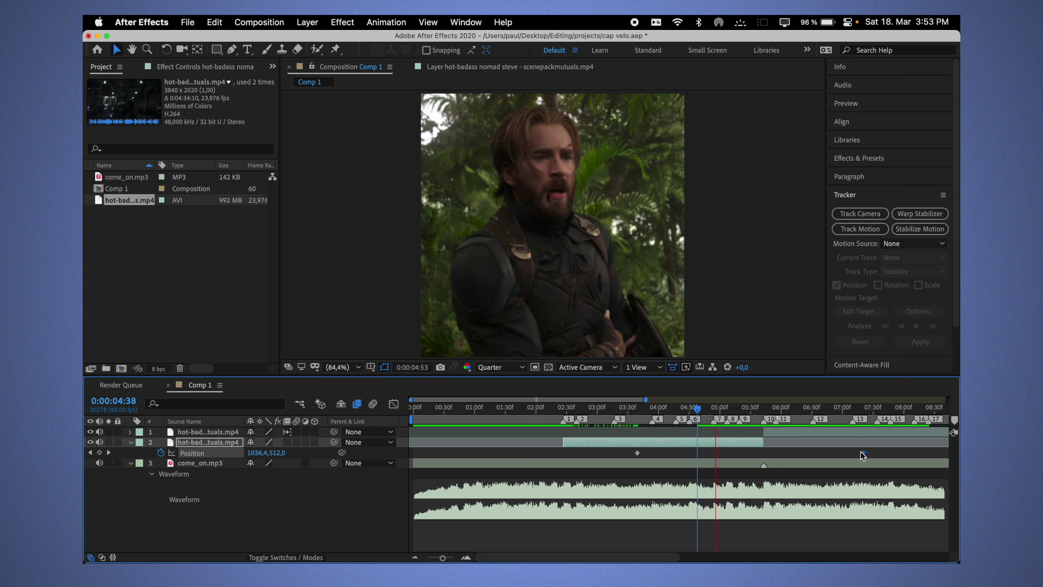
pyautogui.click(600, 408)
pyautogui.click(573, 408)
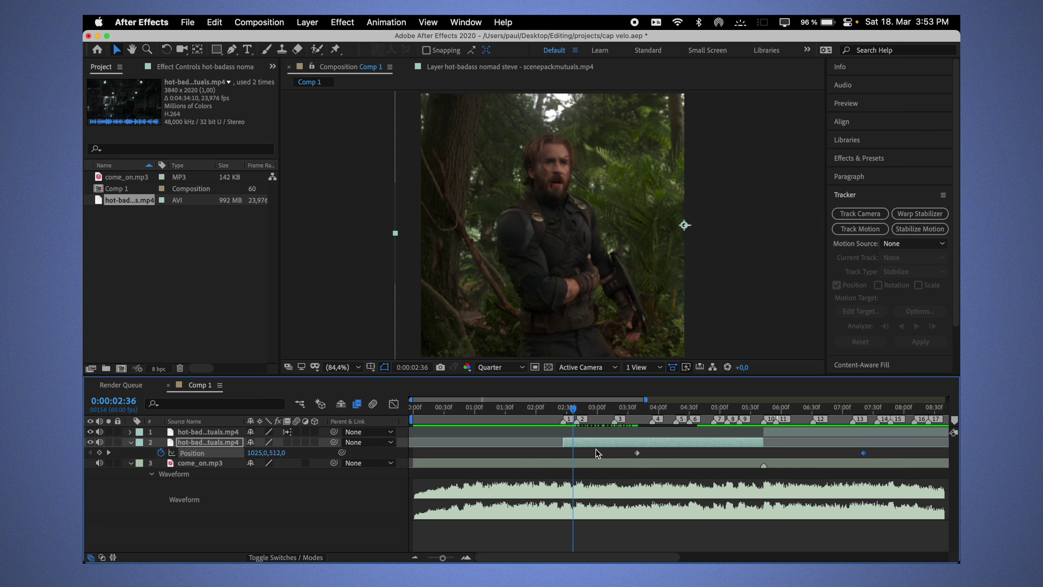
pyautogui.click(208, 442)
# - Pre-compose the Steve clip with all attributes moved into the new composition, then save
pyautogui.press('super+shift+c')
pyautogui.click(126, 196)
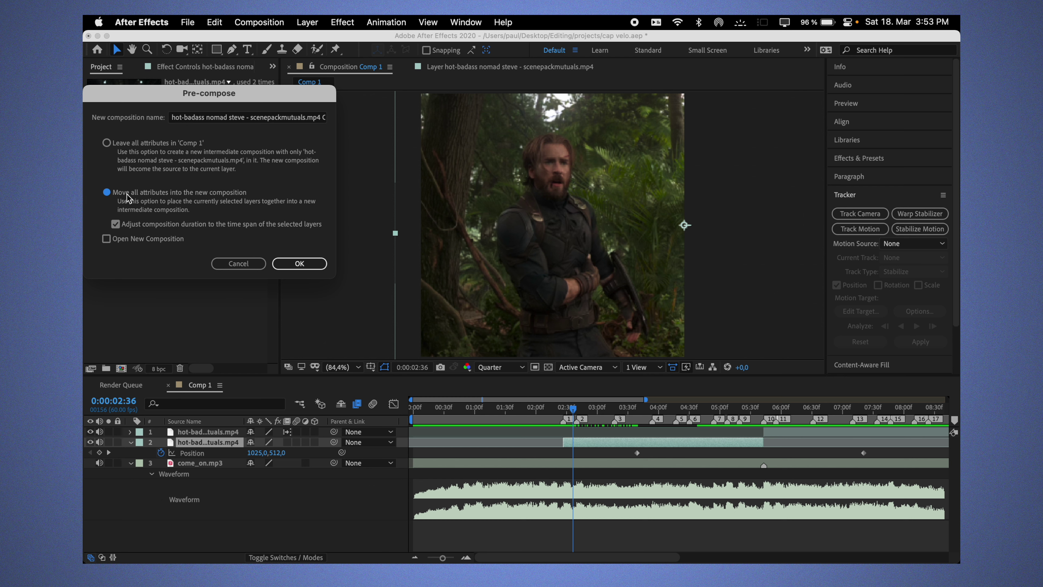
pyautogui.press('Return')
pyautogui.press('super+s')
pyautogui.scroll(3, 606, 445)
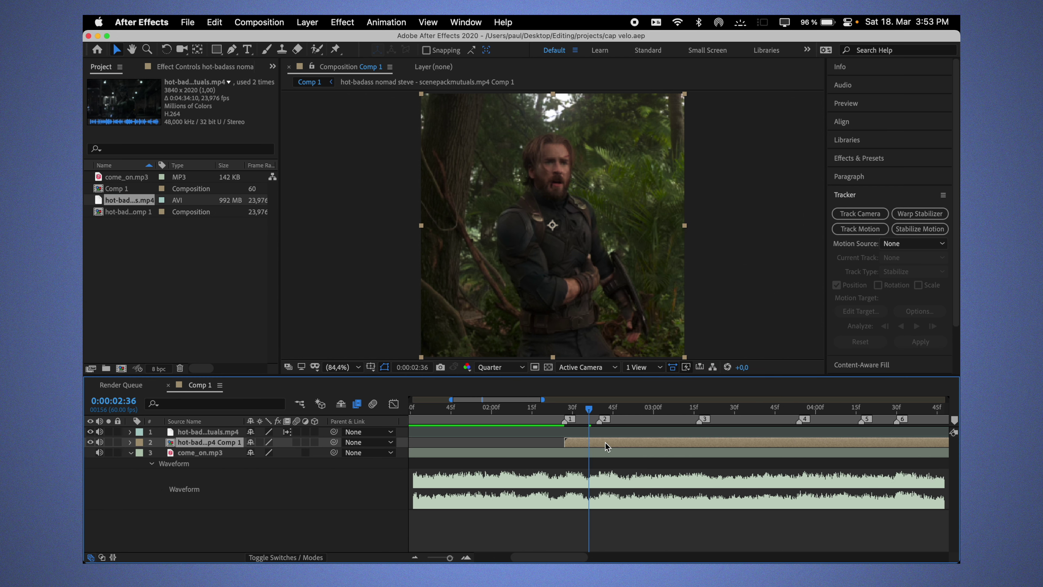
pyautogui.scroll(-3, 605, 442)
# - Scale the group-scene clip to 53%, then open the Steve precomp and return to Comp 1
pyautogui.click(730, 408)
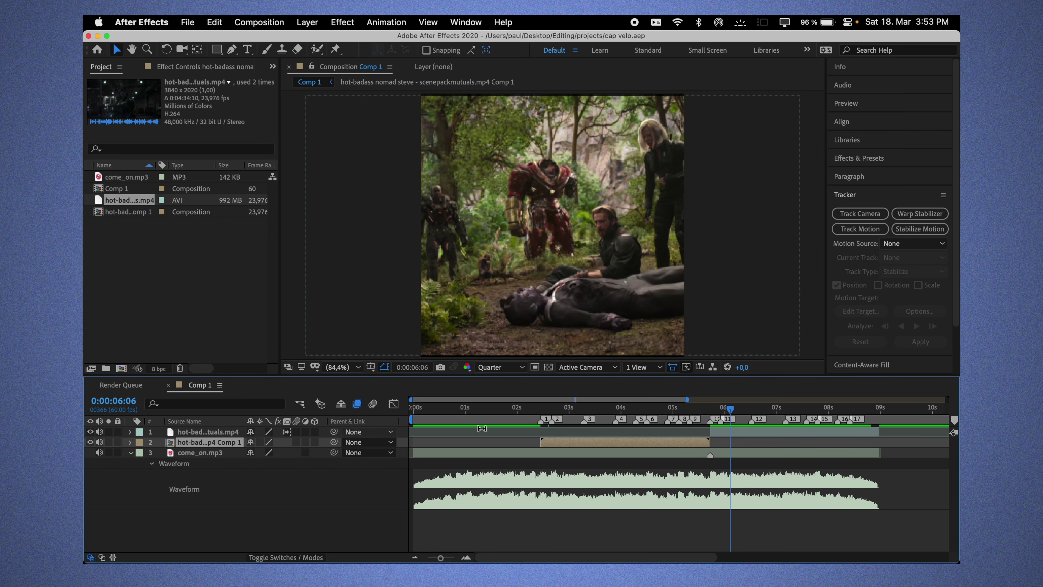
pyautogui.click(752, 431)
pyautogui.write('s')
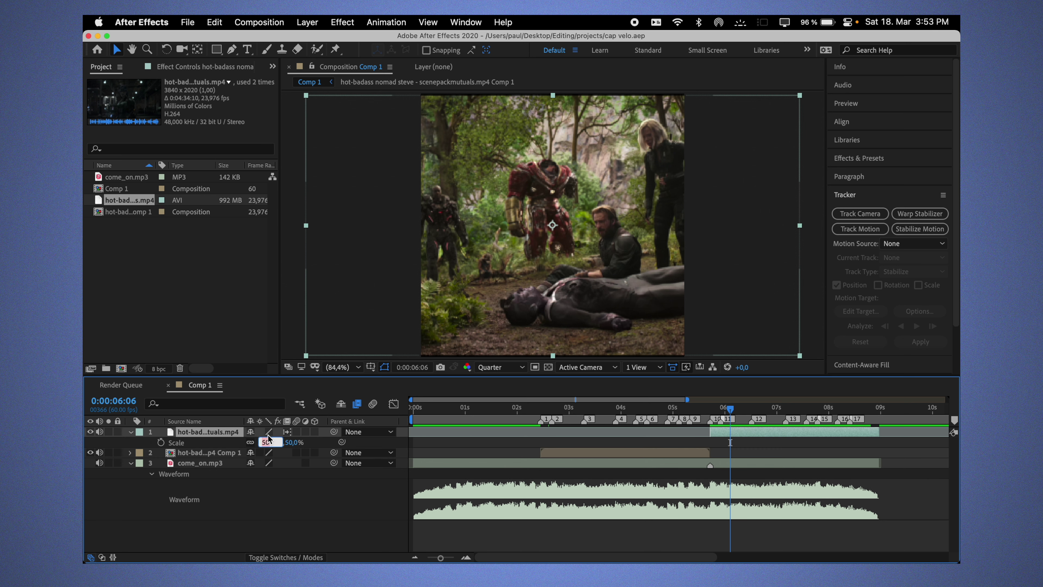
pyautogui.write('53')
pyautogui.press('Return')
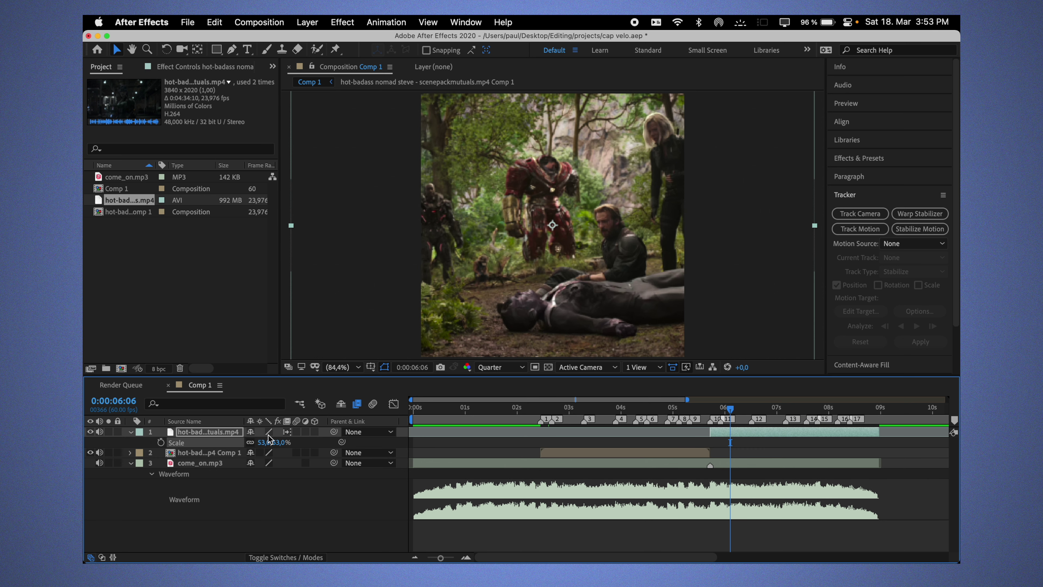
pyautogui.doubleClick(558, 452)
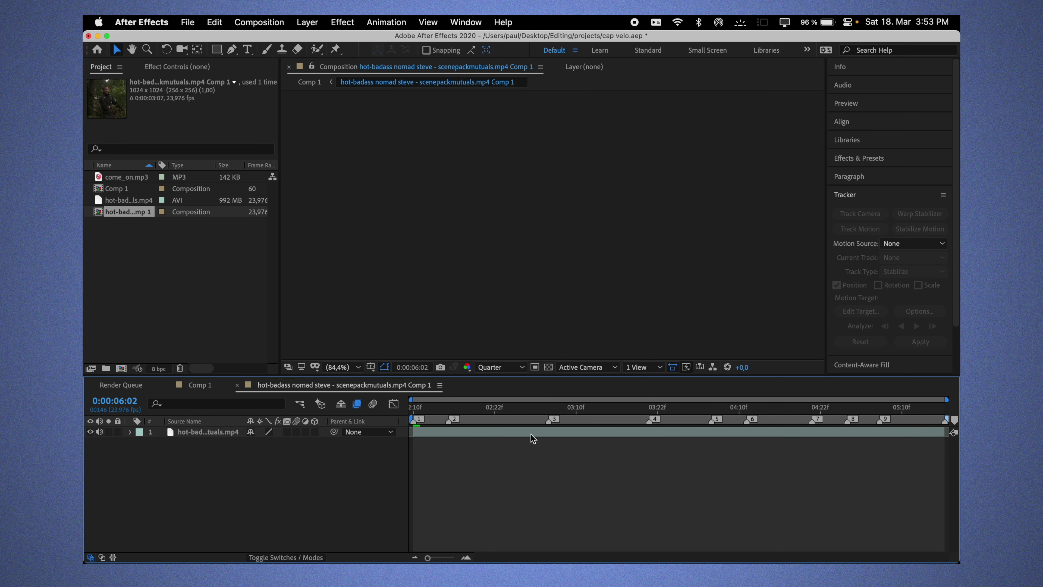
pyautogui.click(308, 83)
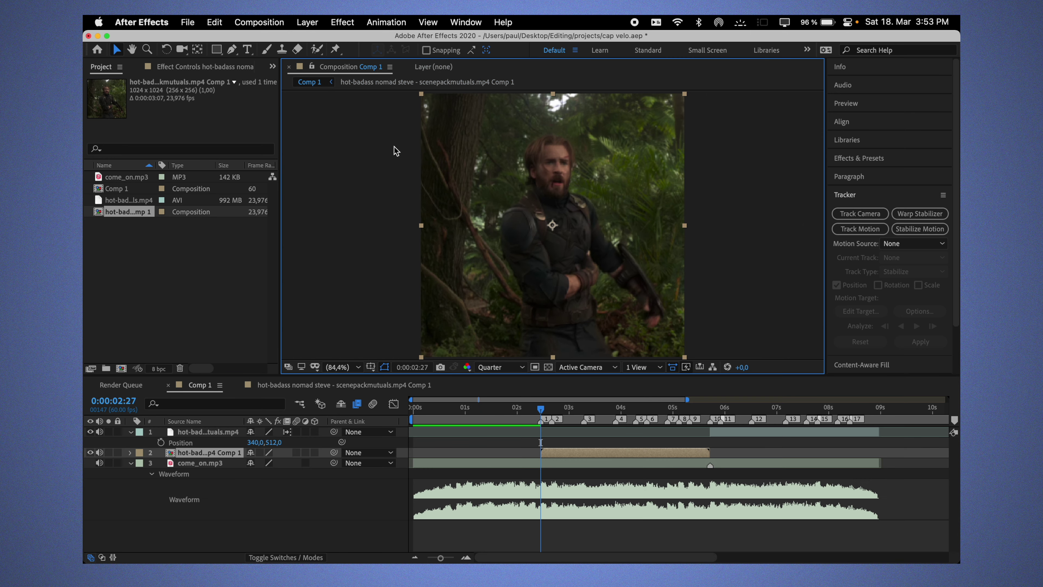
# - Shift the group-scene clip left to X 321 at about 0:00:05:38
pyautogui.press('space')
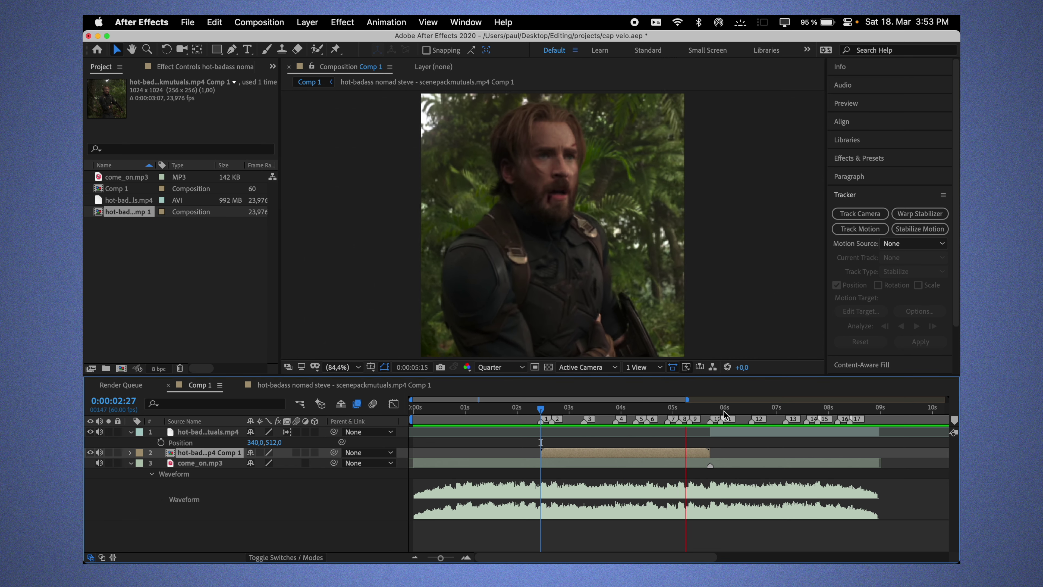
pyautogui.click(743, 431)
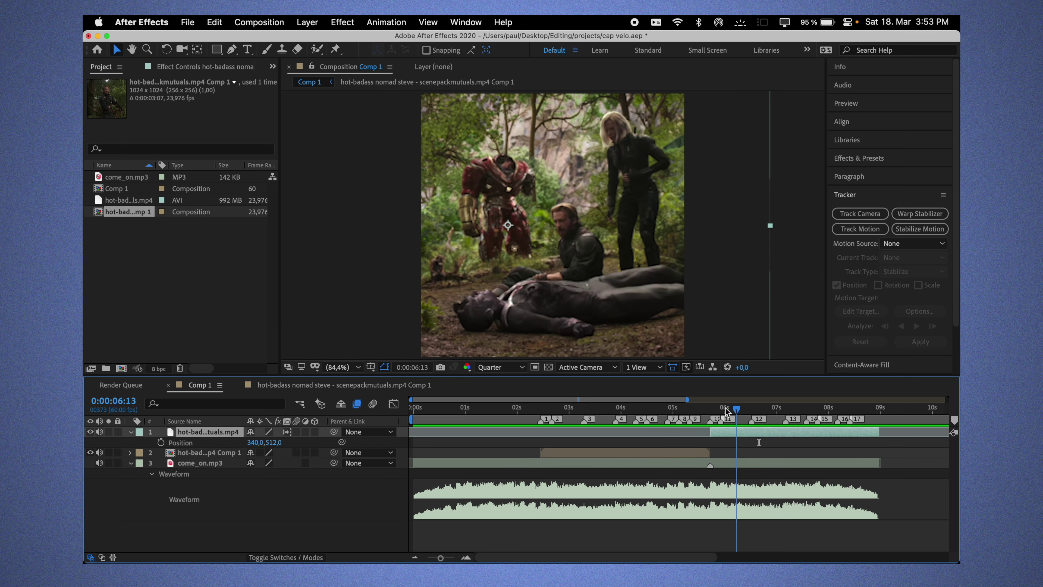
pyautogui.press('space')
pyautogui.moveTo(815, 419)
pyautogui.mouseDown()
pyautogui.moveTo(707, 423)
pyautogui.moveTo(721, 415)
pyautogui.mouseUp()
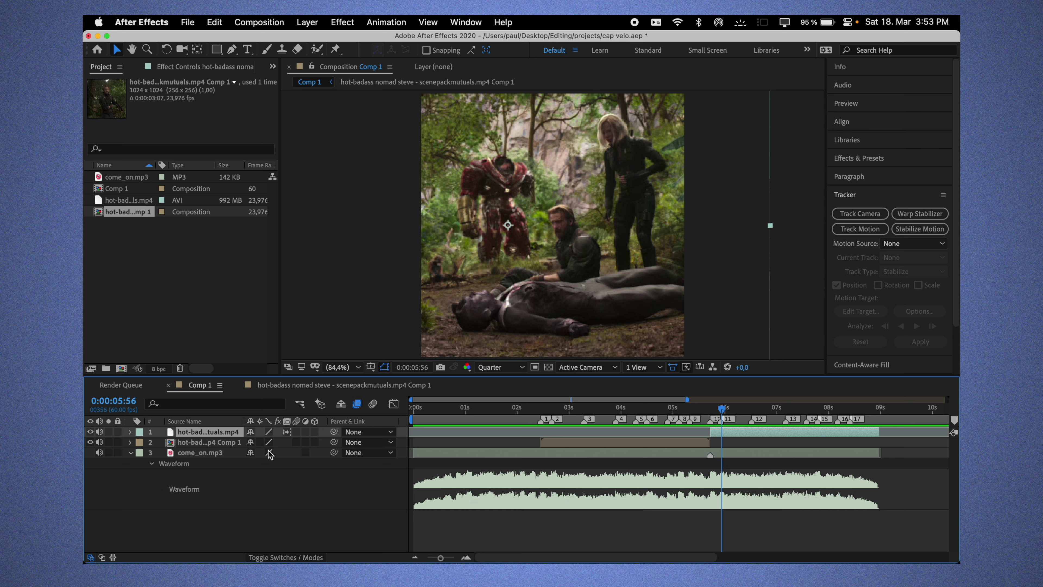
pyautogui.moveTo(257, 448); pyautogui.dragTo(249, 447)
pyautogui.press('space')
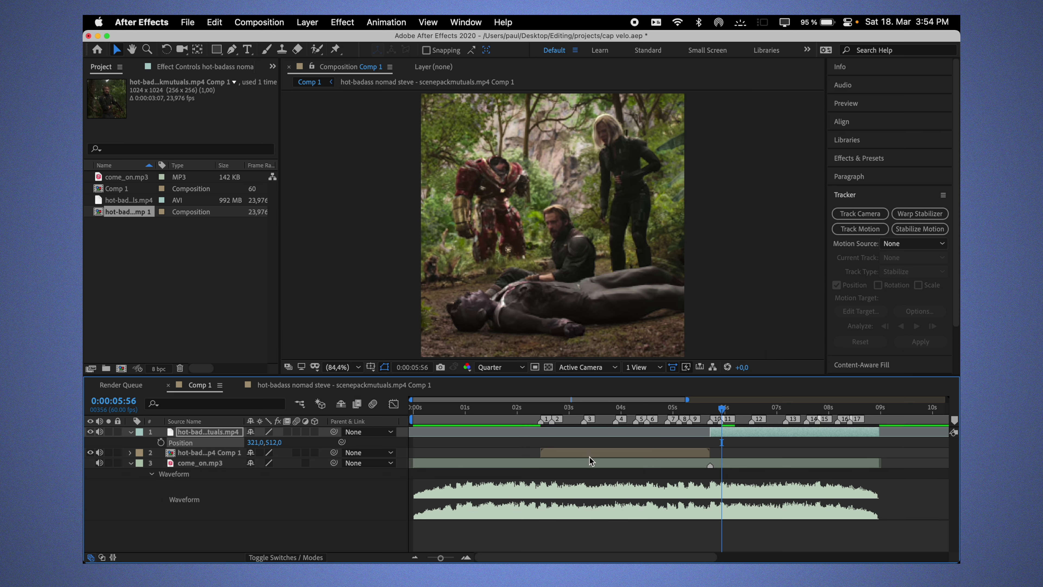
# - Keyframe Position at 5:43 from 321,512, sliding further left to about 245.7,512
pyautogui.moveTo(714, 411); pyautogui.dragTo(876, 424)
pyautogui.click(160, 442)
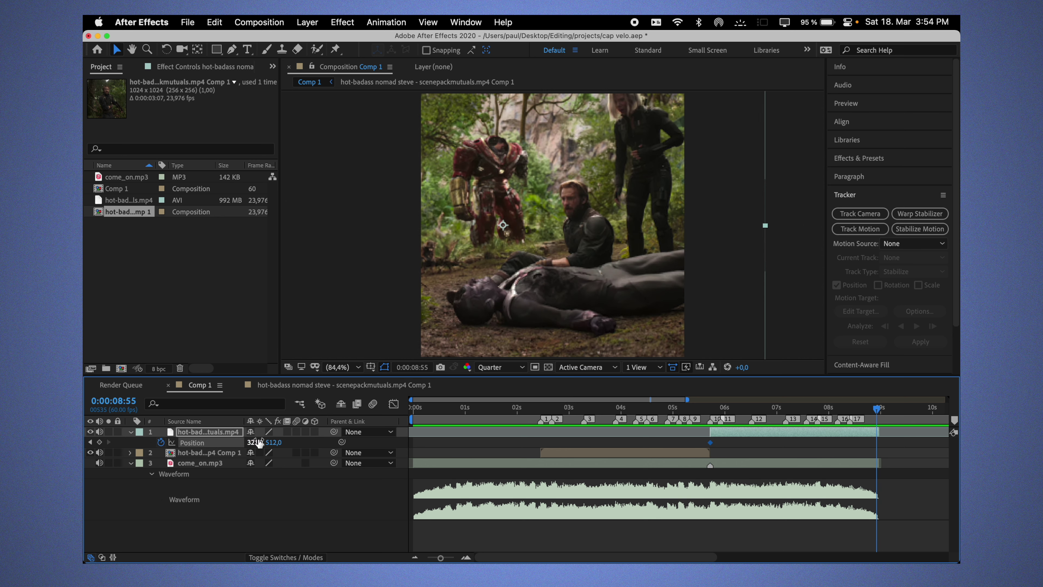
pyautogui.moveTo(258, 442); pyautogui.dragTo(262, 442)
# - Preview the group-scene pan from 5:41 and pre-compose the clip as Comp 2
pyautogui.click(710, 408)
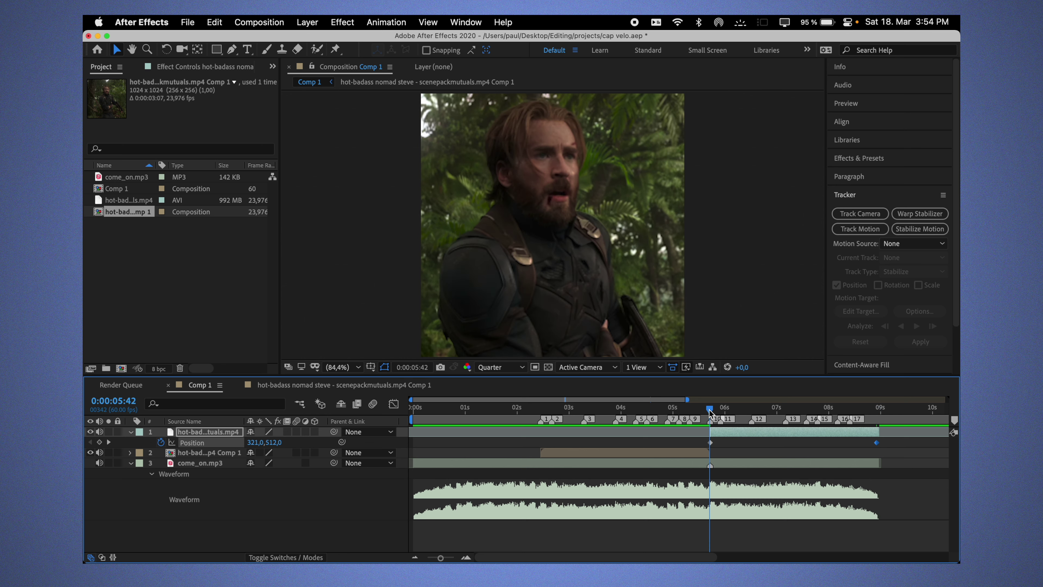
pyautogui.moveTo(710, 412); pyautogui.dragTo(707, 413)
pyautogui.press('space')
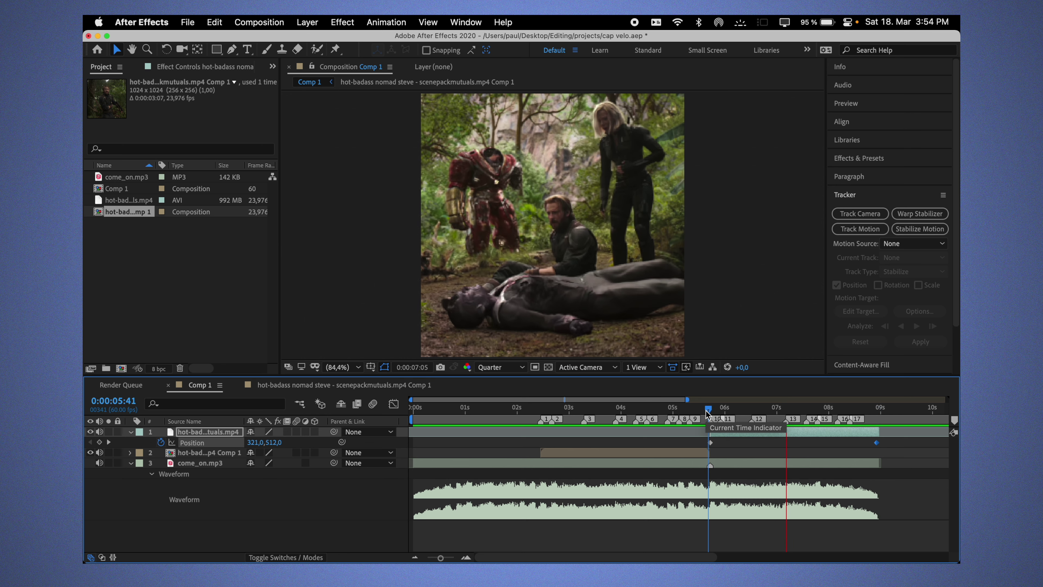
pyautogui.press('space')
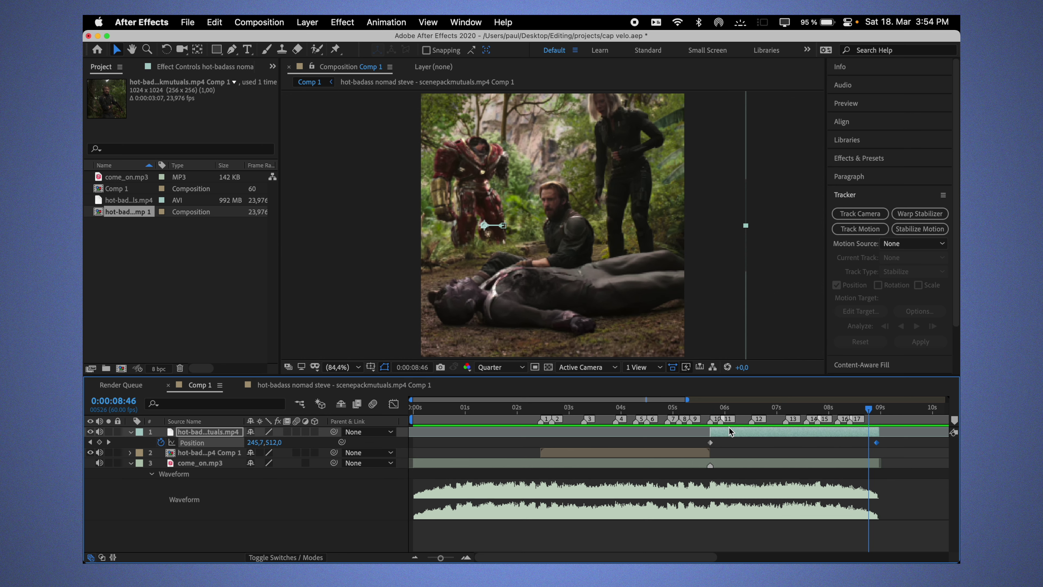
pyautogui.press('super+shift+c')
pyautogui.press('Return')
# - Save, then apply the mm twixtor 1 ga preset to the Steve precomposition layer
pyautogui.click(543, 410)
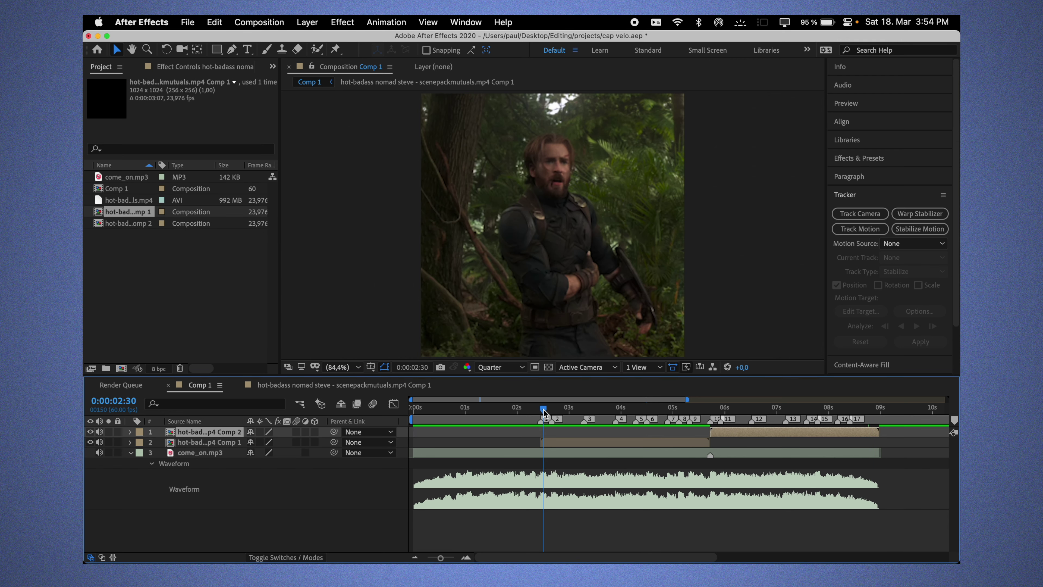
pyautogui.press('=')
pyautogui.press('pageup')
pyautogui.press('pageup')
pyautogui.press('pageup')
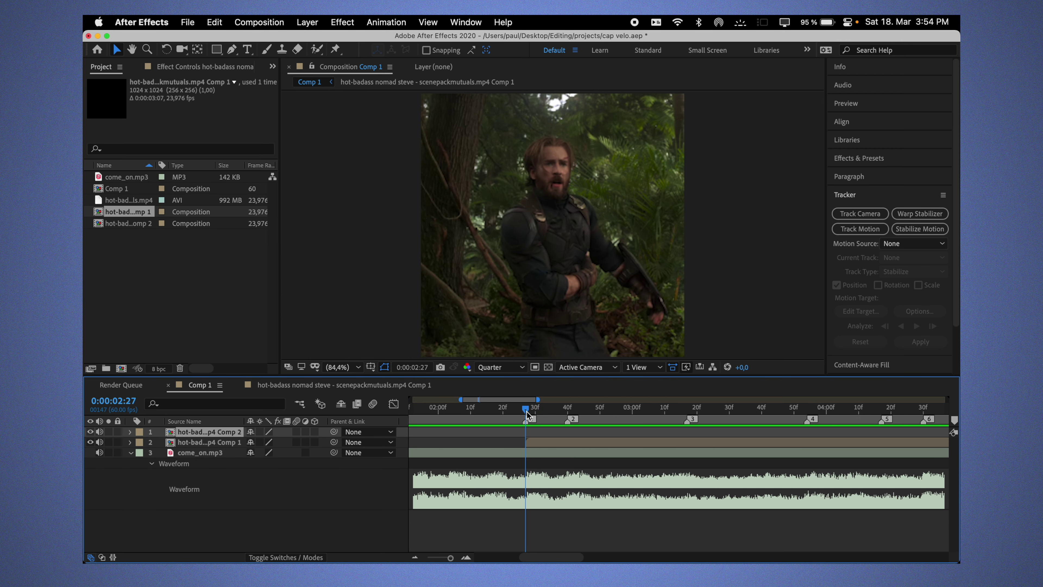
pyautogui.press('super+s')
pyautogui.click(550, 446)
pyautogui.click(891, 161)
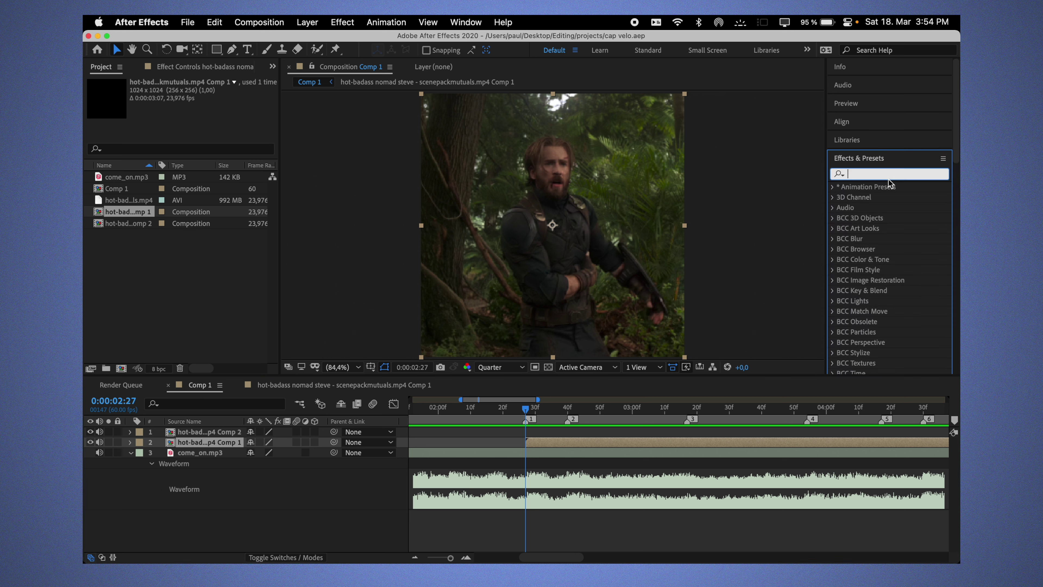
pyautogui.write('twix')
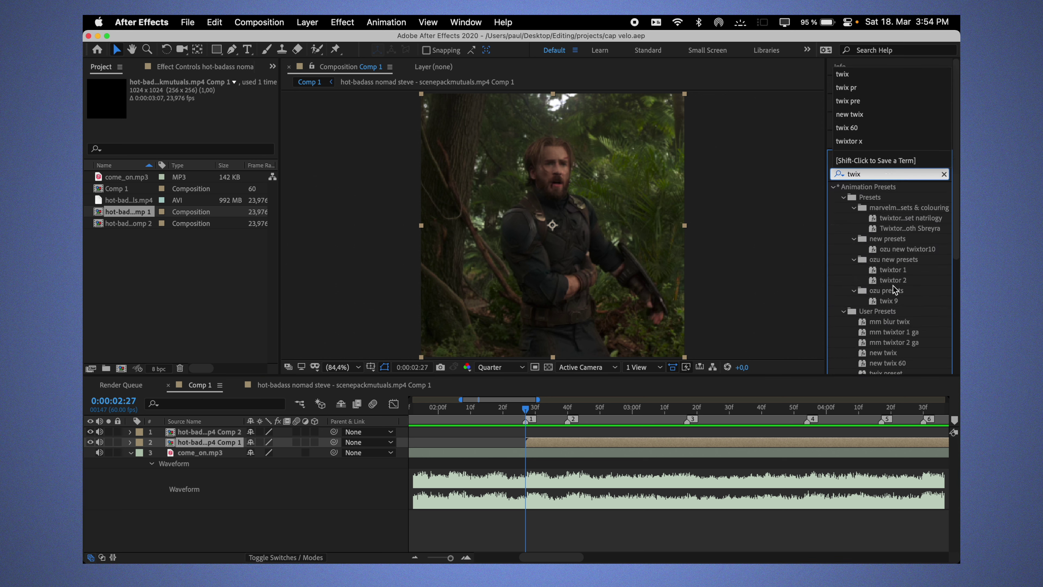
pyautogui.doubleClick(905, 333)
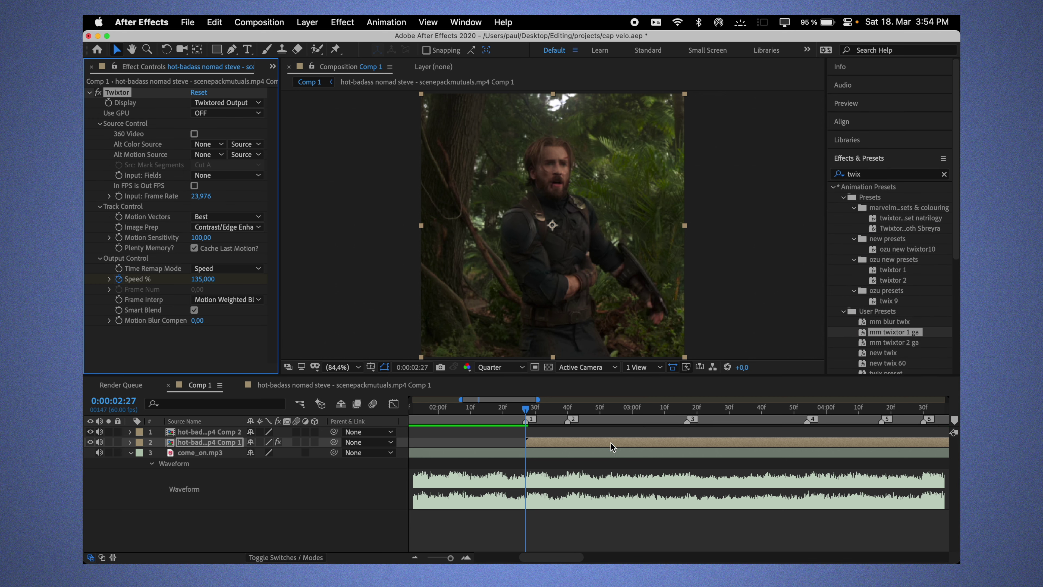
# - Keyframe Twixtor Speed % near beat marker 2, ramping from 105 down to 50
pyautogui.click(156, 292)
pyautogui.click(567, 410)
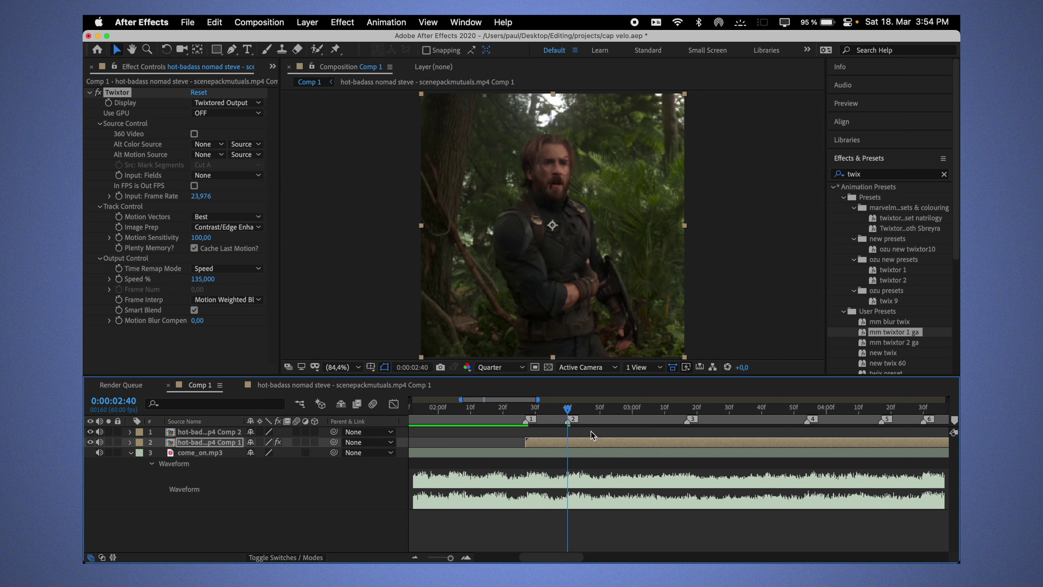
pyautogui.press('pageup')
pyautogui.press('pageup')
pyautogui.press('pageup')
pyautogui.press('pageup')
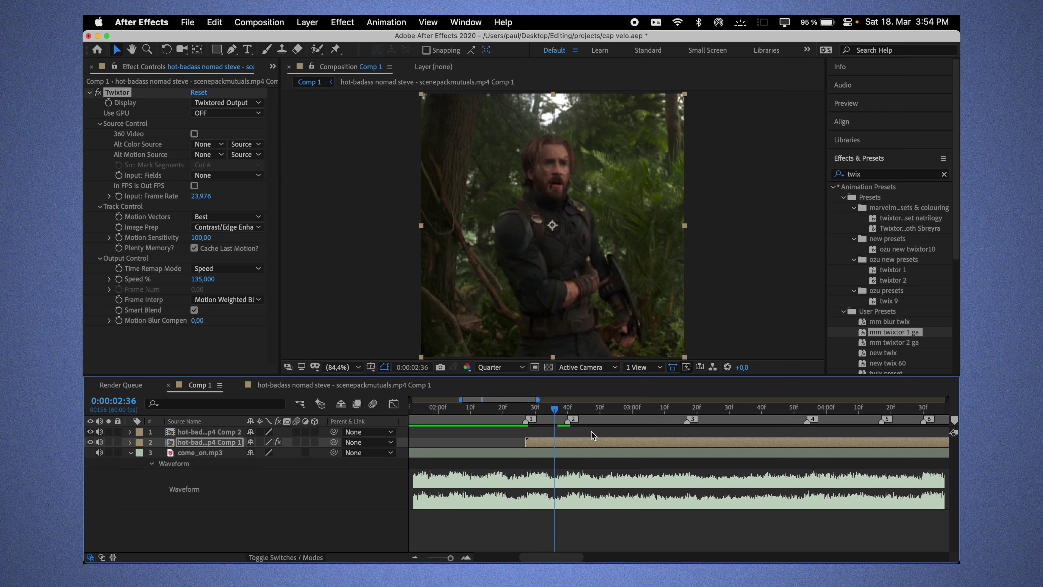
pyautogui.click(119, 282)
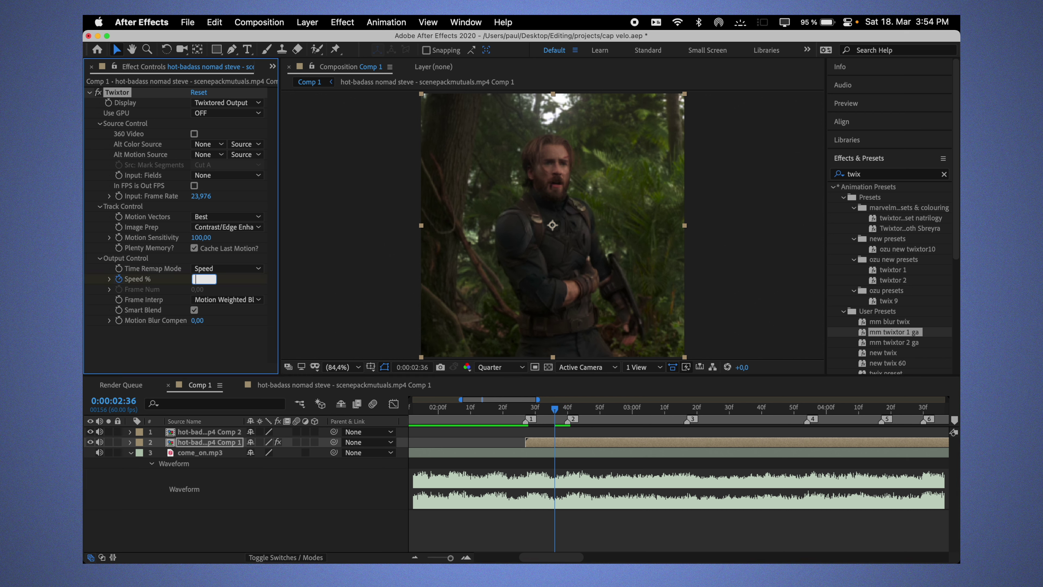
pyautogui.press('u')
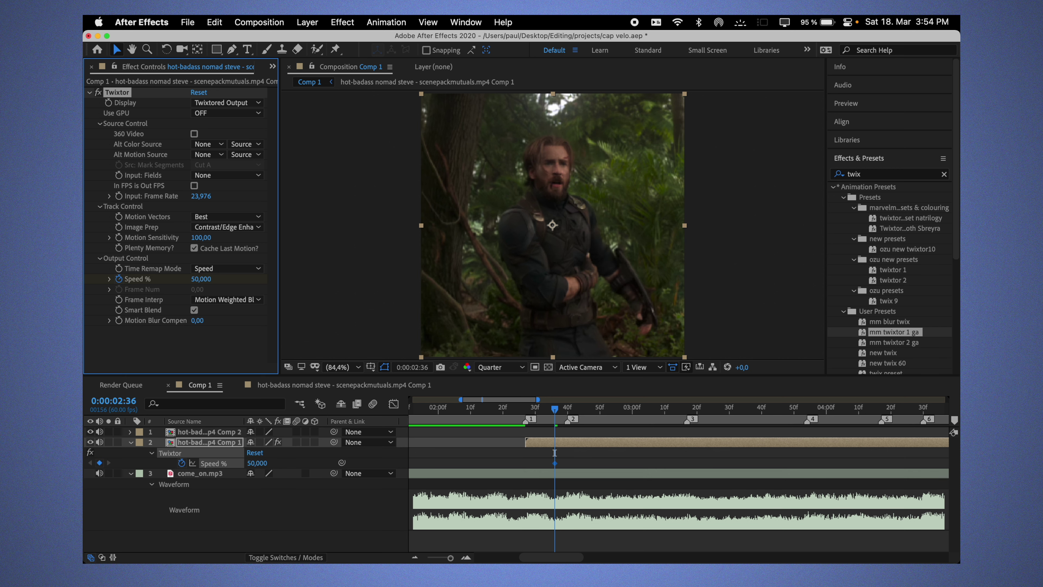
pyautogui.press('pagedown')
pyautogui.press('pagedown')
pyautogui.press('pagedown')
pyautogui.press('pagedown')
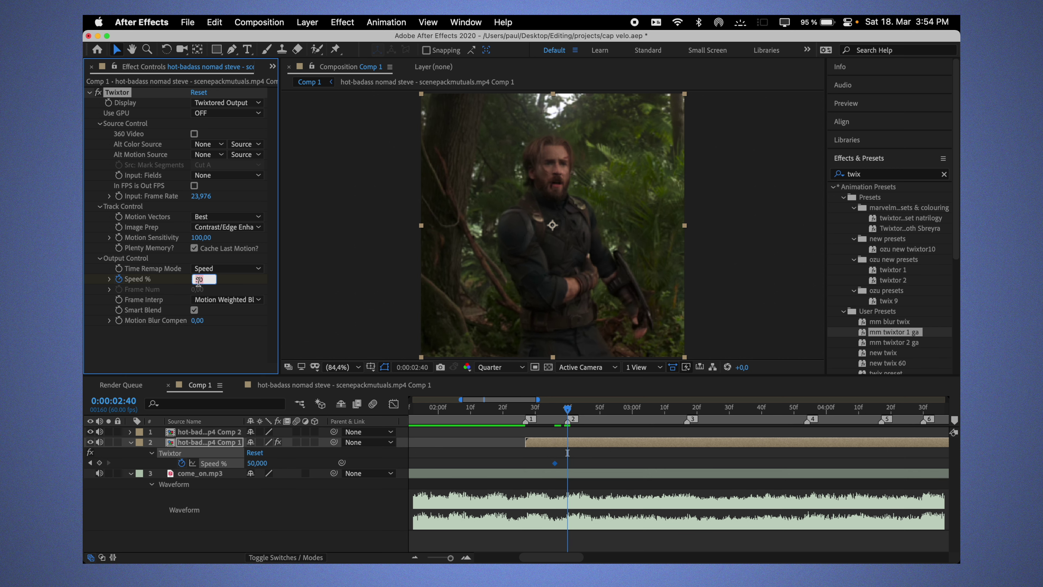
pyautogui.write('105')
pyautogui.press('Return')
pyautogui.press('space')
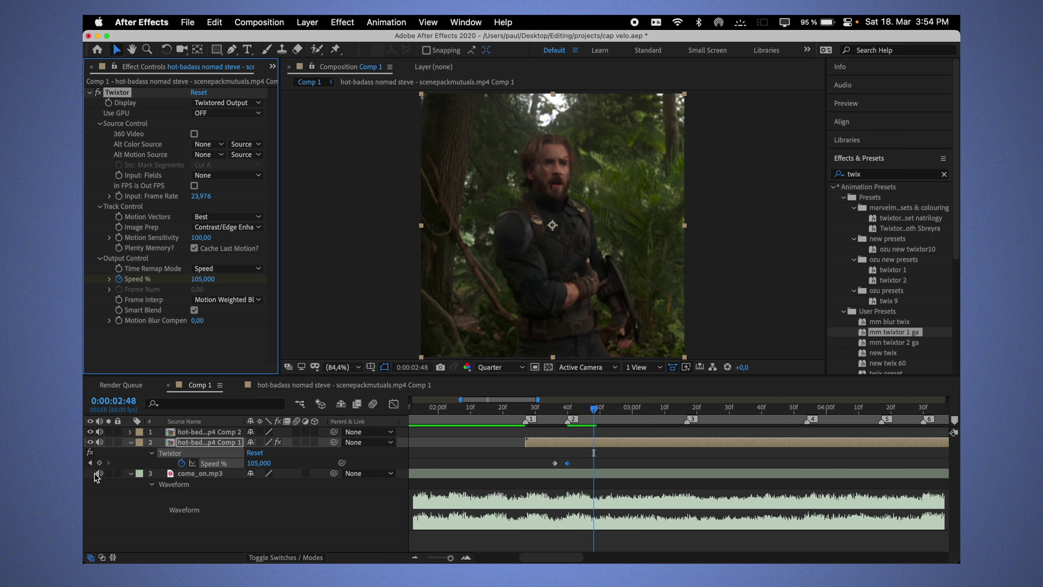
pyautogui.click(99, 463)
pyautogui.write('50')
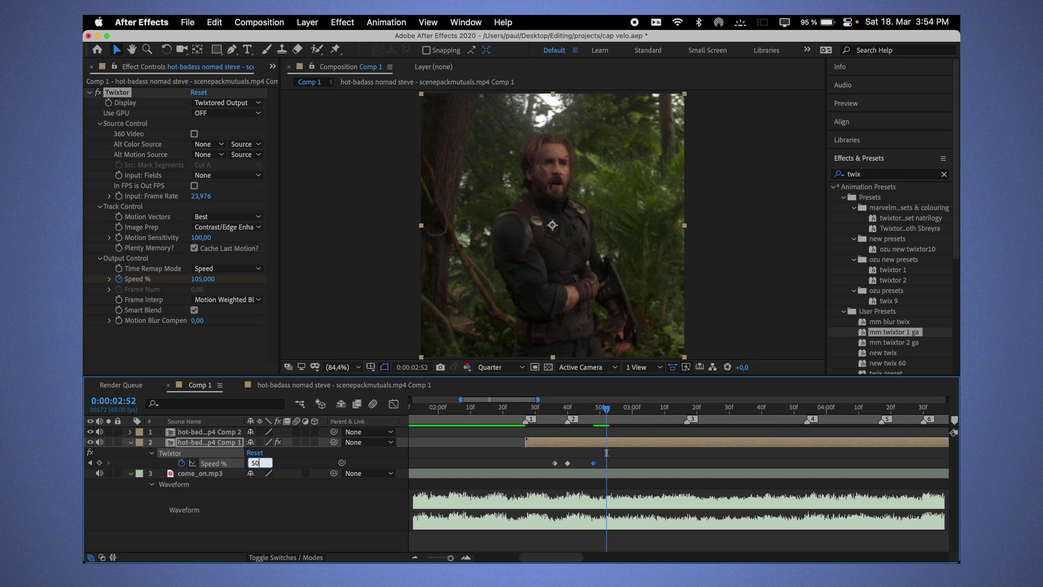
pyautogui.press('Return')
# - Copy the four ramp keyframes and paste them at the clip's start and next beat
pyautogui.moveTo(537, 457); pyautogui.dragTo(611, 468)
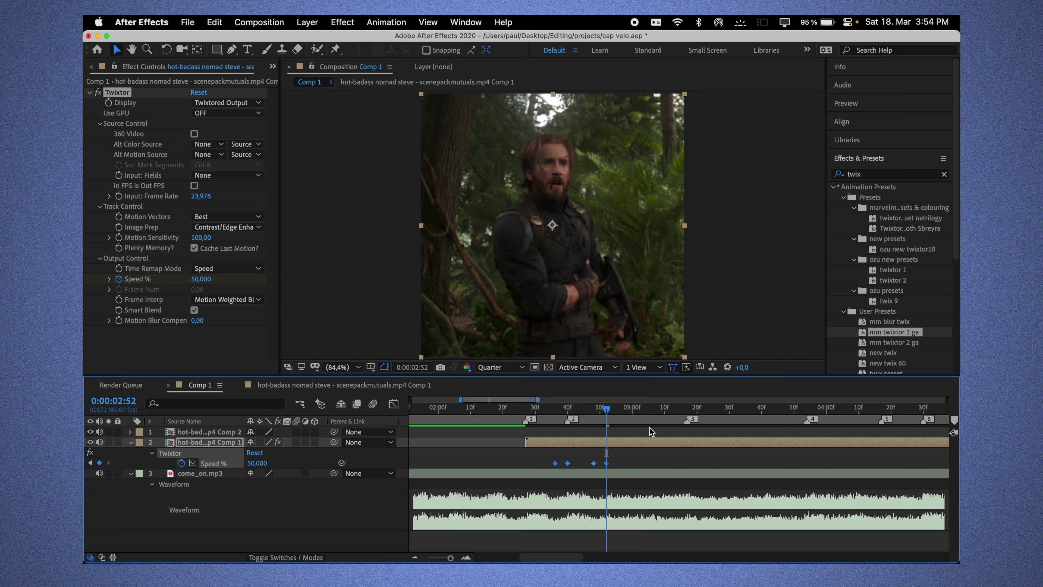
pyautogui.press('i')
pyautogui.press('super+v')
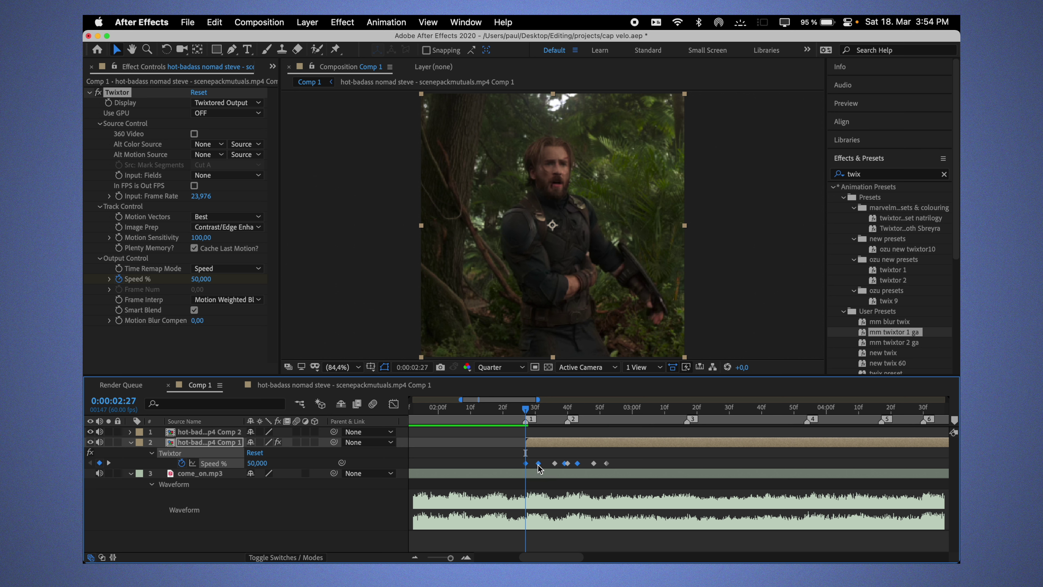
pyautogui.moveTo(534, 469); pyautogui.dragTo(508, 471)
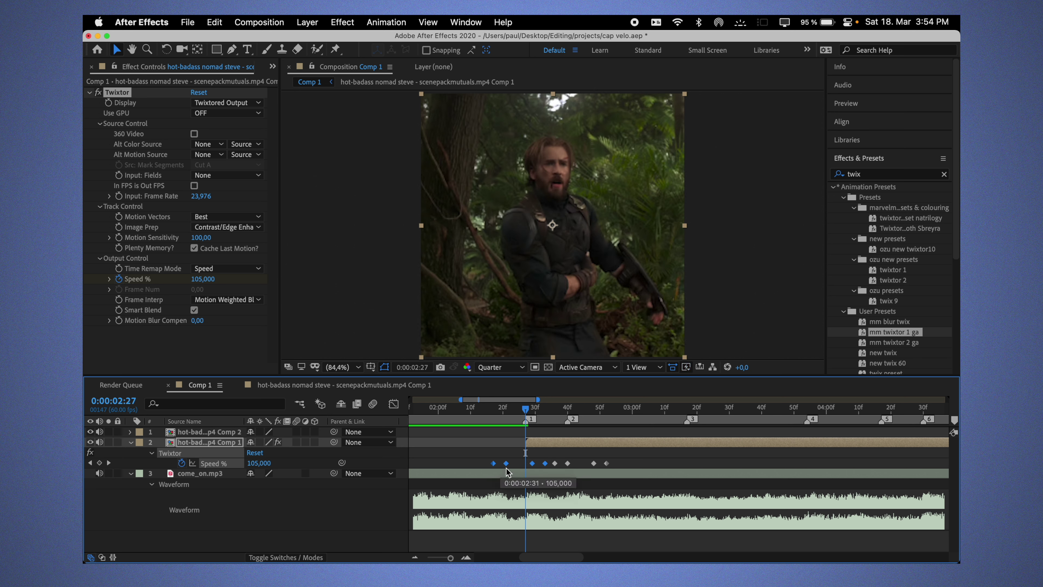
pyautogui.moveTo(678, 408); pyautogui.dragTo(687, 410)
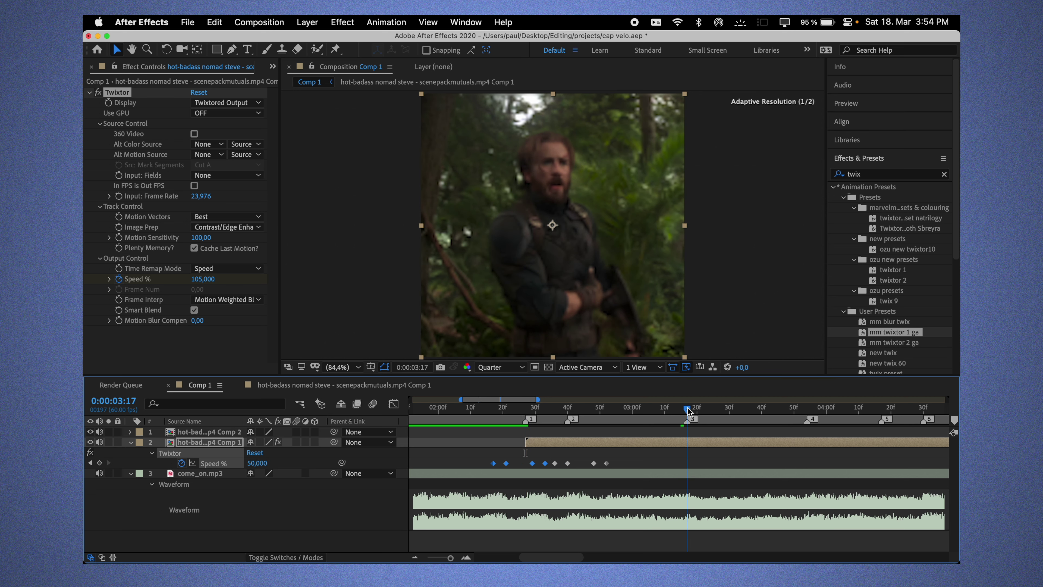
pyautogui.press('pageup')
pyautogui.press('pageup')
pyautogui.press('pageup')
pyautogui.press('super+v')
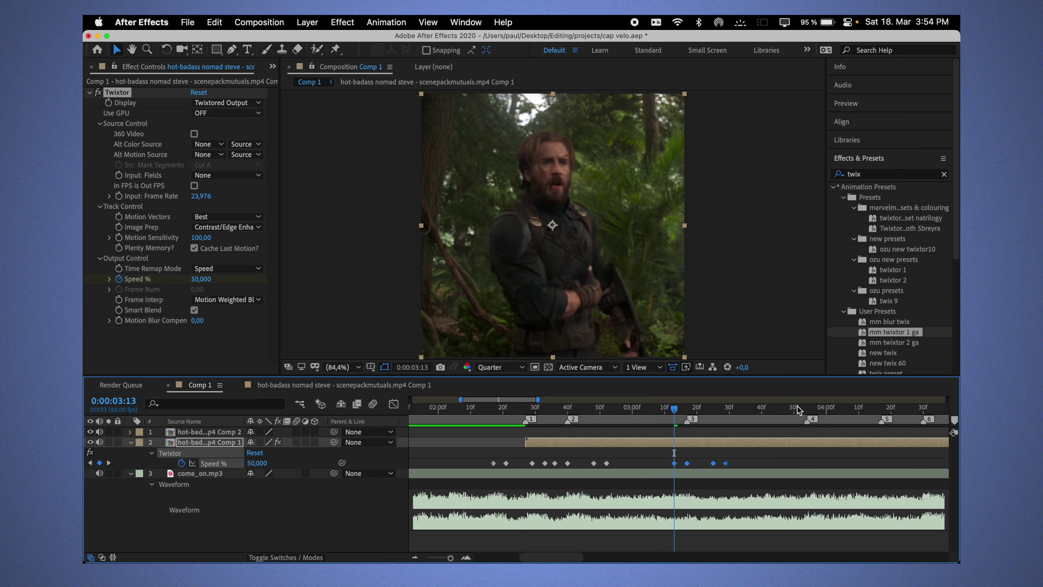
# - Paste the speed ramp at the following beats through 05:07, nudging keyframes earlier
pyautogui.click(795, 409)
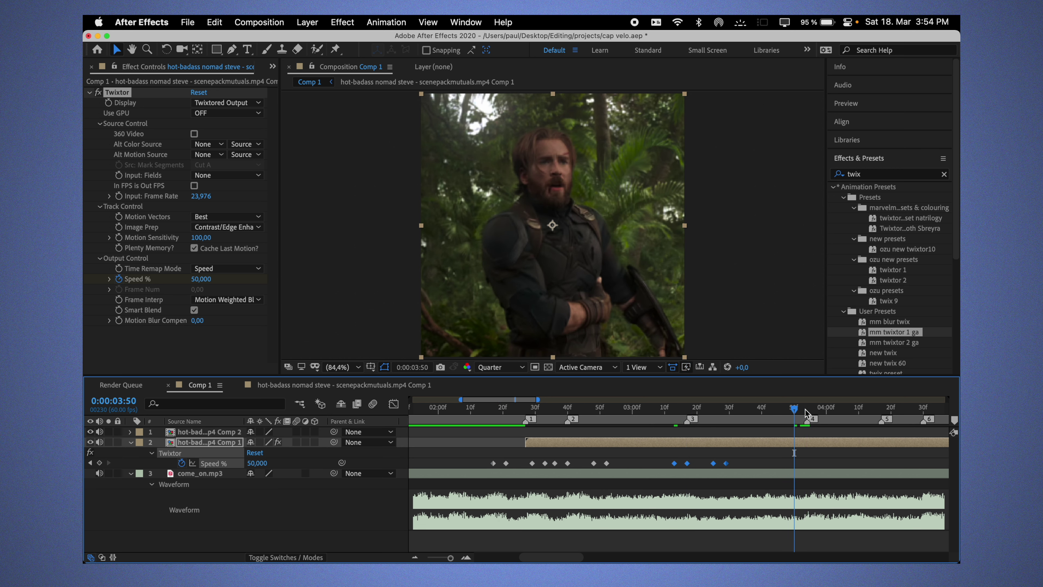
pyautogui.moveTo(806, 412)
pyautogui.mouseDown()
pyautogui.moveTo(698, 413)
pyautogui.moveTo(752, 412)
pyautogui.mouseUp()
pyautogui.press('super+v')
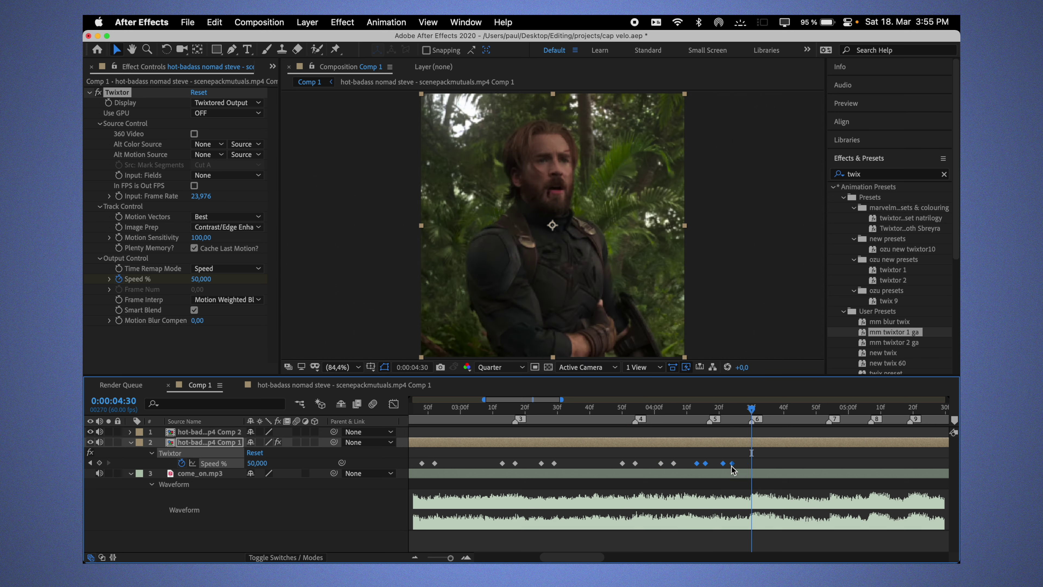
pyautogui.moveTo(732, 464); pyautogui.dragTo(729, 464)
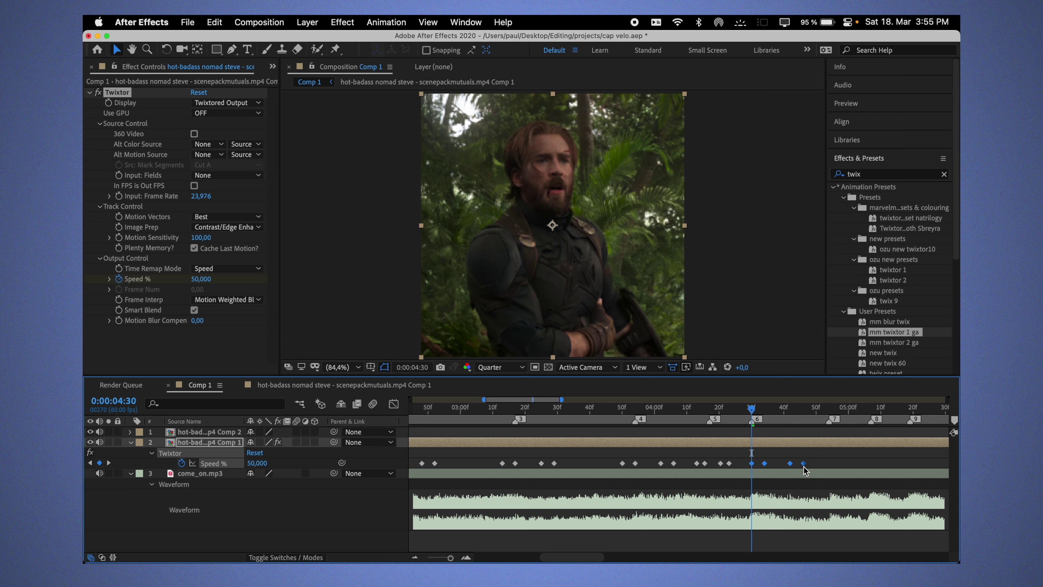
pyautogui.click(798, 469)
pyautogui.moveTo(810, 457)
pyautogui.mouseDown()
pyautogui.moveTo(746, 472)
pyautogui.moveTo(776, 465)
pyautogui.mouseUp()
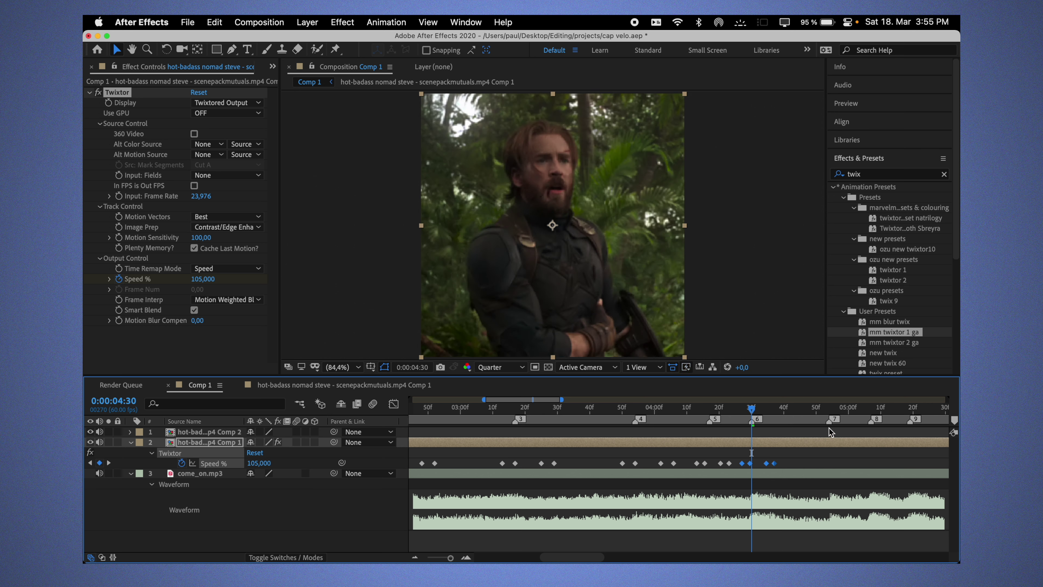
pyautogui.click(830, 420)
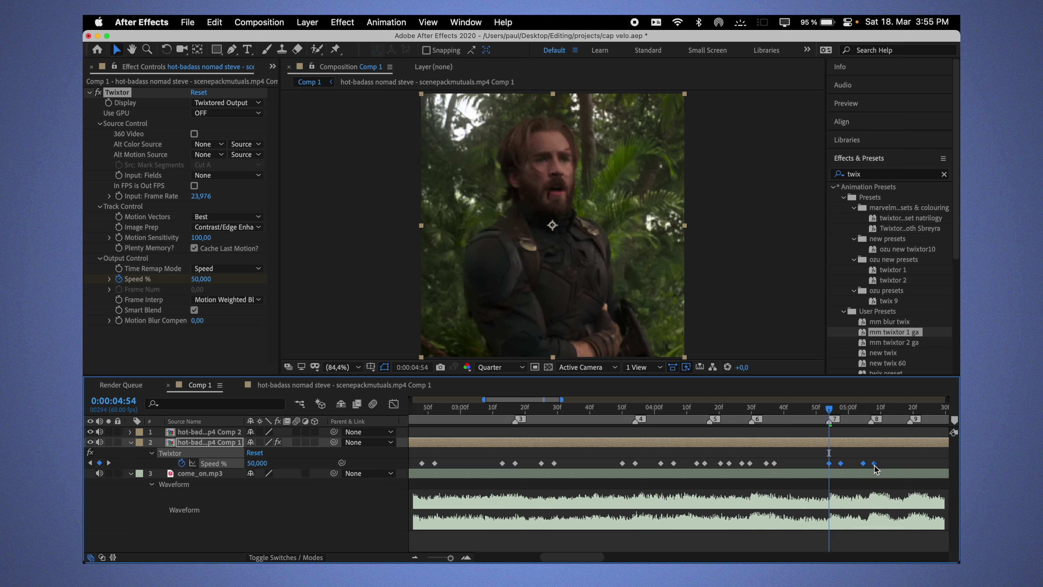
pyautogui.moveTo(872, 464); pyautogui.dragTo(859, 464)
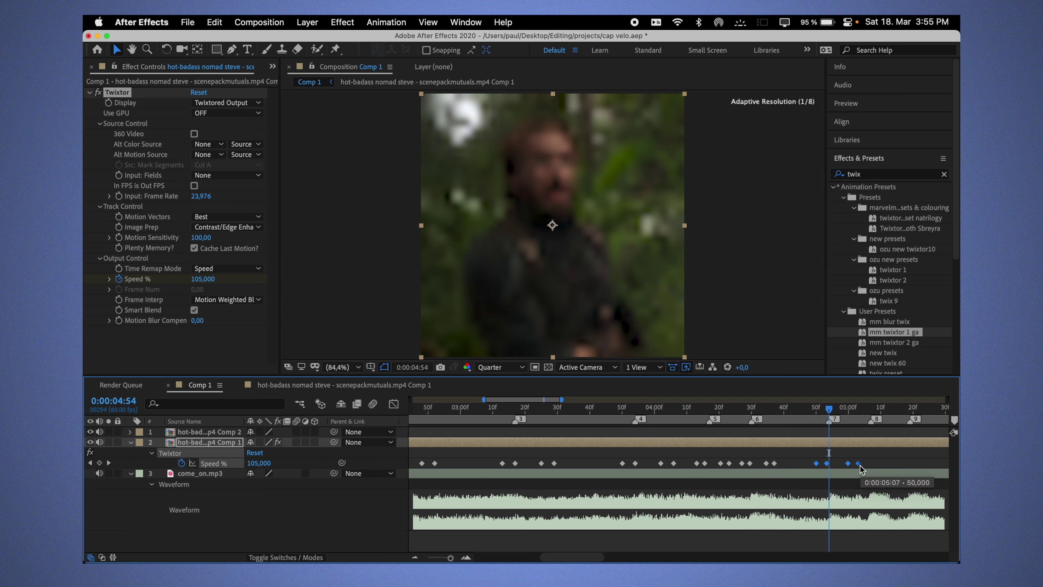
pyautogui.click(872, 419)
pyautogui.press('super+v')
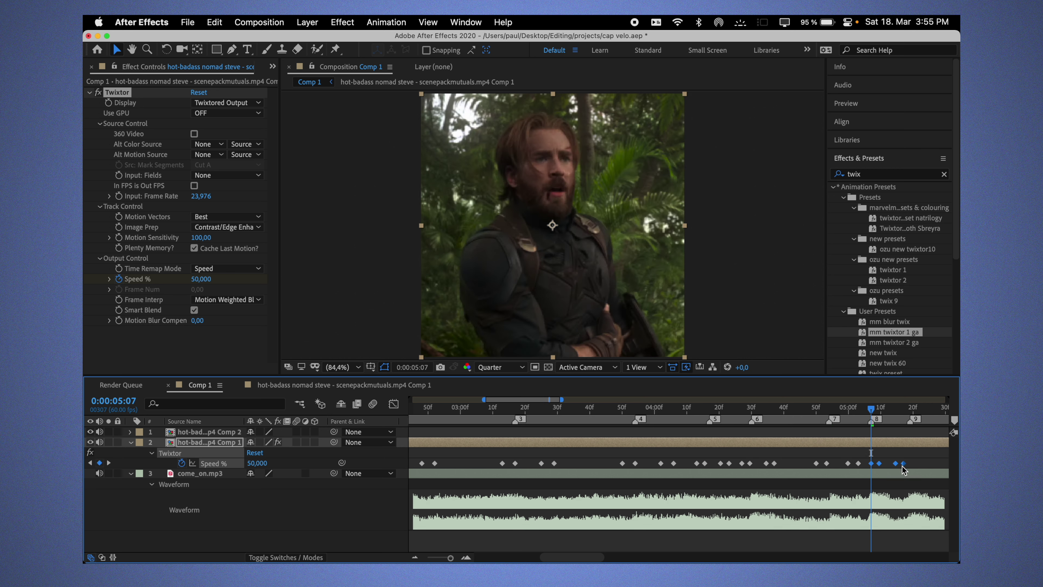
pyautogui.moveTo(902, 467); pyautogui.dragTo(897, 467)
# - Paste the speed ramp at beat marker 9 and at 05:35, then zoom out
pyautogui.hotkey('shift', 'pagedown')
pyautogui.press('pagedown')
pyautogui.press('pagedown')
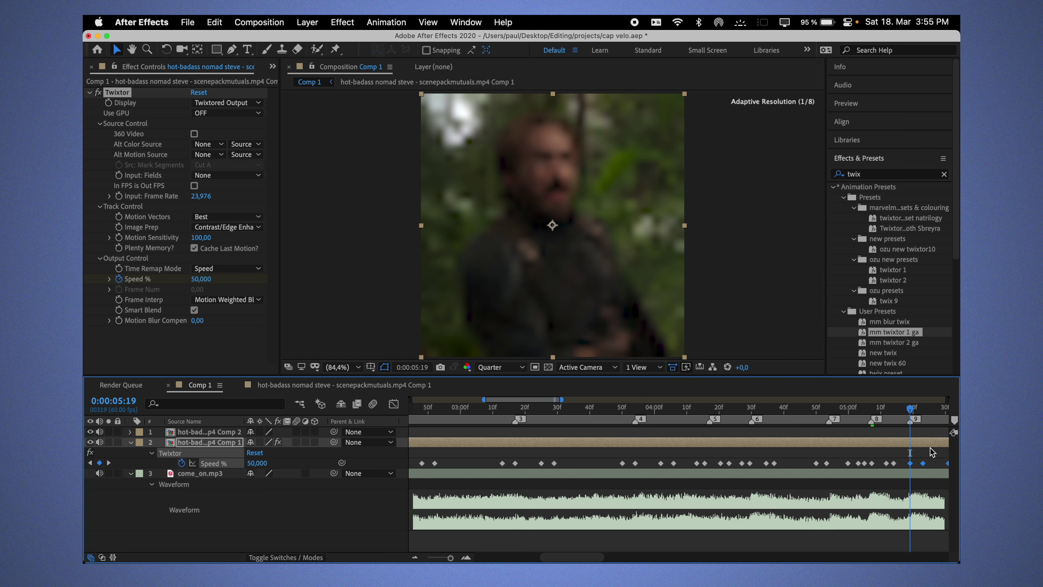
pyautogui.press('super+v')
pyautogui.moveTo(564, 560); pyautogui.dragTo(599, 560)
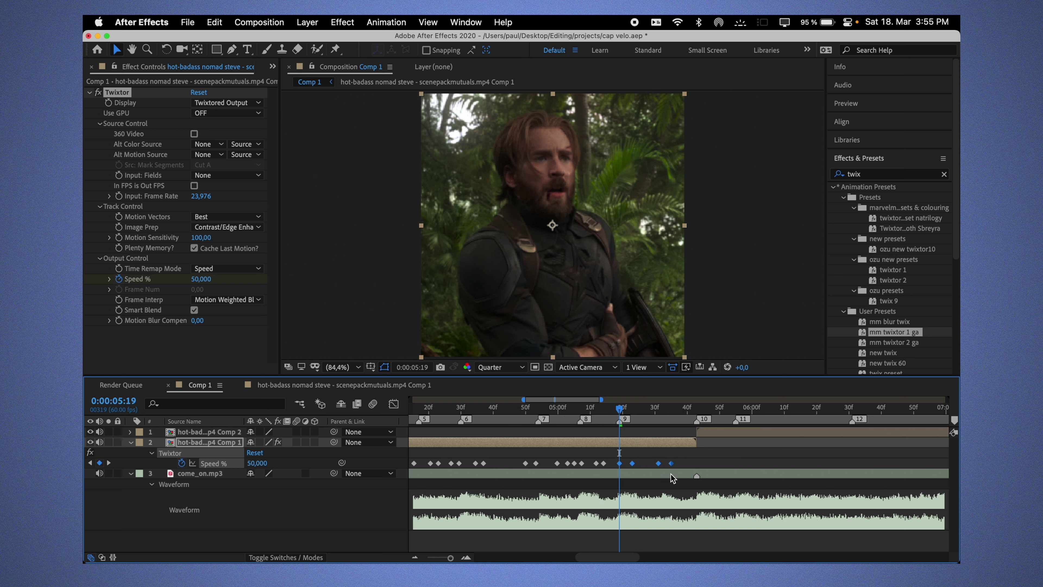
pyautogui.hotkey('shift', 'pagedown')
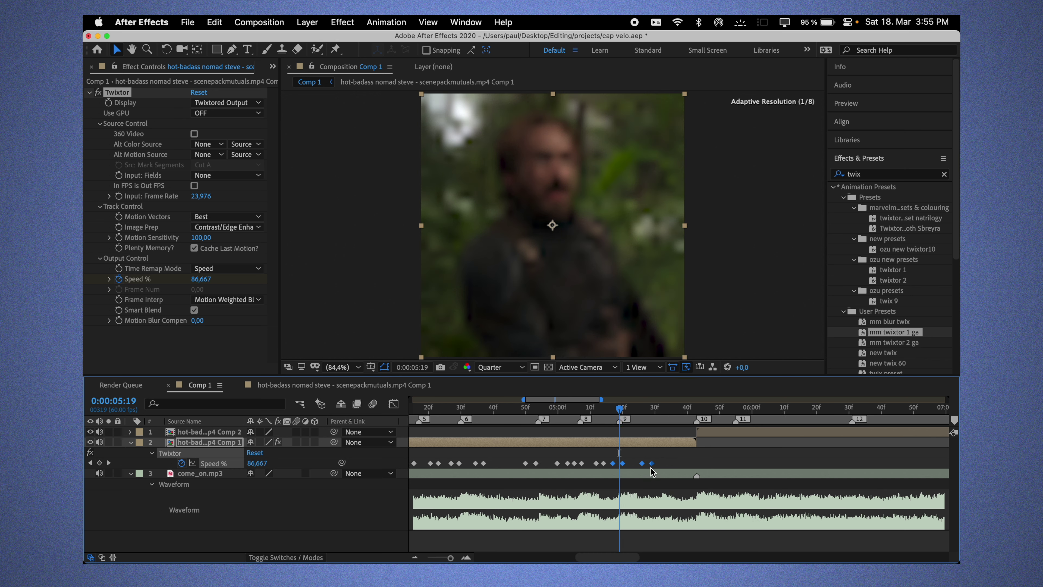
pyautogui.press('pagedown')
pyautogui.press('pagedown')
pyautogui.press('pagedown')
pyautogui.press('super+v')
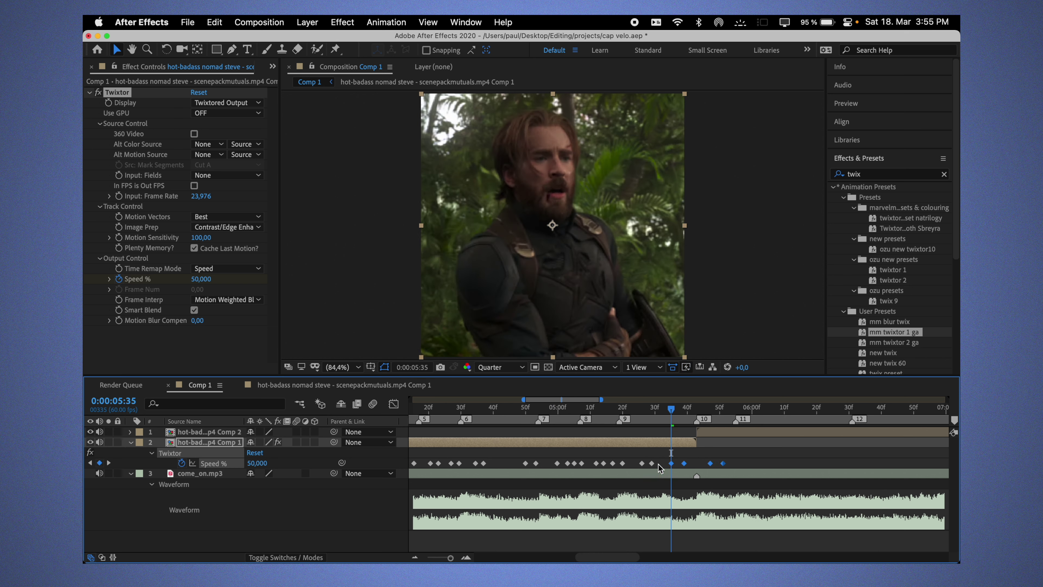
pyautogui.press('-')
pyautogui.press('-')
pyautogui.press('-')
# - Save the project and preview the speed ramps from 2:00, then again from 2:24
pyautogui.press('u')
pyautogui.click(530, 418)
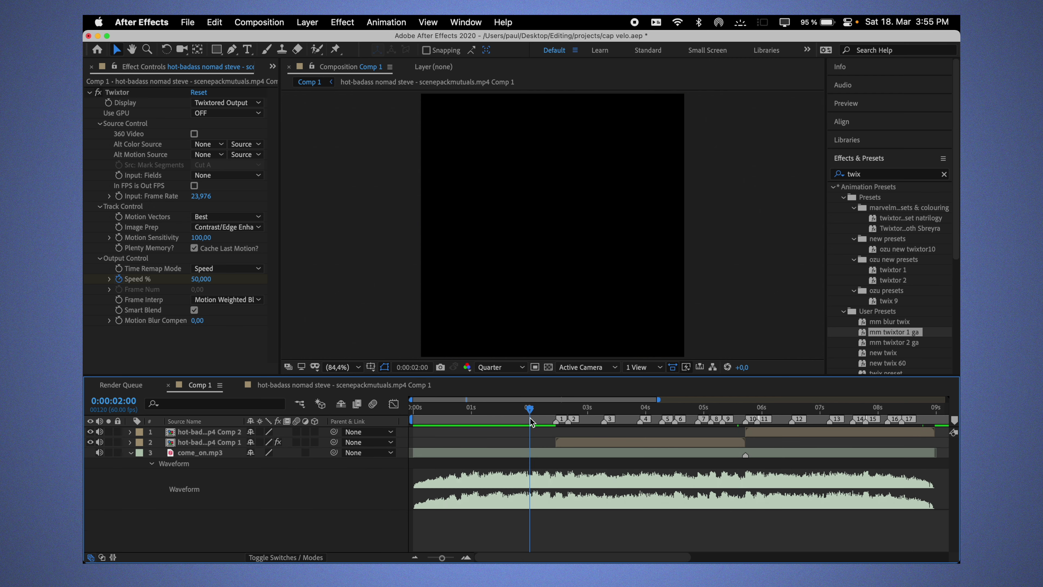
pyautogui.press('super+s')
pyautogui.press('=')
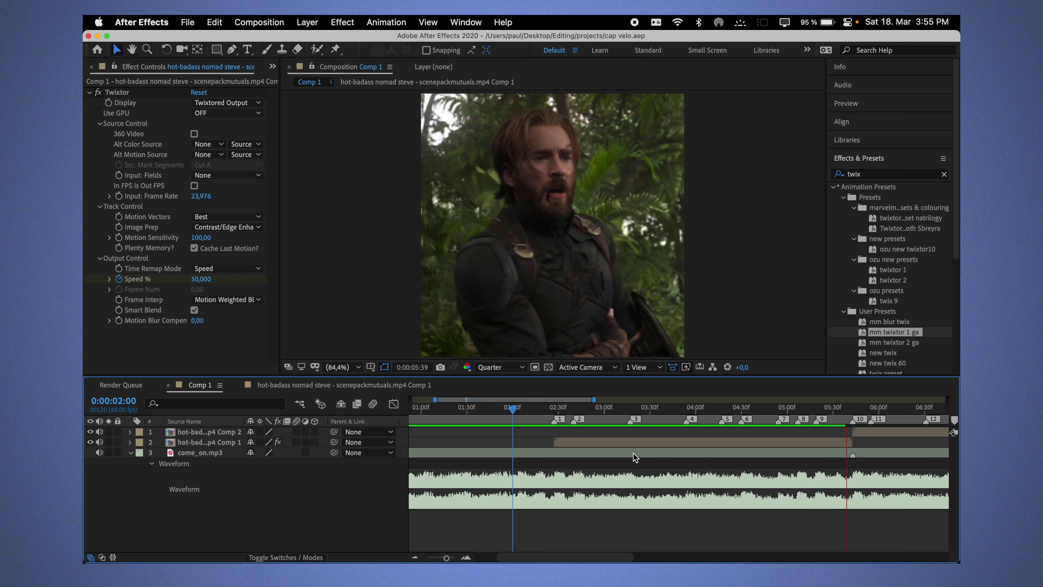
pyautogui.press('space')
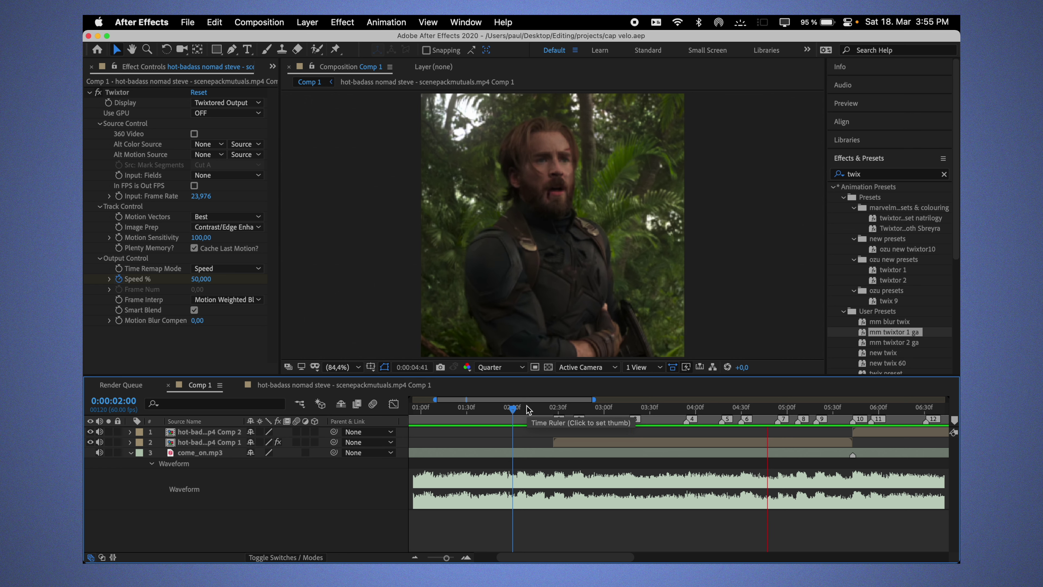
pyautogui.click(549, 408)
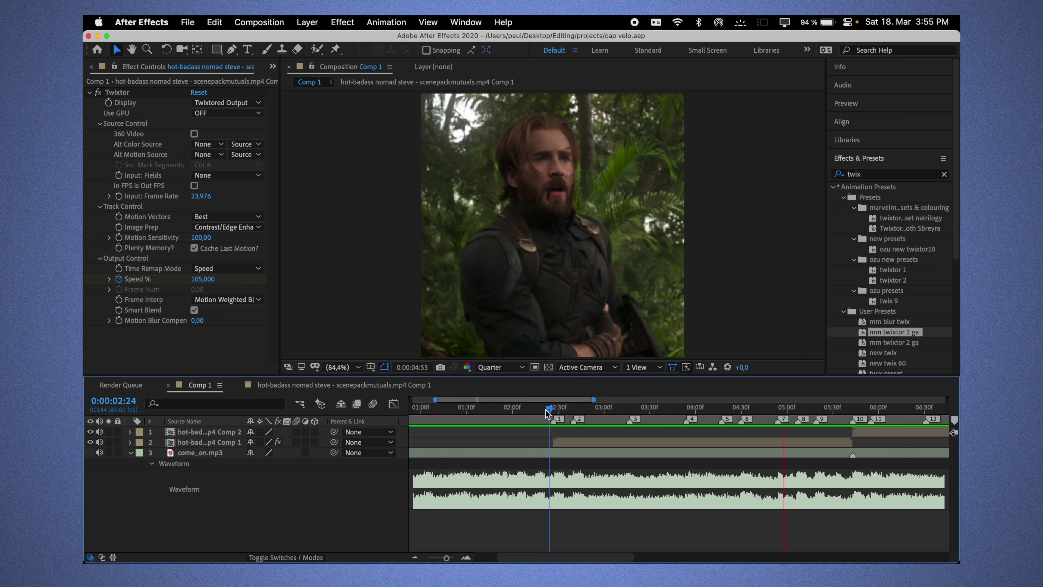
# - Apply the mm twixtor 1 ga preset to the Comp 2 layer and shift its Speed % keyframes earlier
pyautogui.press('space')
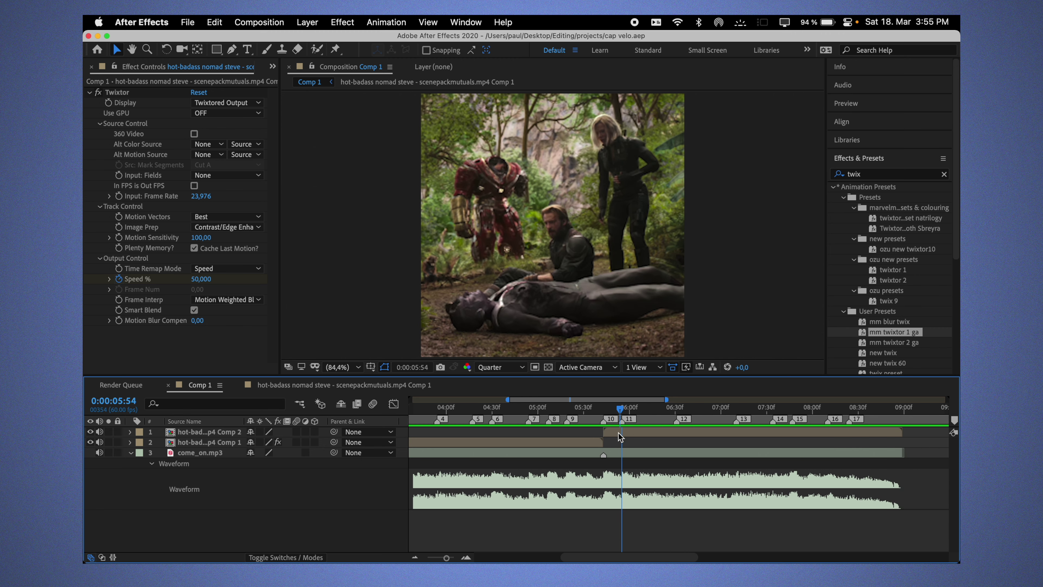
pyautogui.click(604, 434)
pyautogui.doubleClick(896, 331)
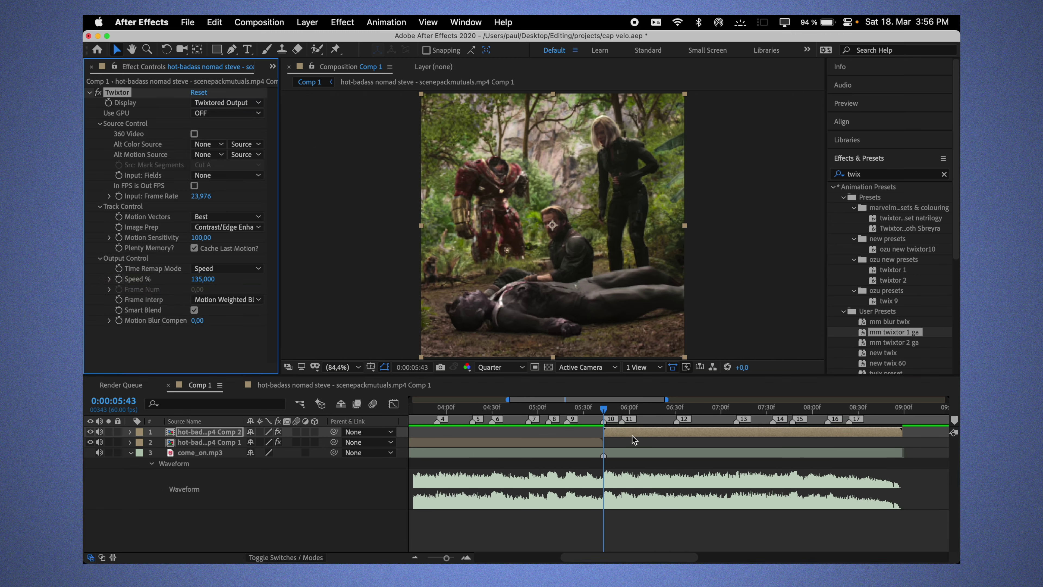
pyautogui.scroll(5, 635, 440)
pyautogui.click(623, 409)
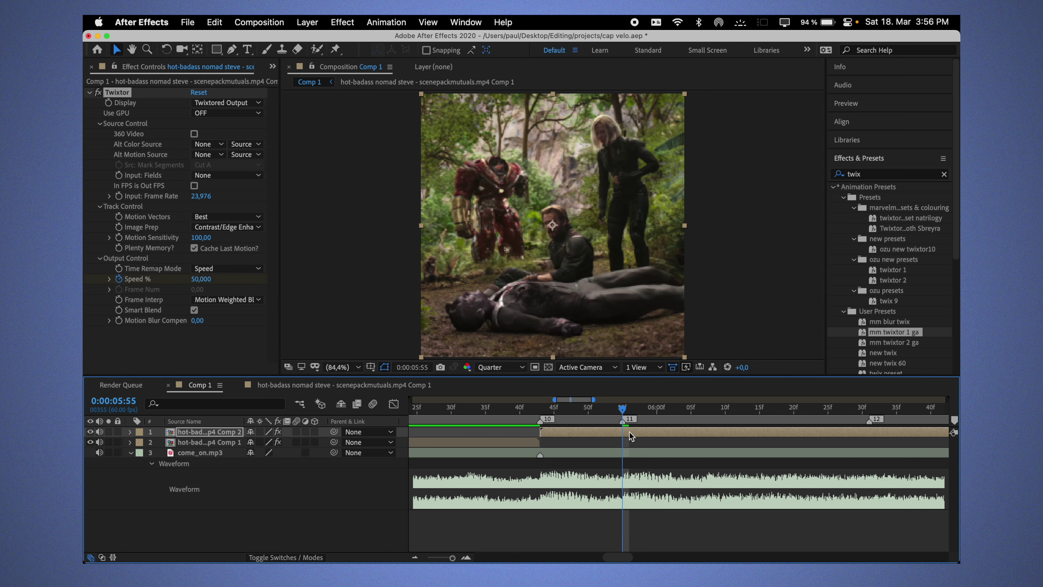
pyautogui.press('u')
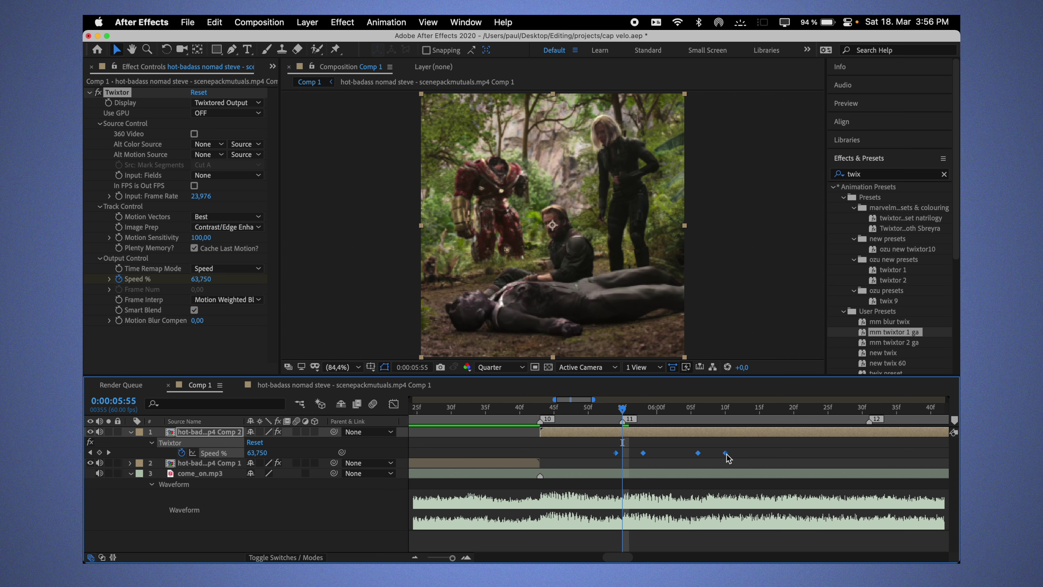
pyautogui.moveTo(726, 453)
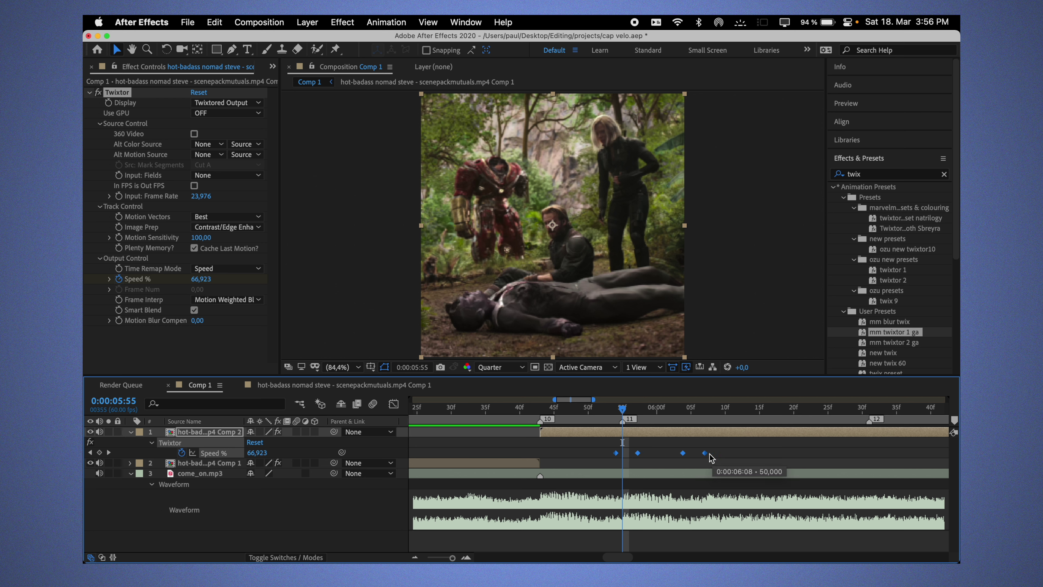
pyautogui.moveTo(711, 452); pyautogui.dragTo(698, 453)
# - Paste the speed ramp at 05:36 and at the beat following 06:31
pyautogui.moveTo(577, 411); pyautogui.dragTo(494, 425)
pyautogui.press('cmd+v')
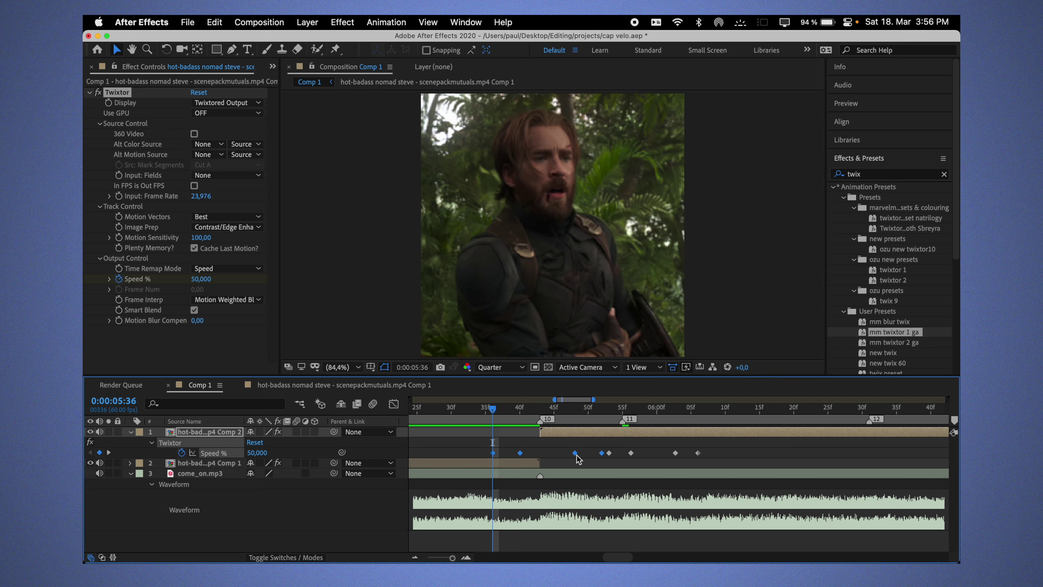
pyautogui.moveTo(574, 453)
pyautogui.mouseDown()
pyautogui.moveTo(556, 456)
pyautogui.moveTo(574, 453)
pyautogui.mouseUp()
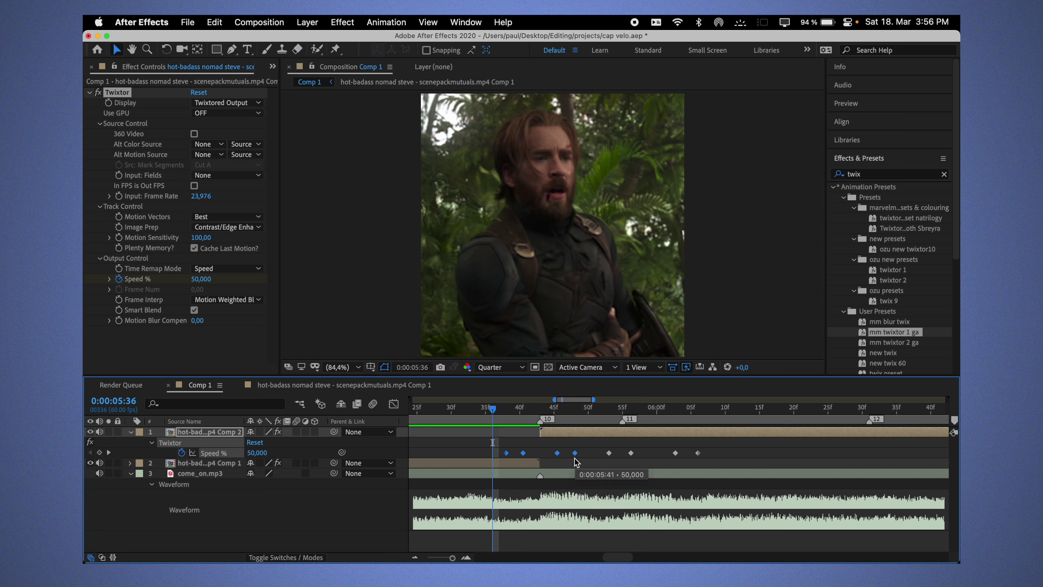
pyautogui.press('-')
pyautogui.press('=')
pyautogui.click(680, 408)
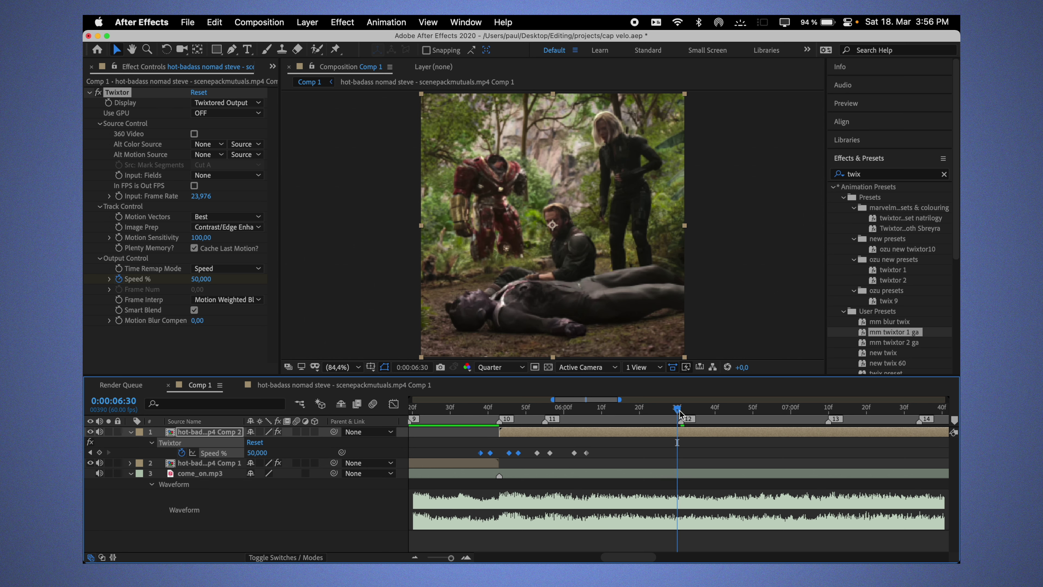
pyautogui.press('pageup')
pyautogui.press('pageup')
pyautogui.press('pageup')
pyautogui.click(819, 409)
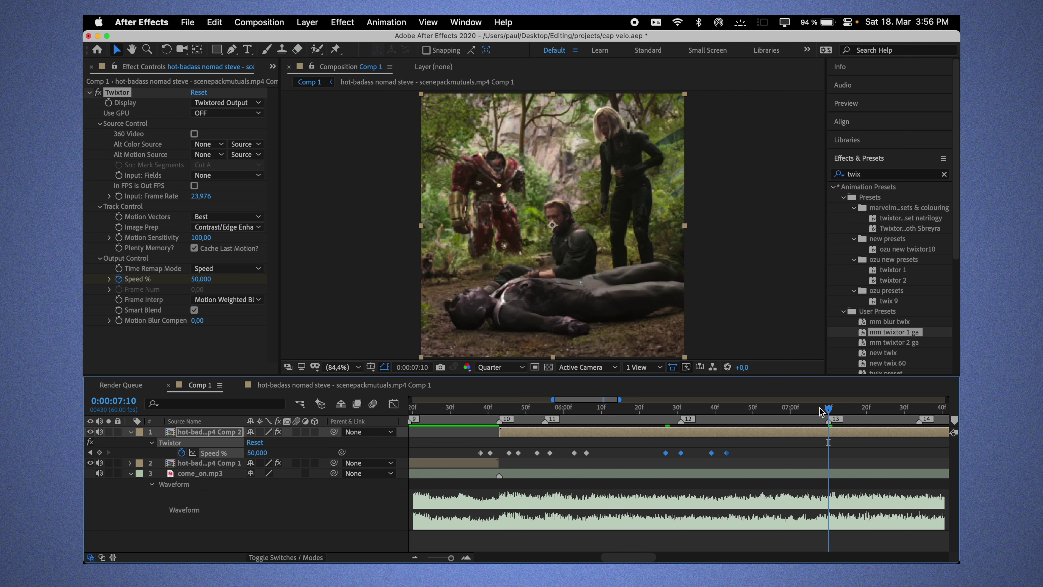
pyautogui.hotkey('ctrl', 'v')
# - Paste the speed ramp at 0:00:07:45, nudging it one frame earlier
pyautogui.hscroll(3, 797, 454)
pyautogui.hscroll(3, 720, 459)
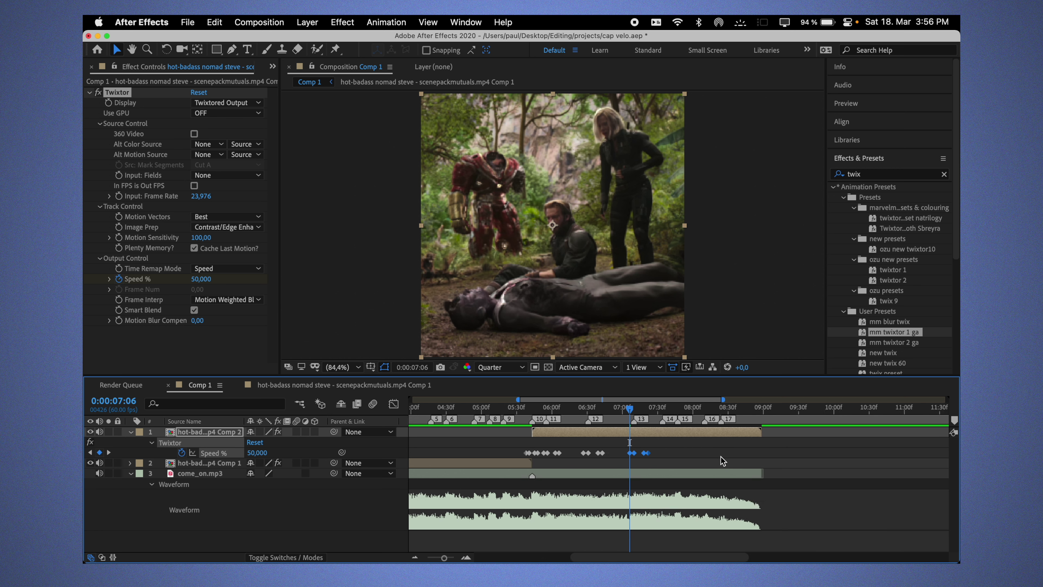
pyautogui.hscroll(2, 650, 450)
pyautogui.hscroll(2, 638, 421)
pyautogui.moveTo(639, 421); pyautogui.dragTo(627, 415)
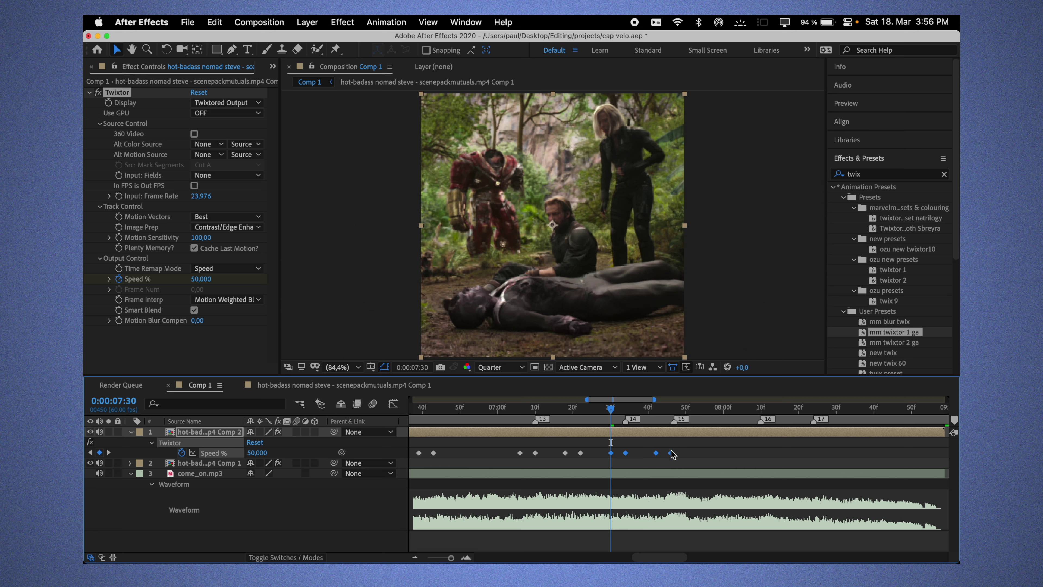
pyautogui.click(666, 409)
pyautogui.hotkey('ctrl', 'v')
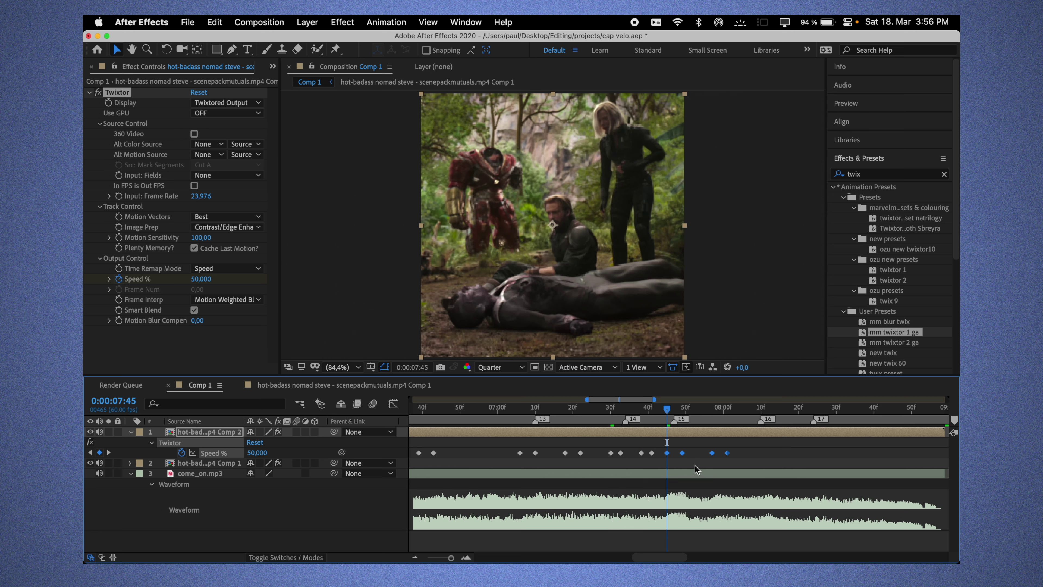
pyautogui.hotkey('alt', 'Left')
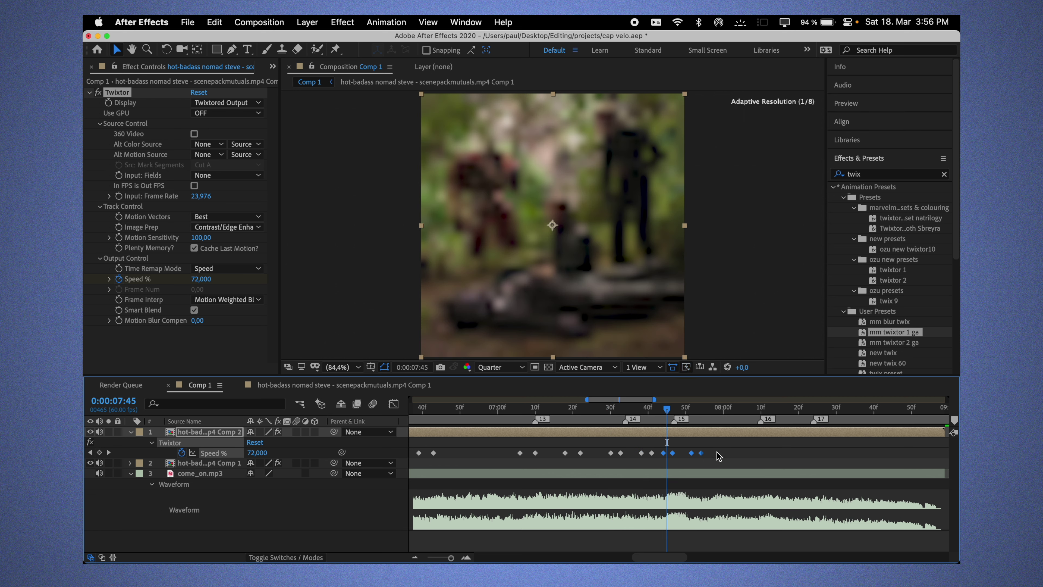
# - Paste the ramp at the beat after marker 16, extending keyframes to 0:00:08:50
pyautogui.click(760, 408)
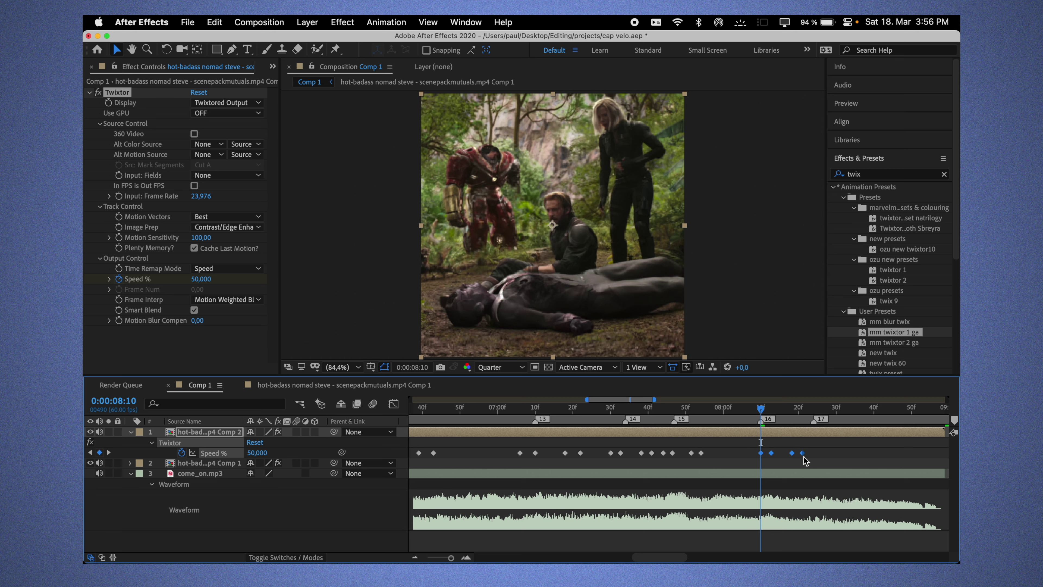
pyautogui.hotkey('alt', 'Left')
pyautogui.hotkey('alt', 'Left')
pyautogui.hotkey('alt', 'Left')
pyautogui.hotkey('shift', 'pagedown')
pyautogui.press('pagedown')
pyautogui.hotkey('ctrl', 'v')
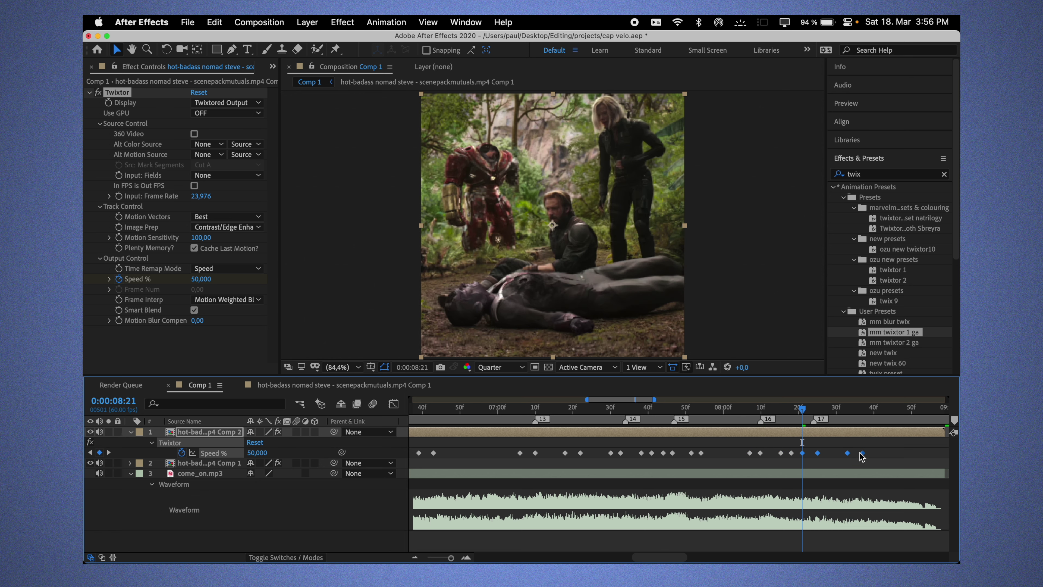
pyautogui.press('-')
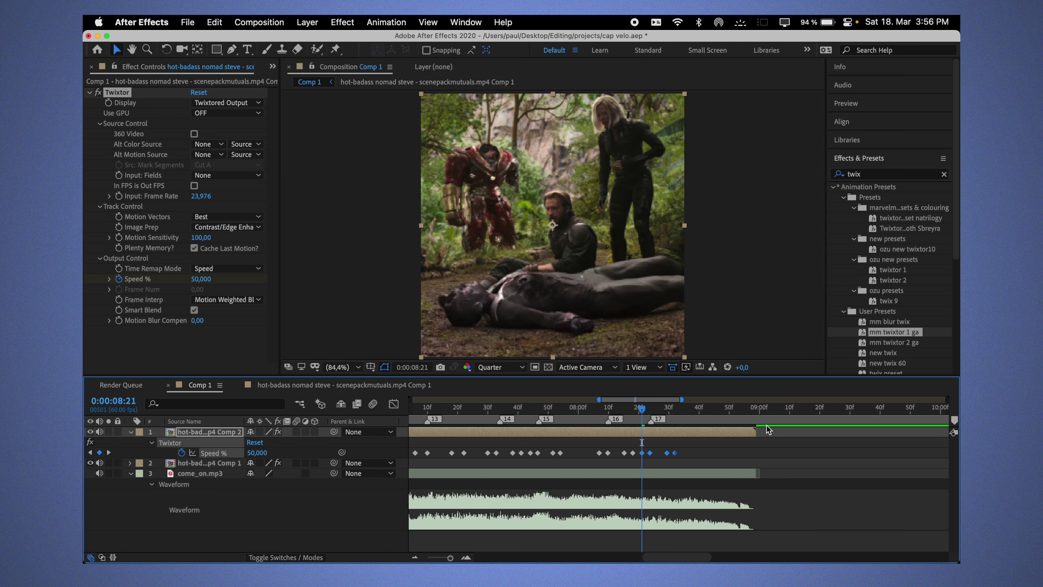
pyautogui.click(731, 409)
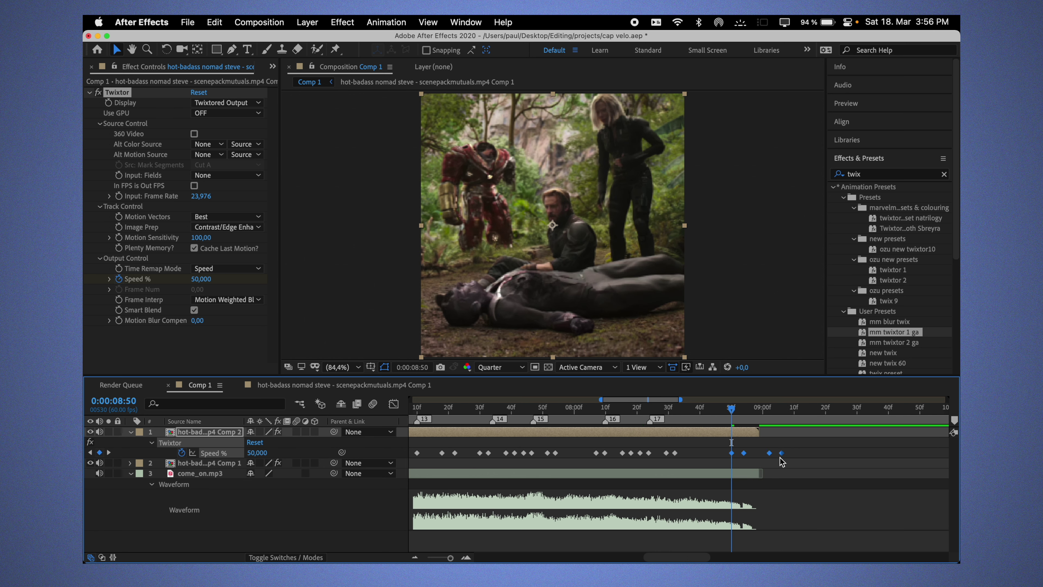
# - Collapse the layer's properties, review the whole timeline, and save cap velo.aep
pyautogui.press('-')
pyautogui.press('-')
pyautogui.press('-')
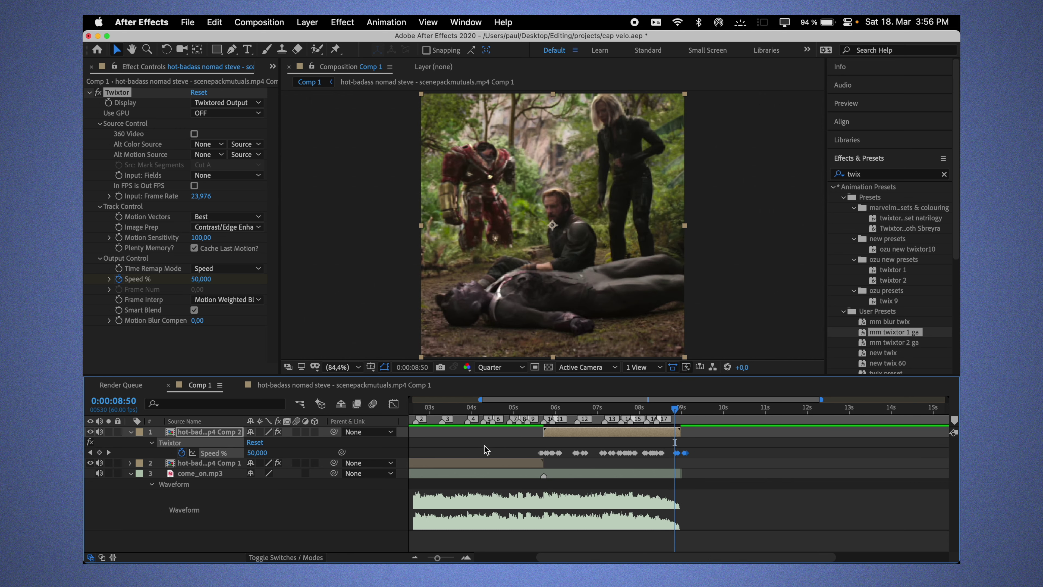
pyautogui.press('u')
pyautogui.press('i')
pyautogui.press('=')
pyautogui.press('=')
pyautogui.press('=')
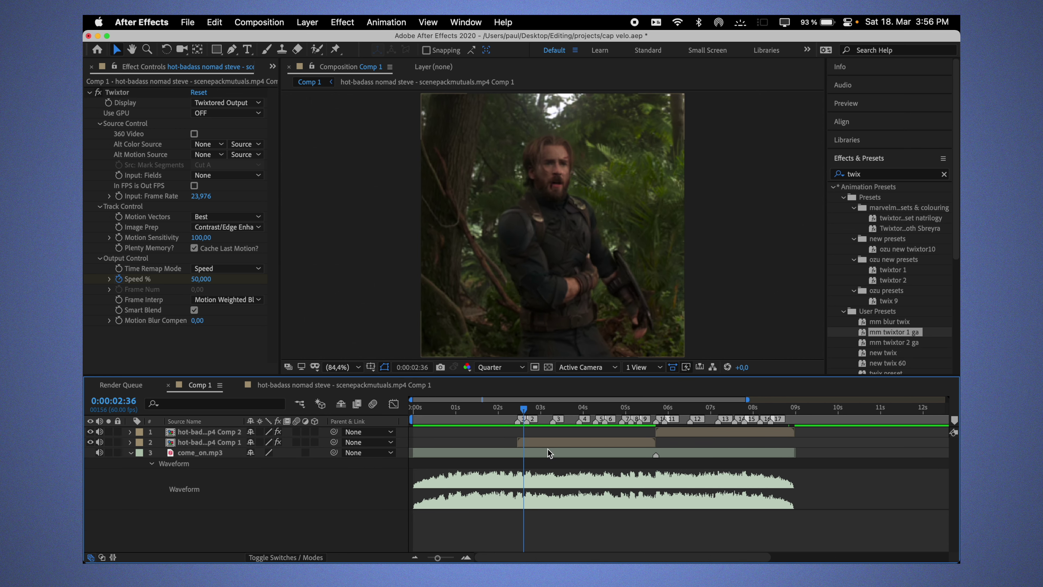
pyautogui.press('=')
pyautogui.press('-')
pyautogui.press('i')
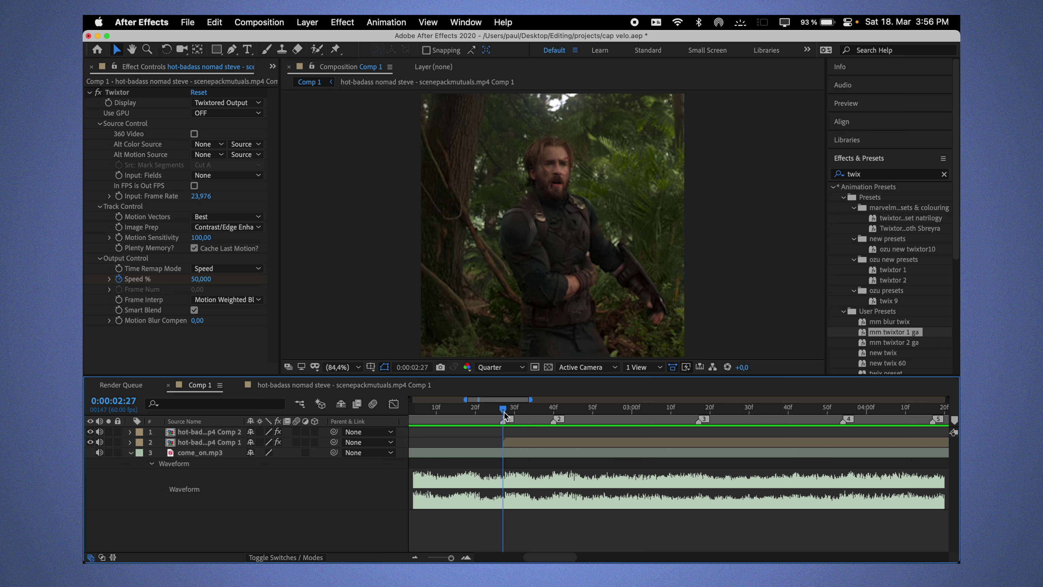
pyautogui.press('super+s')
# - Apply Brightness & Contrast to the nested jungle-shot layer
pyautogui.click(516, 445)
pyautogui.click(887, 174)
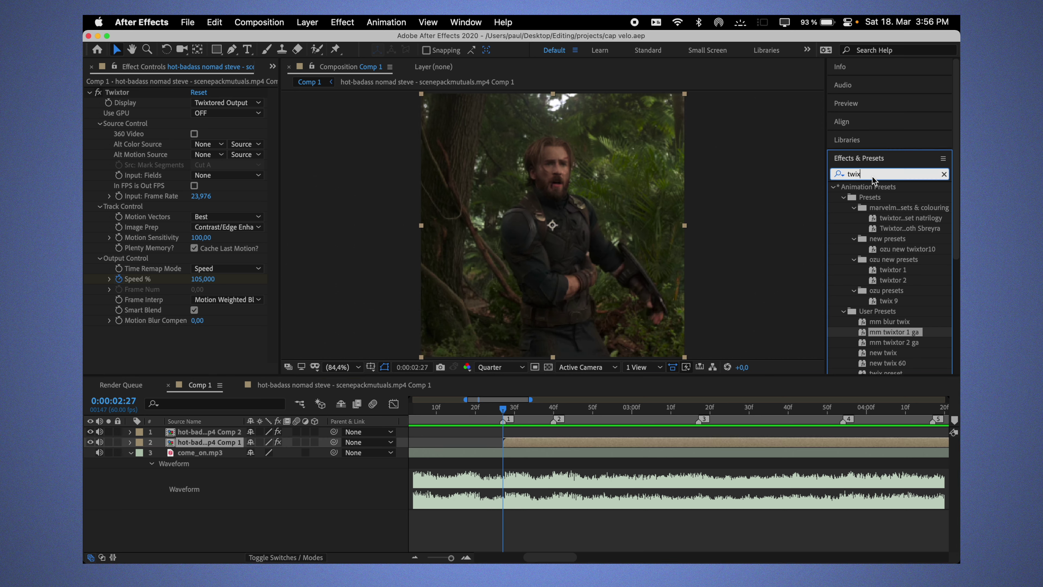
pyautogui.write('bigh')
pyautogui.press('BackSpace')
pyautogui.press('BackSpace')
pyautogui.press('BackSpace')
pyautogui.write('r')
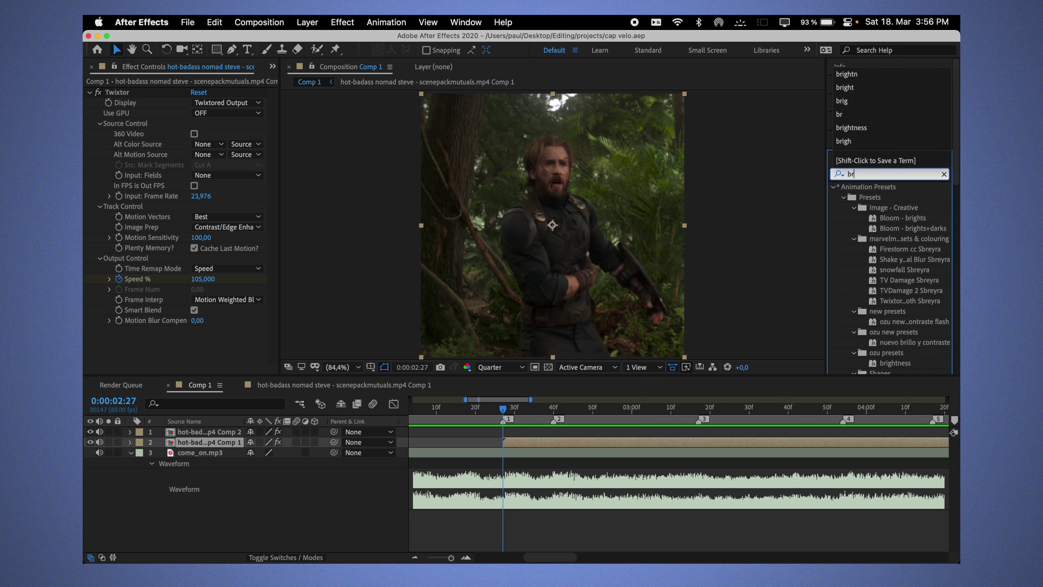
pyautogui.write('ightness')
pyautogui.doubleClick(902, 259)
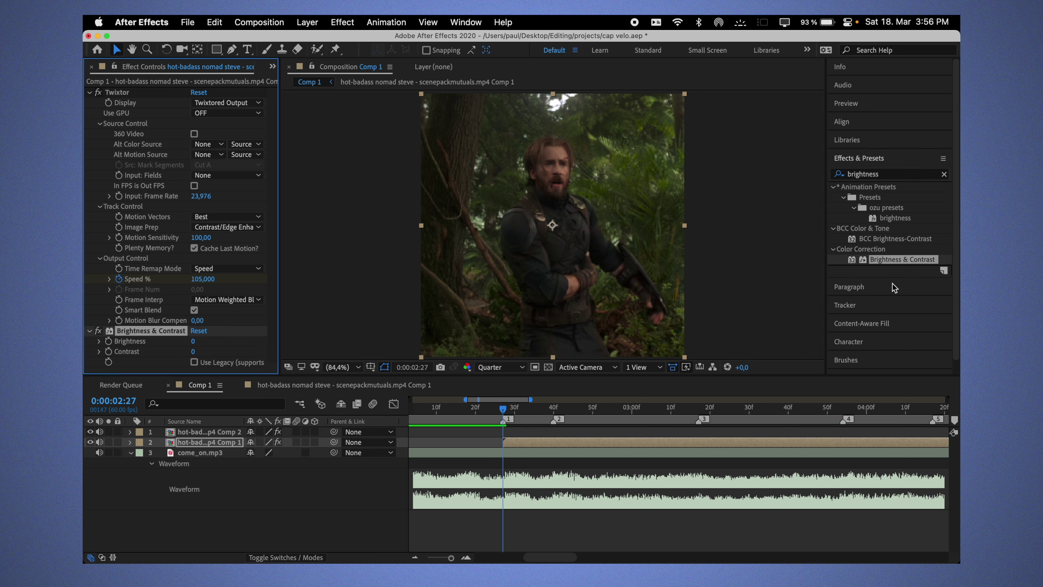
# - Set a Brightness keyframe of 0 six frames before beat marker 2
pyautogui.click(553, 409)
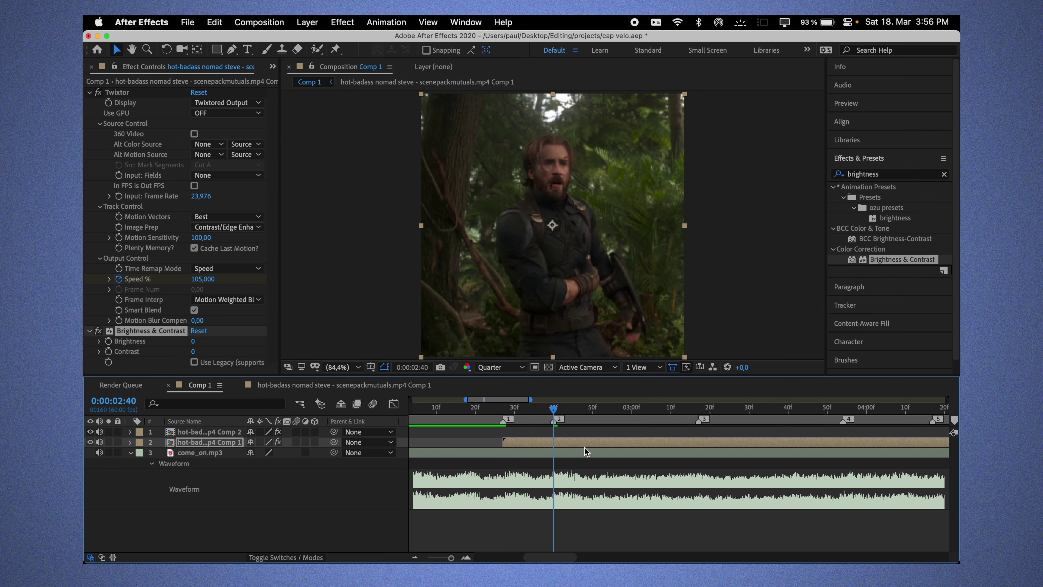
pyautogui.press('pageup')
pyautogui.press('pageup')
pyautogui.press('pageup')
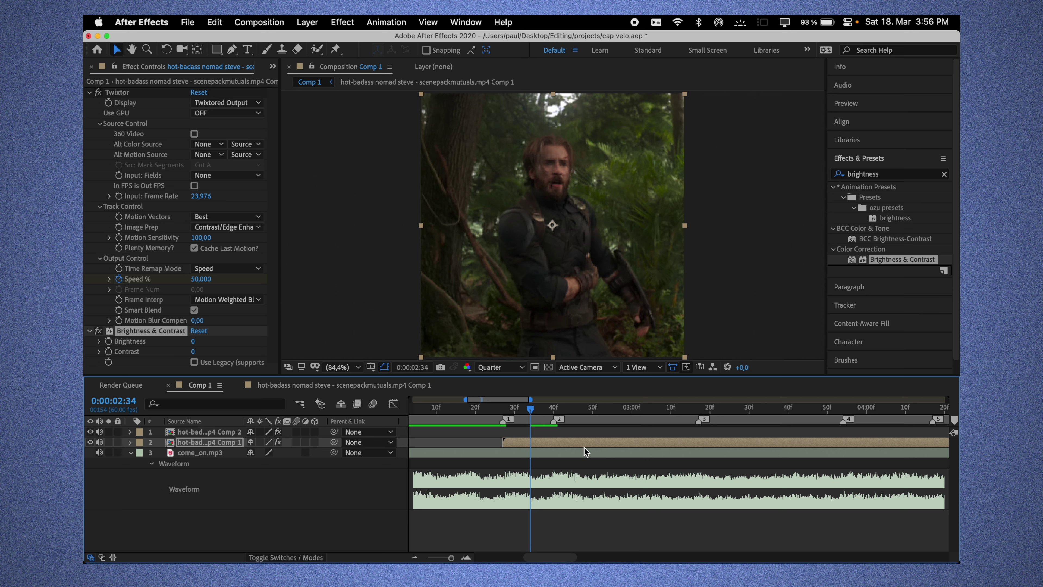
pyautogui.click(108, 341)
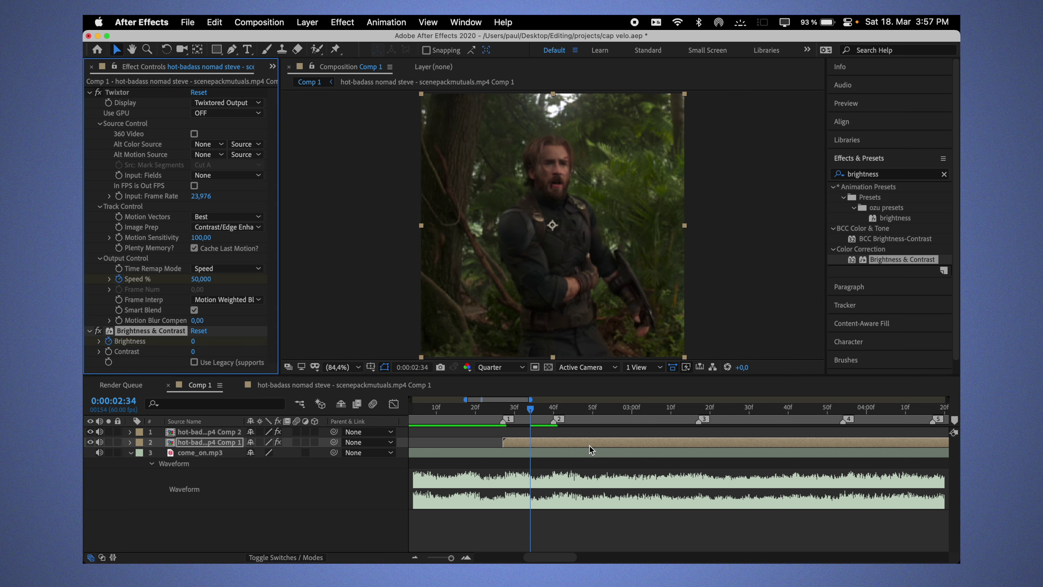
pyautogui.press('u')
pyautogui.click(553, 414)
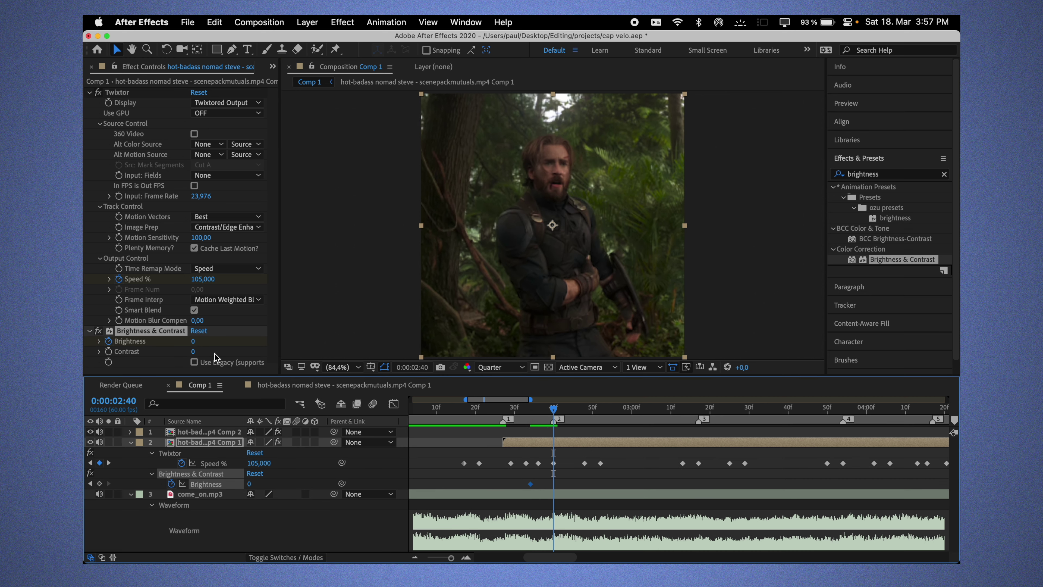
# - Key a Brightness flash on the jungle-shot layer: 60, then back to 0 at 0:00:03:03
pyautogui.click(193, 341)
pyautogui.write('60')
pyautogui.press('Return')
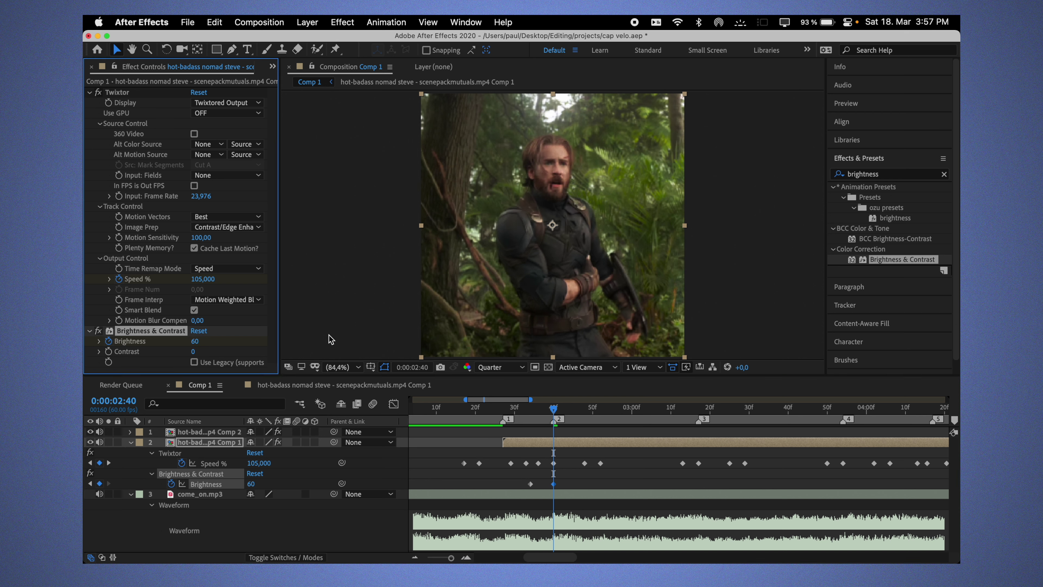
pyautogui.click(643, 413)
pyautogui.click(193, 341)
pyautogui.write('0')
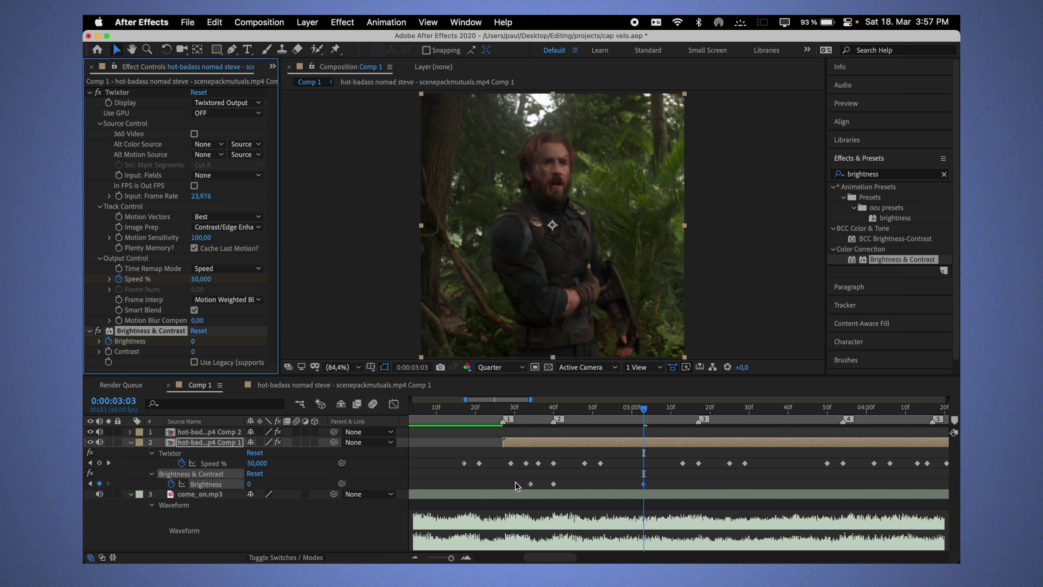
# - Select the Brightness flash keyframes and apply easing to them
pyautogui.moveTo(517, 485); pyautogui.dragTo(646, 490)
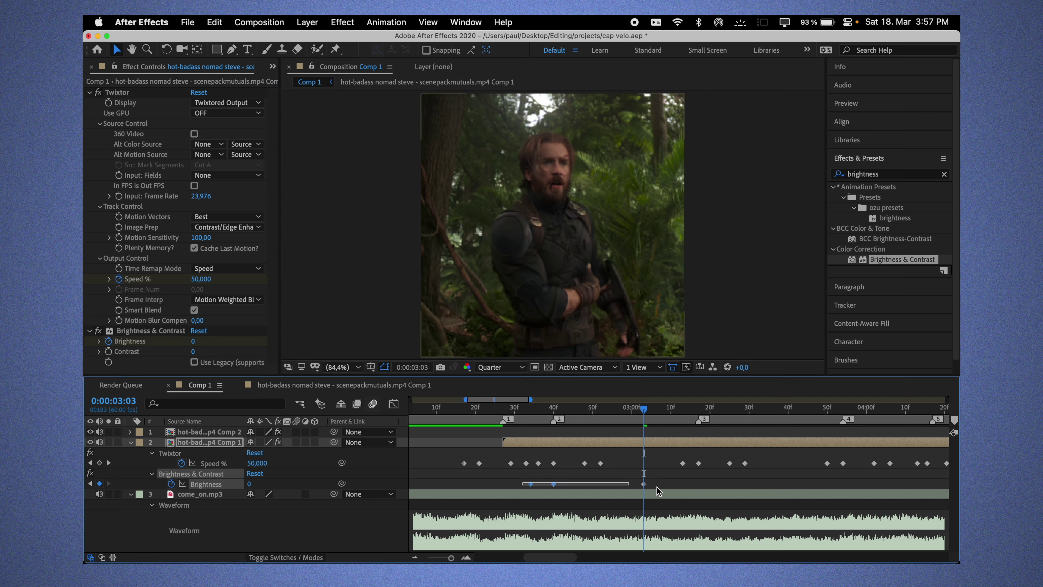
pyautogui.click(695, 411)
pyautogui.moveTo(663, 480); pyautogui.dragTo(527, 489)
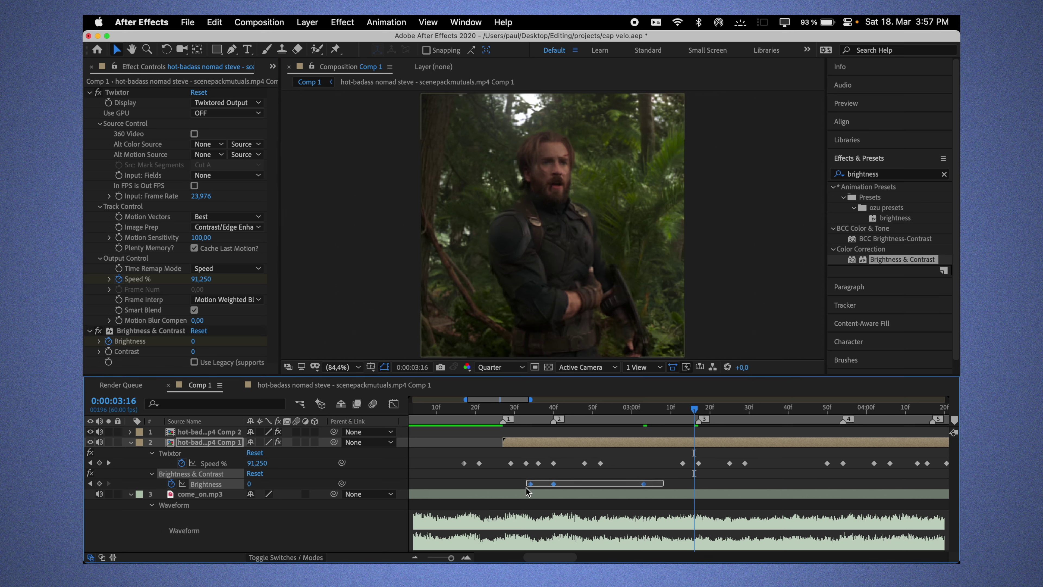
pyautogui.rightClick(554, 484)
pyautogui.moveTo(608, 550)
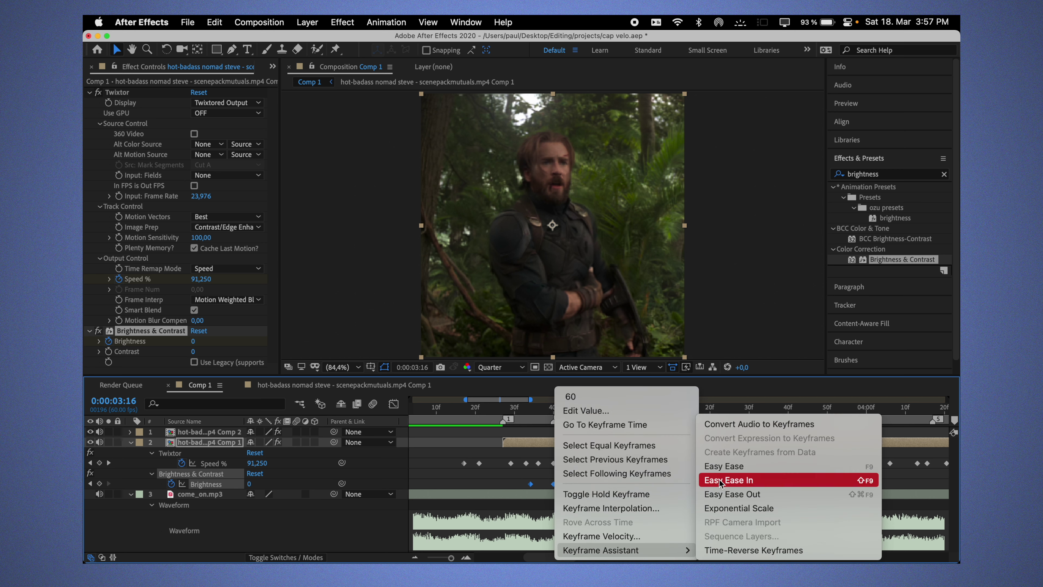
pyautogui.click(724, 465)
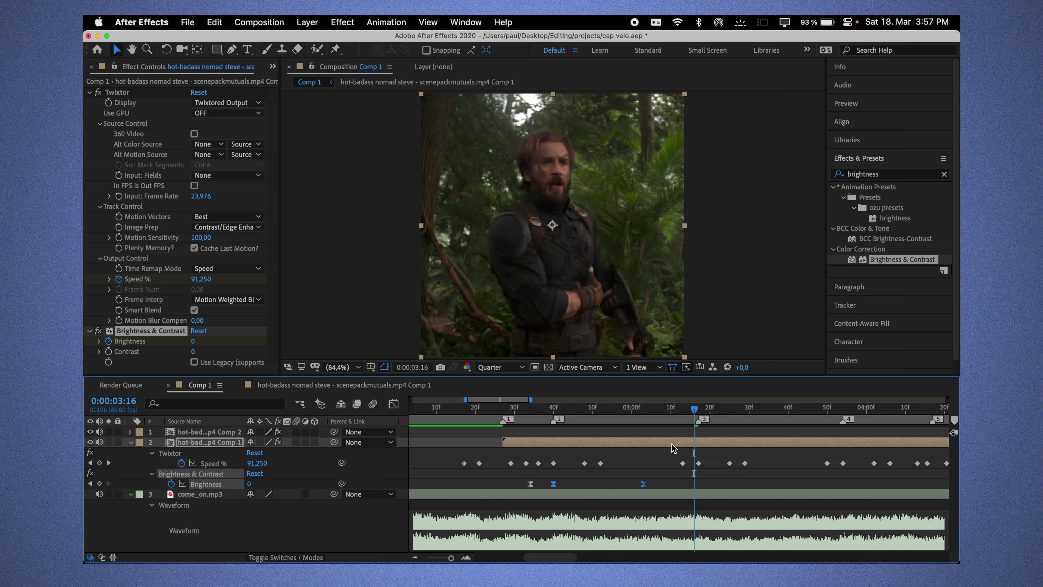
# - Paste the brightness flash at 0:00:03:17 and at beat markers 4 and 5
pyautogui.click(698, 410)
pyautogui.press('super+v')
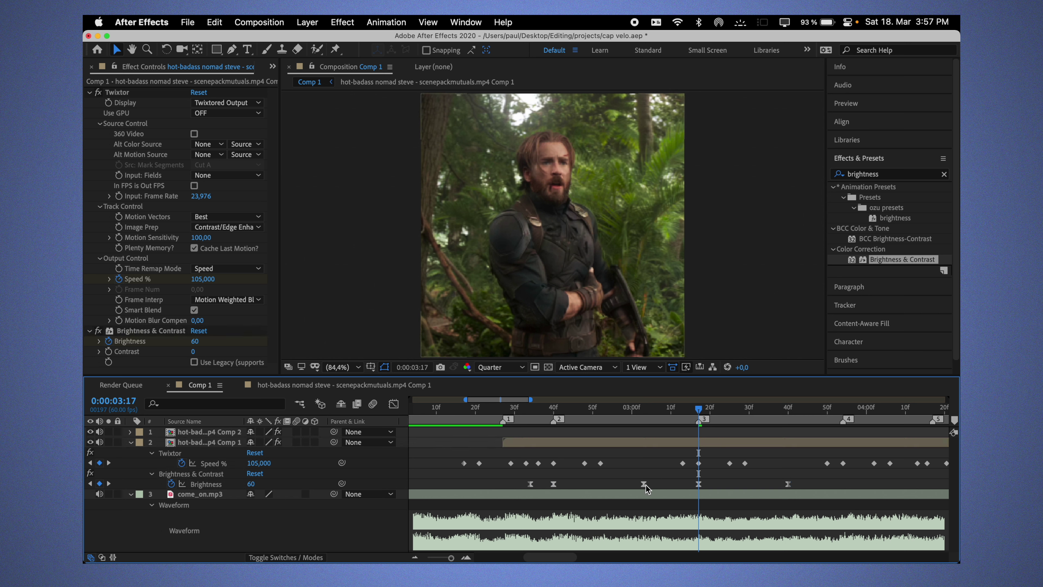
pyautogui.press('4')
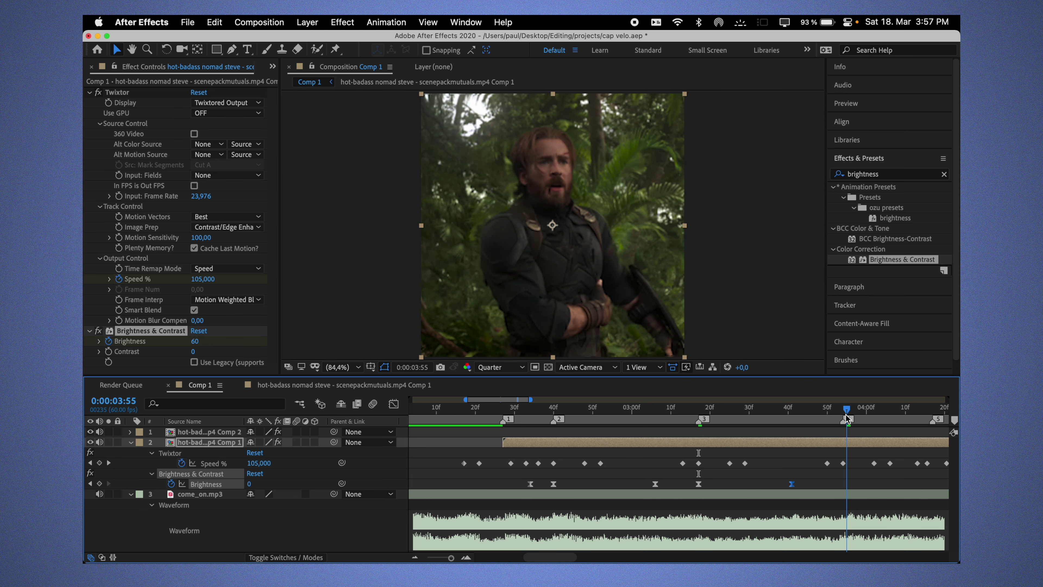
pyautogui.press('super+v')
pyautogui.moveTo(791, 483); pyautogui.dragTo(804, 484)
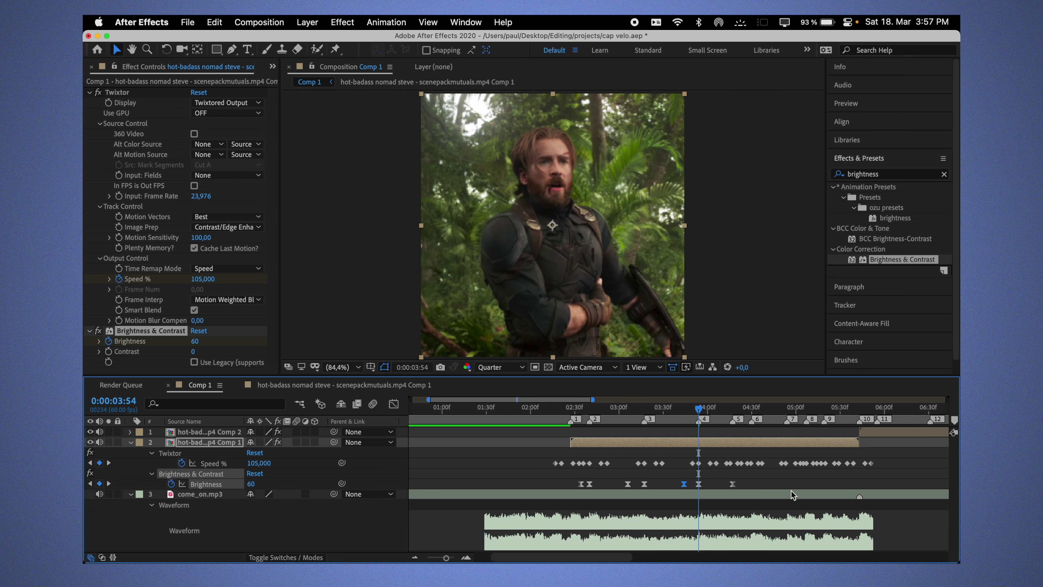
pyautogui.hscroll(5, 648, 487)
pyautogui.scroll(1, 640, 488)
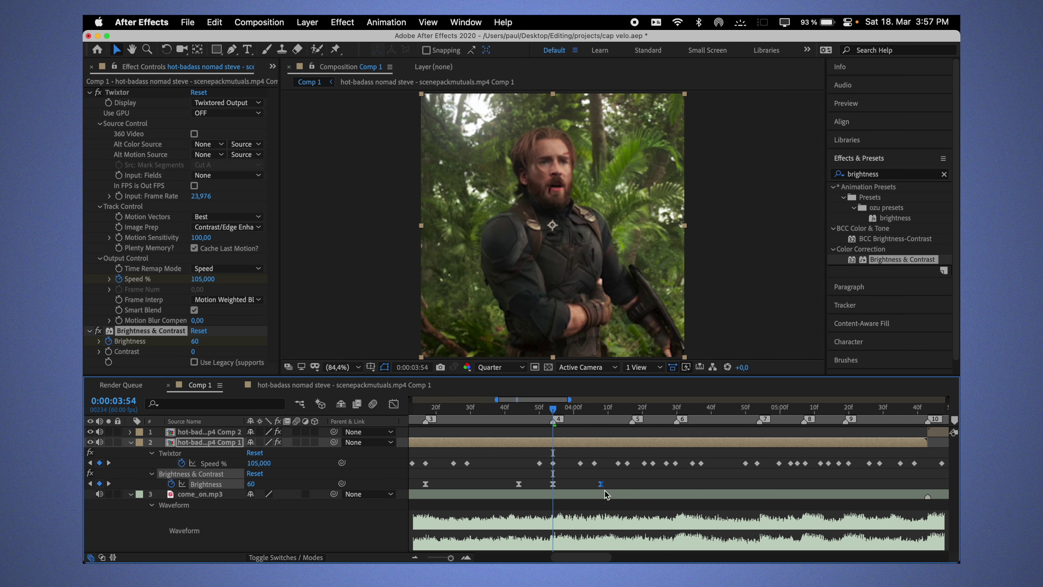
pyautogui.click(632, 411)
pyautogui.press('super+v')
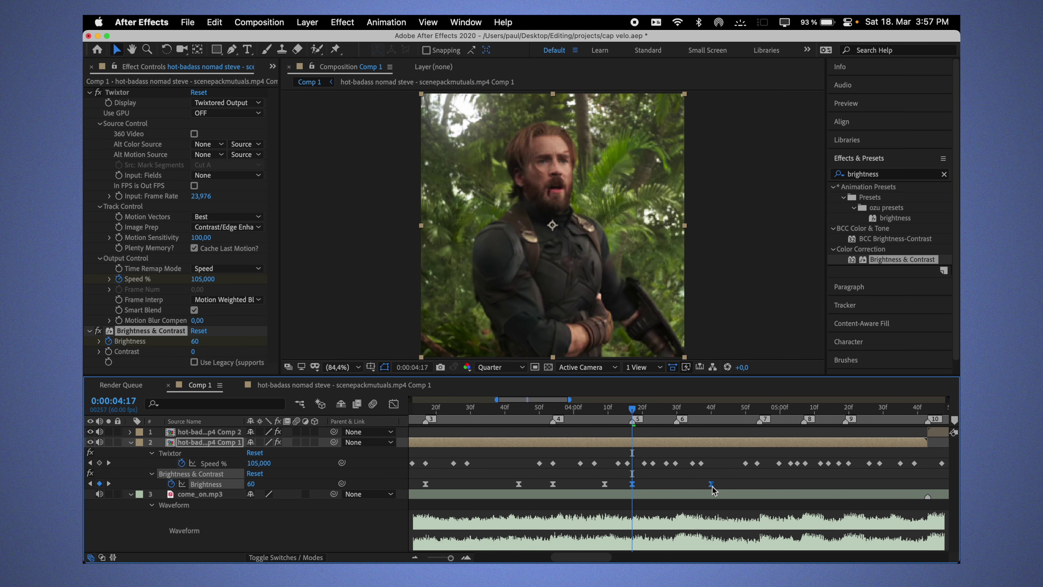
# - Paste the flash at beat markers 6 through 9, shortening the marker 7 flash
pyautogui.click(676, 410)
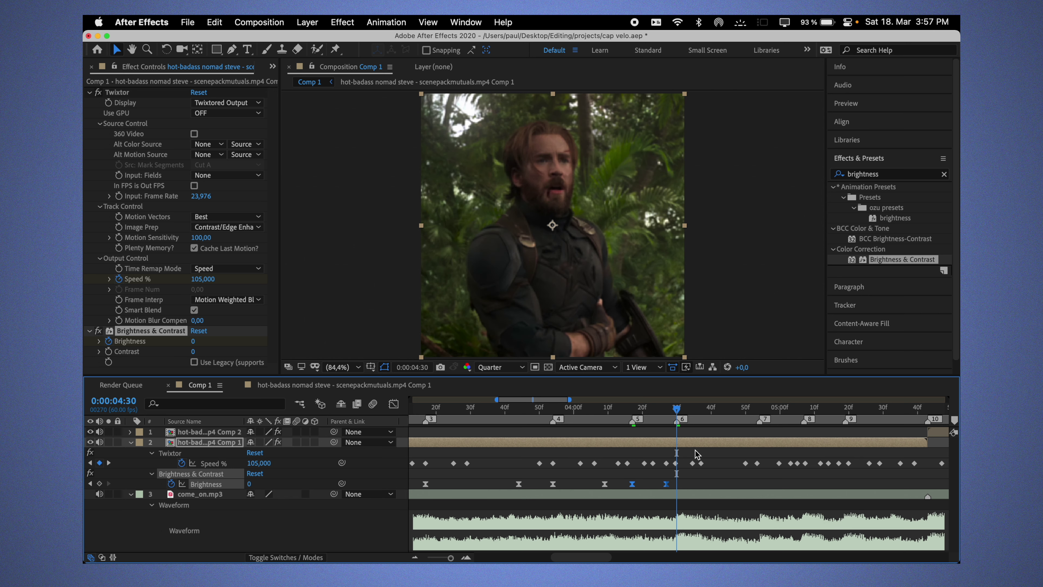
pyautogui.press('super+v')
pyautogui.click(751, 416)
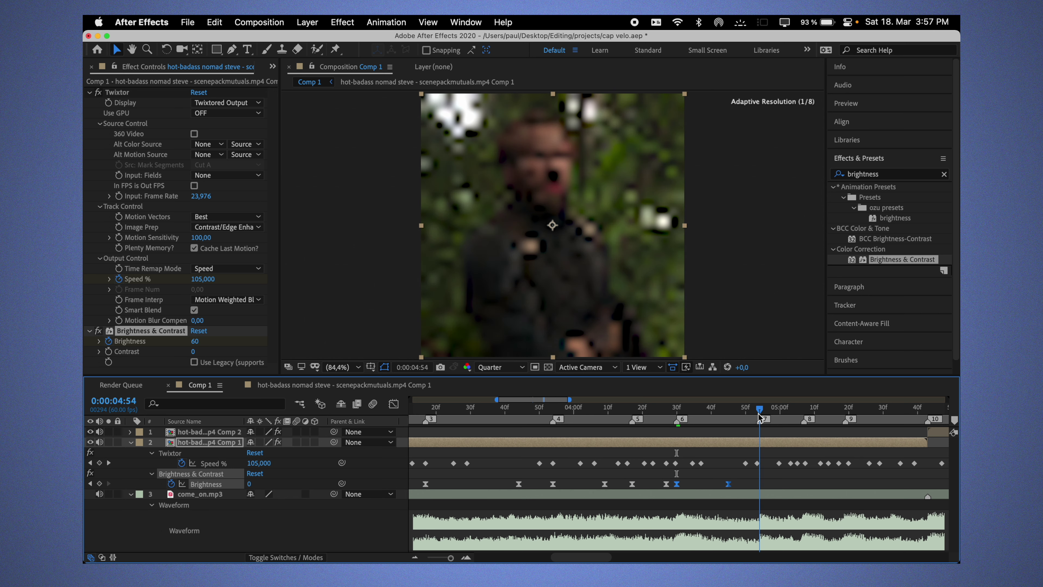
pyautogui.press('super+v')
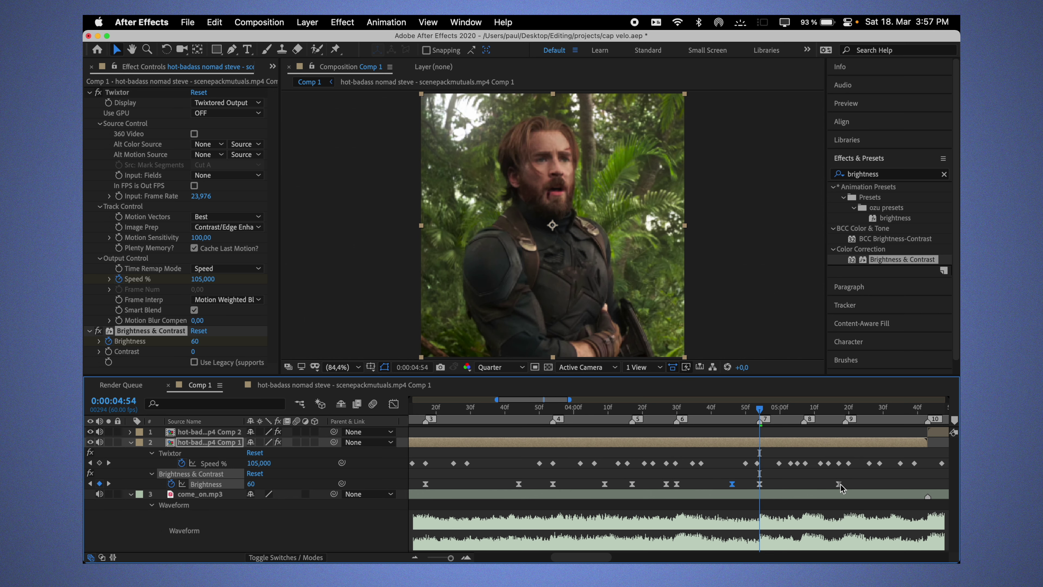
pyautogui.moveTo(838, 484); pyautogui.dragTo(791, 484)
pyautogui.click(804, 411)
pyautogui.press('super+v')
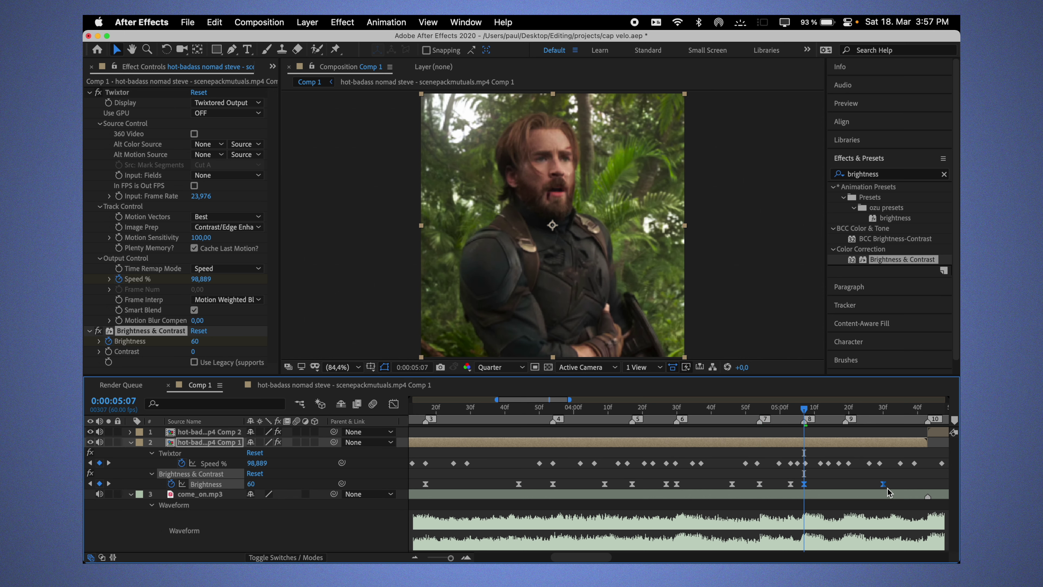
pyautogui.click(845, 413)
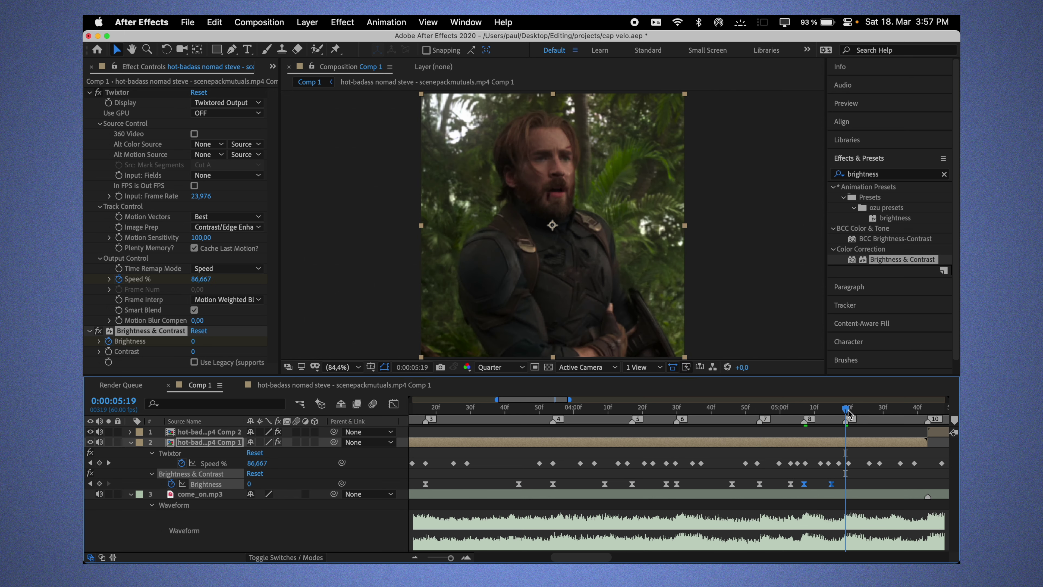
pyautogui.press('super+v')
# - Paste the flash at beat marker 1, zoom the timeline out and deselect the layer
pyautogui.scroll(5, 618, 496)
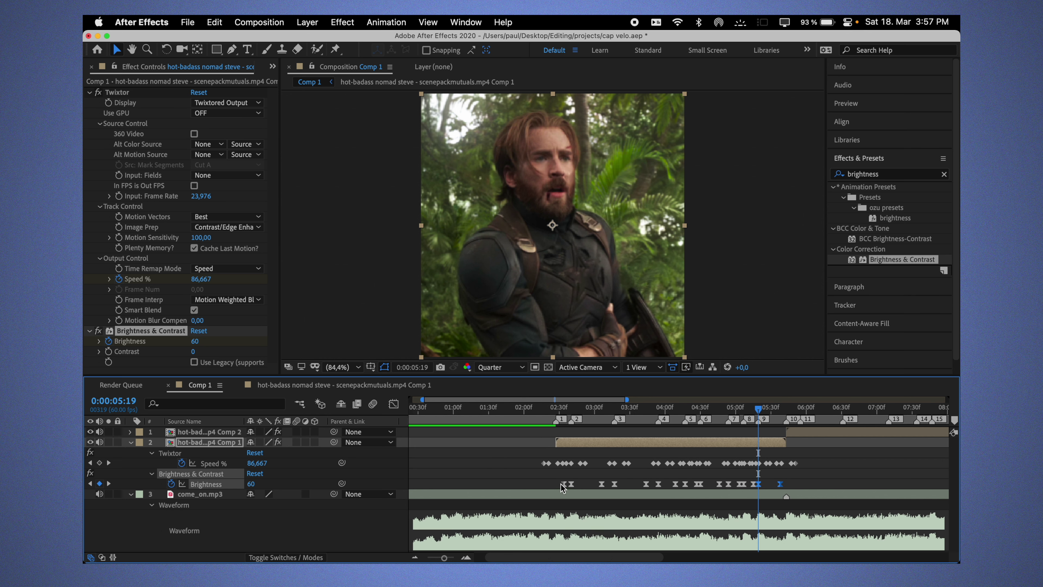
pyautogui.click(640, 420)
pyautogui.press('super+v')
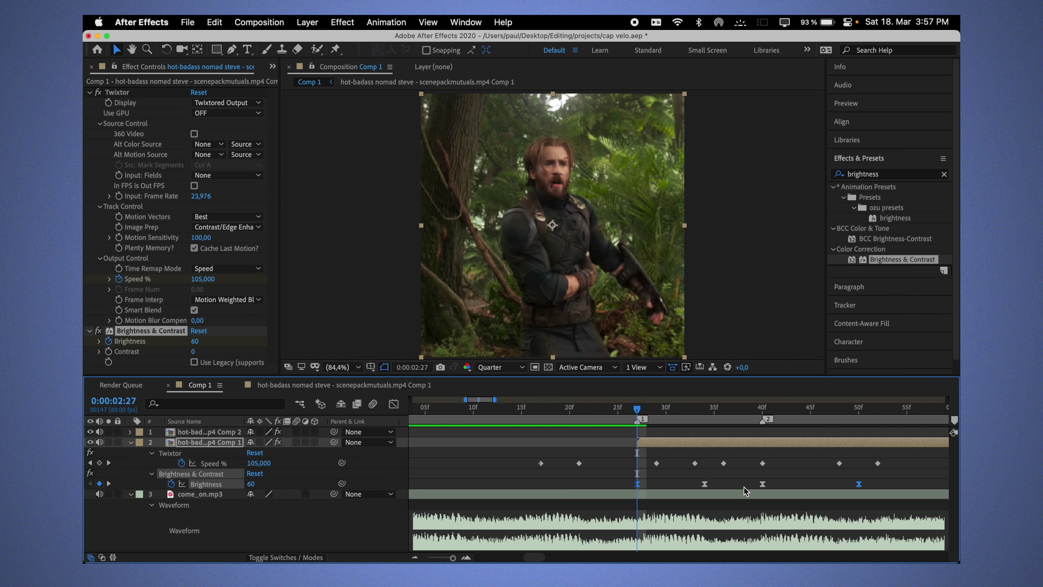
pyautogui.click(860, 485)
pyautogui.press('-')
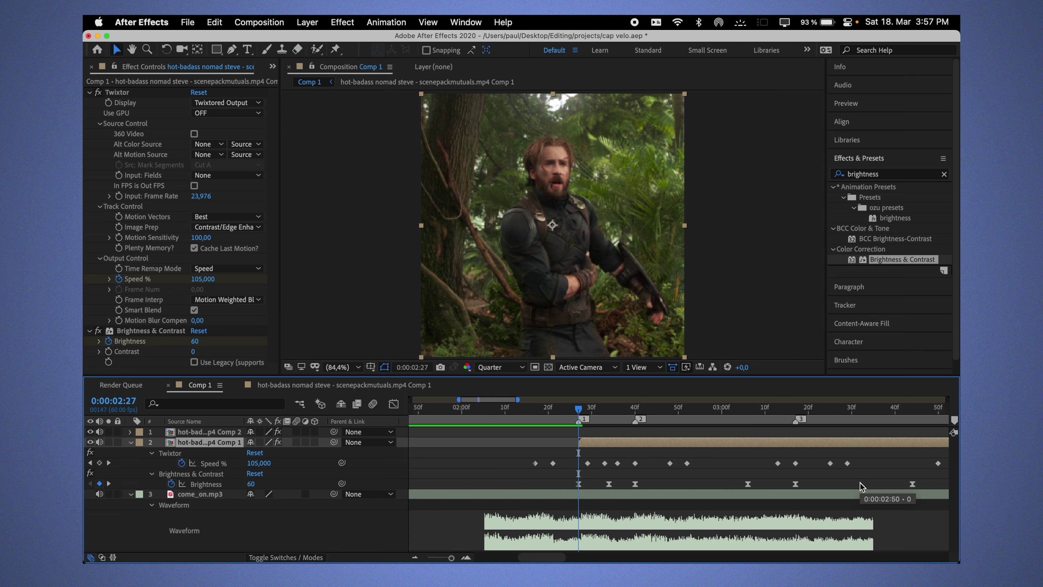
pyautogui.press('-')
pyautogui.click(477, 443)
# - Preview the edit from near the start, stopping at beat marker 10
pyautogui.press('u')
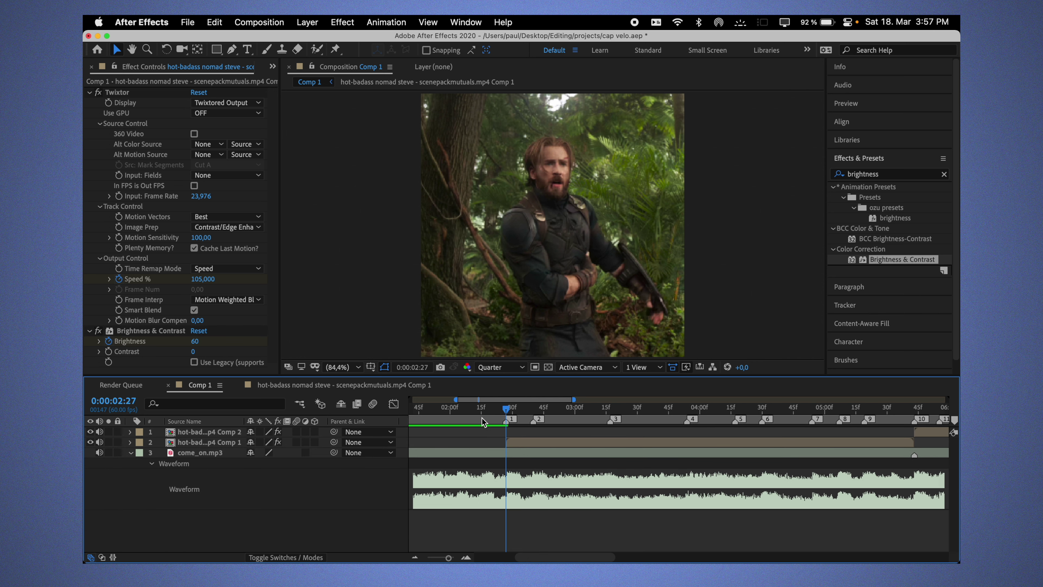
pyautogui.click(458, 418)
pyautogui.press('super+s')
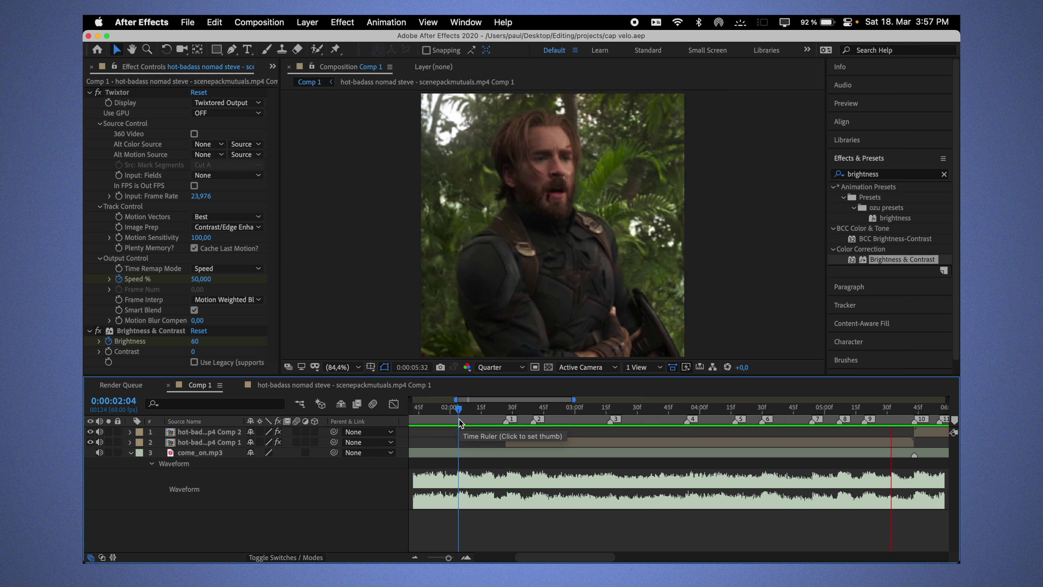
pyautogui.click(619, 408)
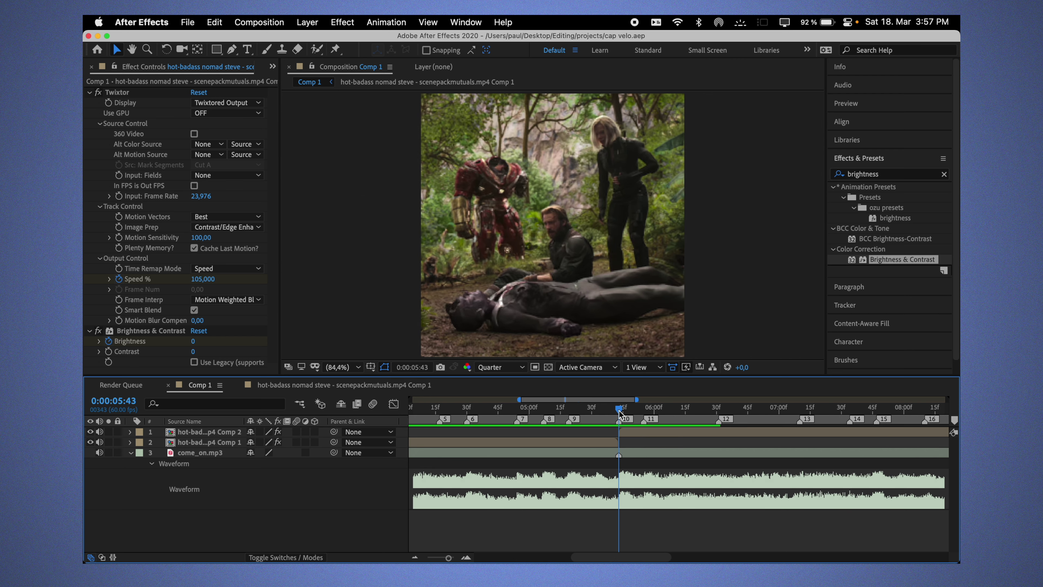
# - Apply Brightness & Contrast to the top video layer, undoing its stray Brightness keyframe
pyautogui.click(654, 432)
pyautogui.moveTo(892, 261); pyautogui.dragTo(659, 430)
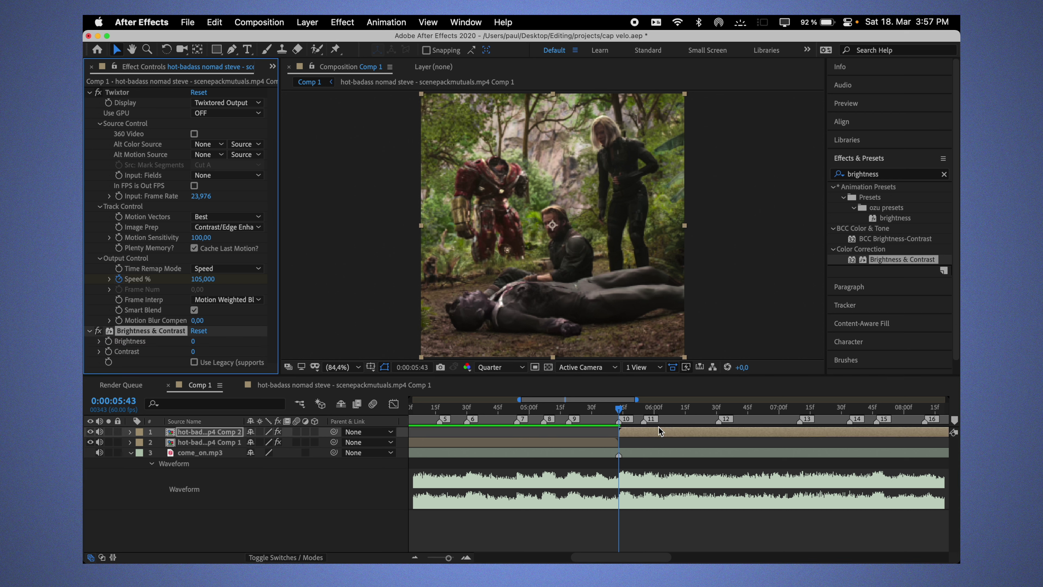
pyautogui.click(656, 434)
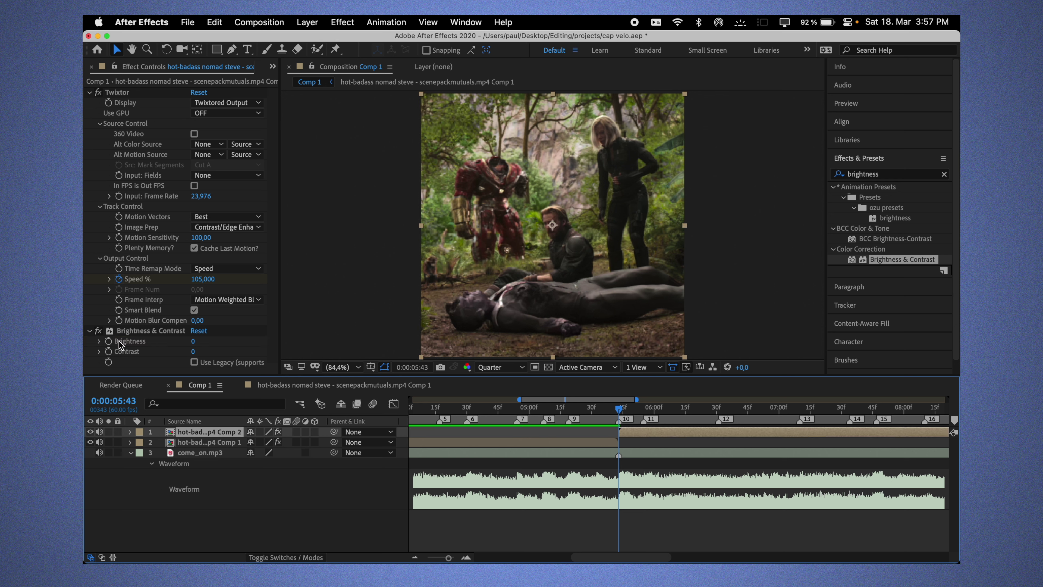
pyautogui.click(108, 341)
pyautogui.press('u')
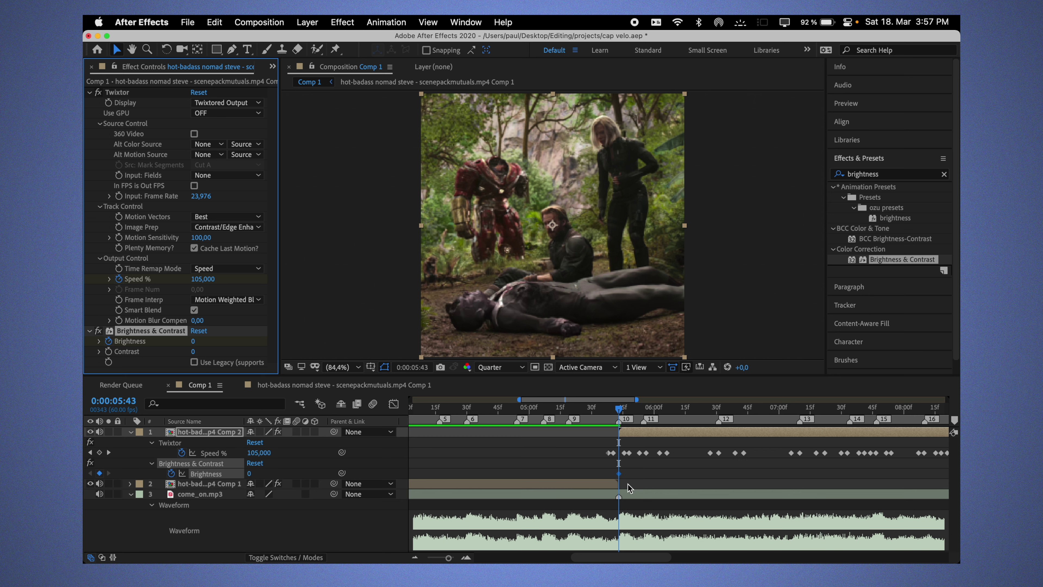
pyautogui.press('super+z')
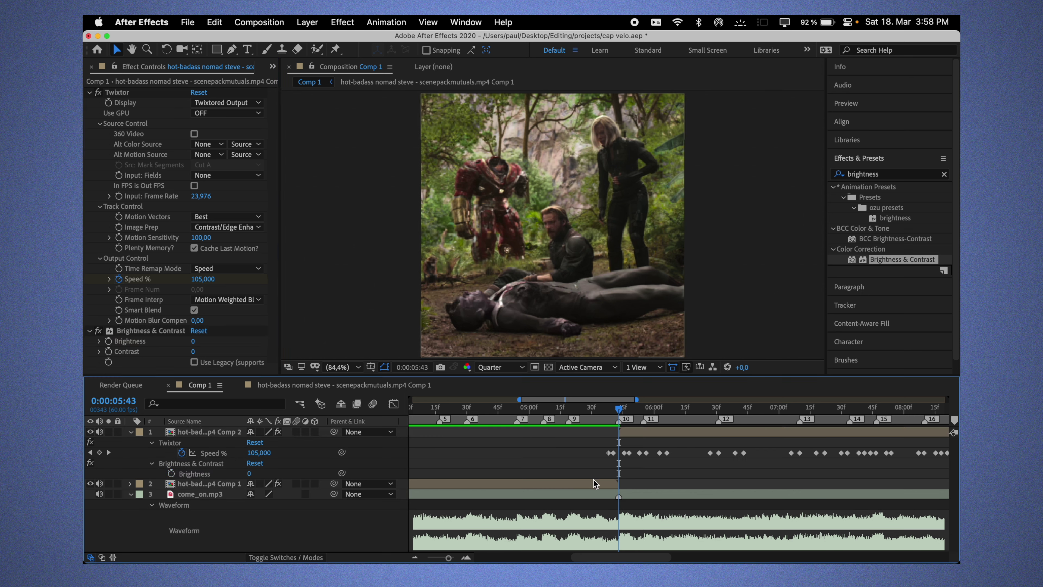
# - Copy a flash keyframe pair from the lower layer and paste it onto the top layer at marker 10
pyautogui.click(595, 484)
pyautogui.press('u')
pyautogui.moveTo(628, 517); pyautogui.dragTo(566, 542)
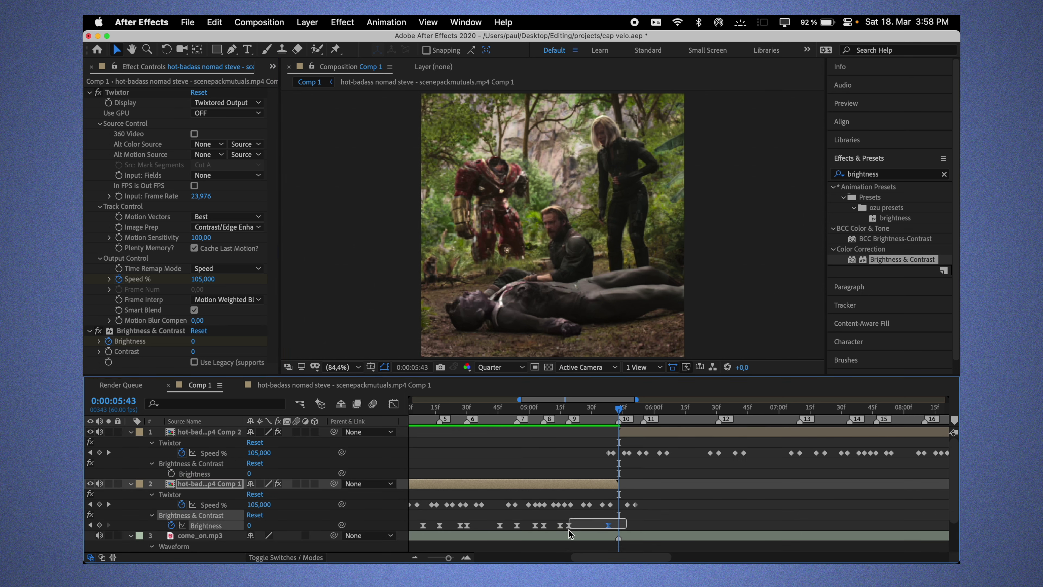
pyautogui.press('super+c')
pyautogui.click(645, 440)
pyautogui.press('super+v')
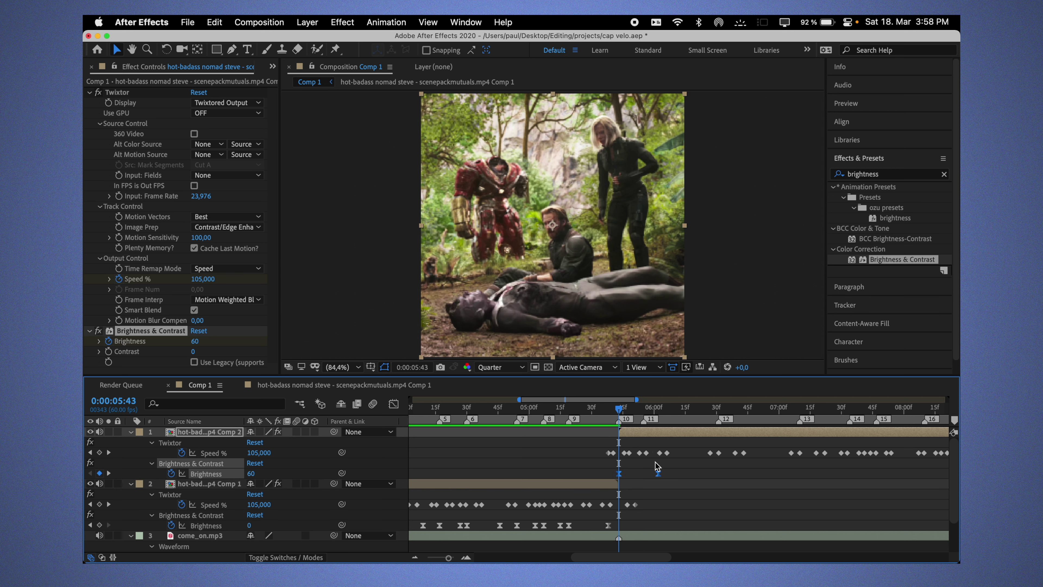
# - Add flashes at beat markers 11 and 12 and fine-tune their keyframe timings
pyautogui.scroll(3, 657, 487)
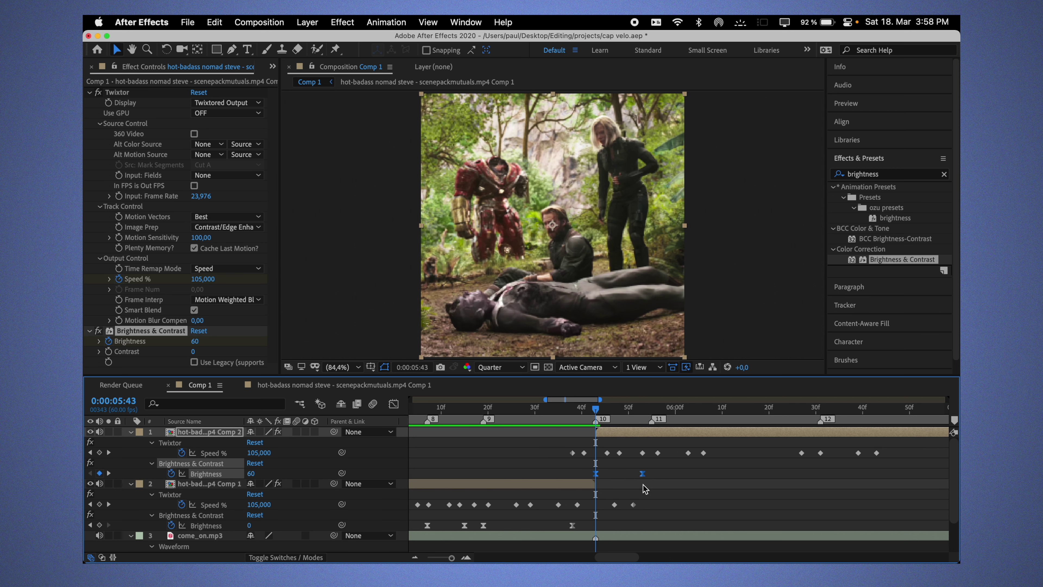
pyautogui.click(653, 411)
pyautogui.press('super+v')
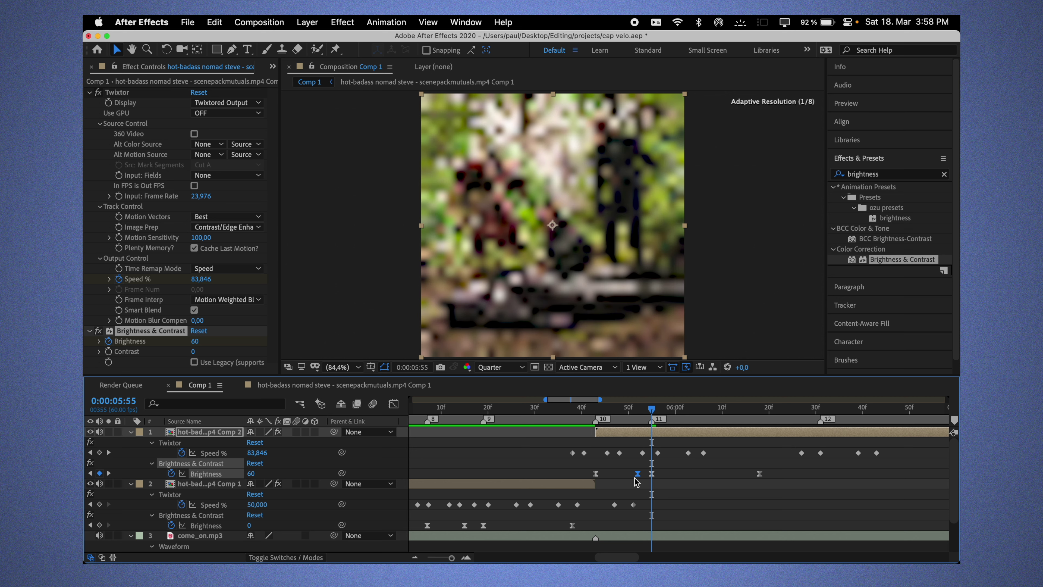
pyautogui.moveTo(759, 473); pyautogui.dragTo(764, 474)
pyautogui.click(815, 416)
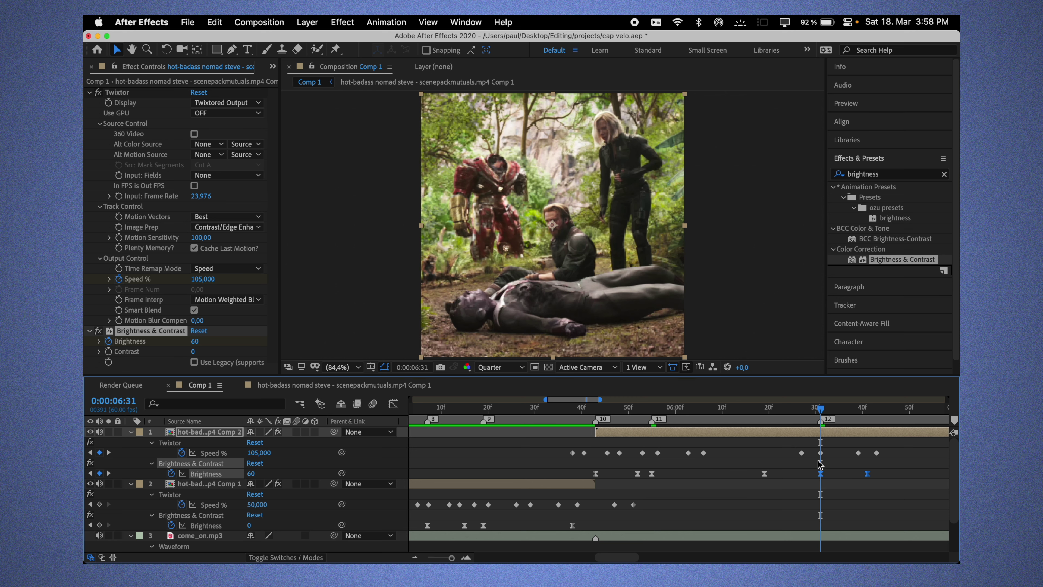
pyautogui.scroll(-3, 804, 485)
pyautogui.moveTo(659, 474); pyautogui.dragTo(696, 473)
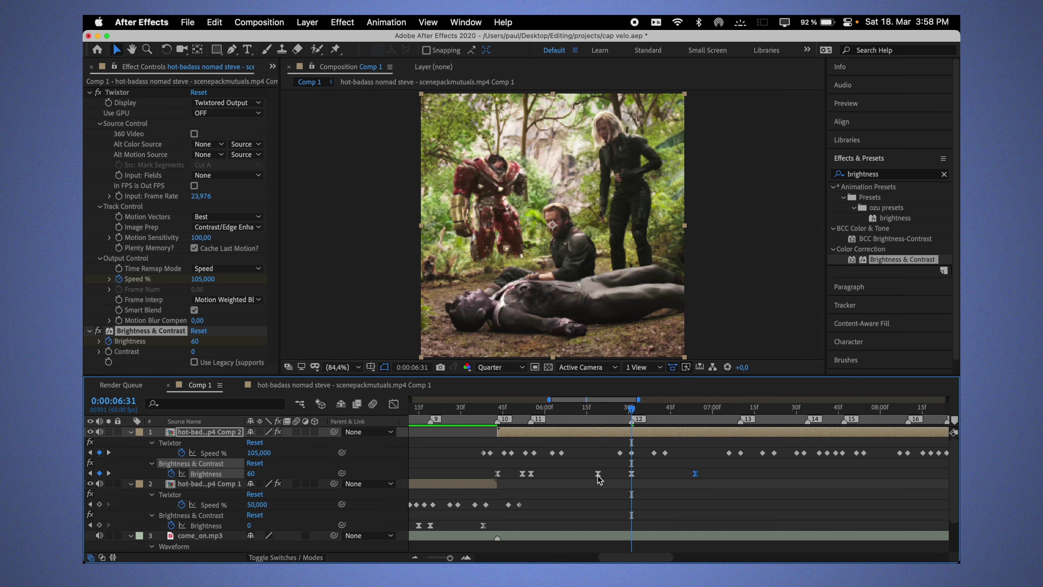
pyautogui.moveTo(598, 473); pyautogui.dragTo(593, 473)
pyautogui.click(612, 421)
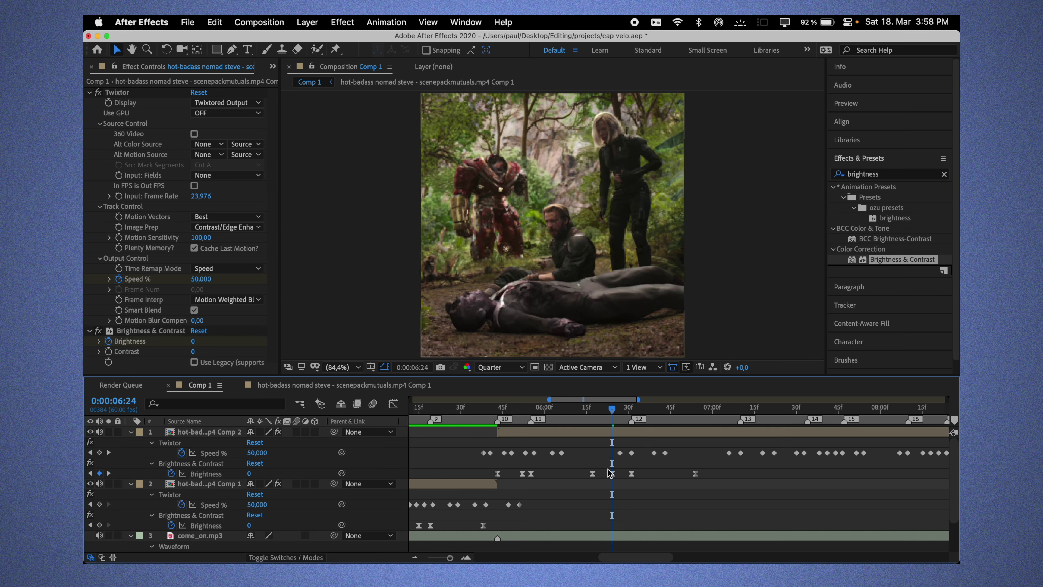
# - Paste a two-keyframe flash at beat marker 13, replacing a mistaken three-keyframe paste
pyautogui.moveTo(607, 467); pyautogui.dragTo(703, 485)
pyautogui.press('super+c')
pyautogui.moveTo(734, 419); pyautogui.dragTo(740, 419)
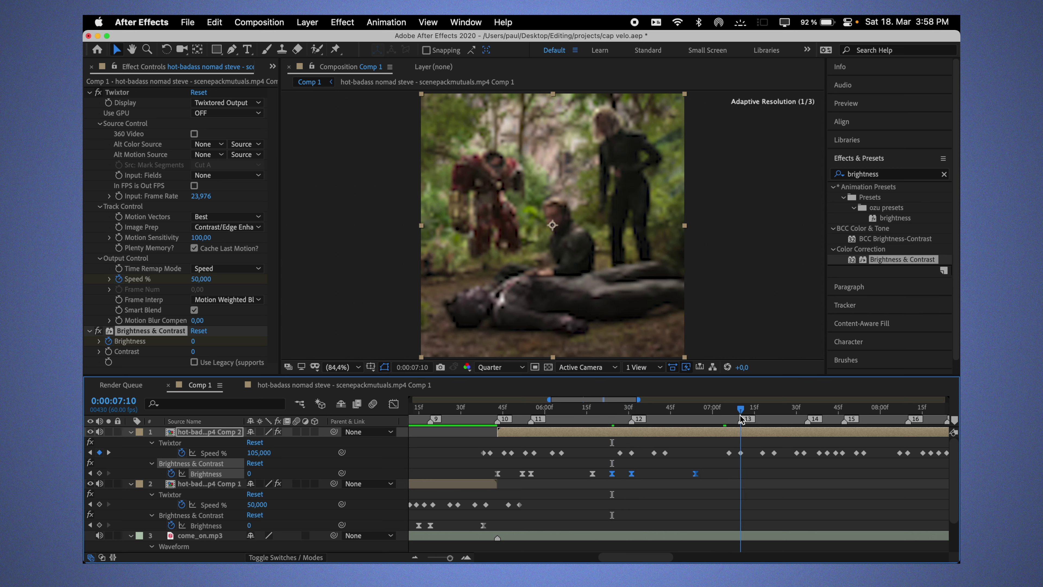
pyautogui.press('super+v')
pyautogui.press('Delete')
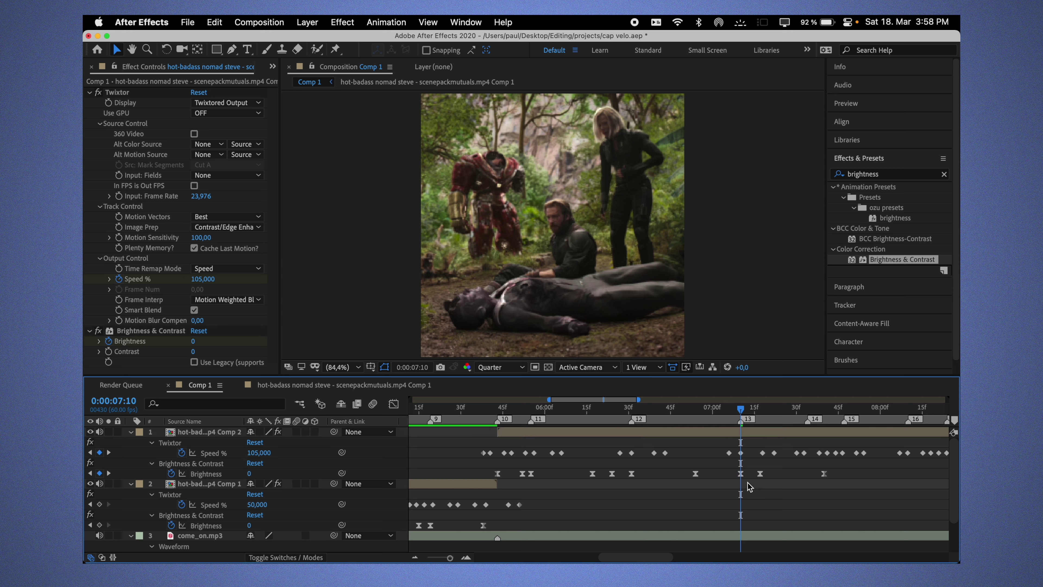
pyautogui.moveTo(704, 470); pyautogui.dragTo(623, 486)
pyautogui.press('super+c')
pyautogui.press('super+v')
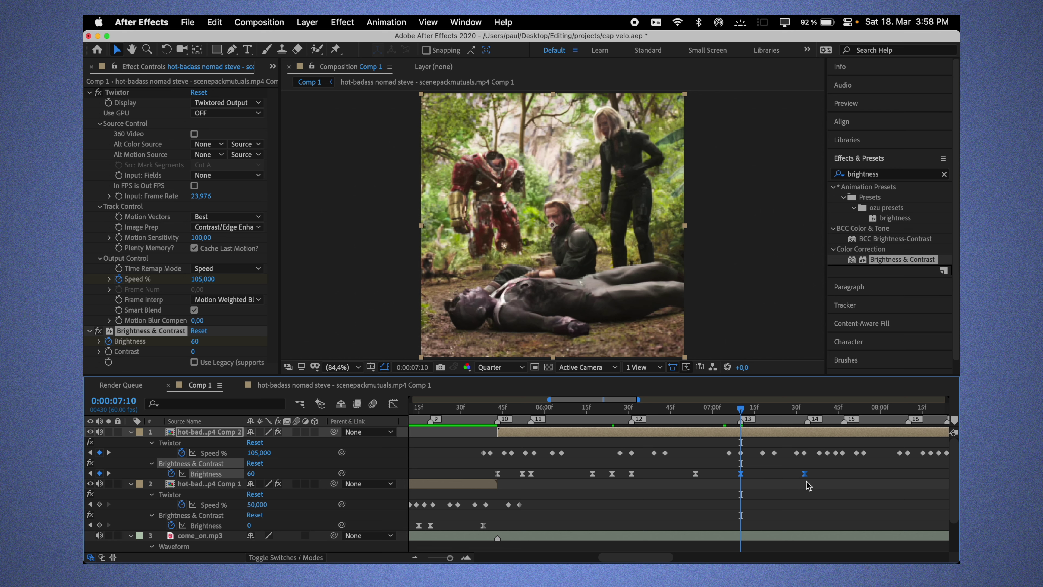
# - Paste the brightness flash at beat markers 14 and 15
pyautogui.moveTo(795, 411); pyautogui.dragTo(807, 411)
pyautogui.press('super+v')
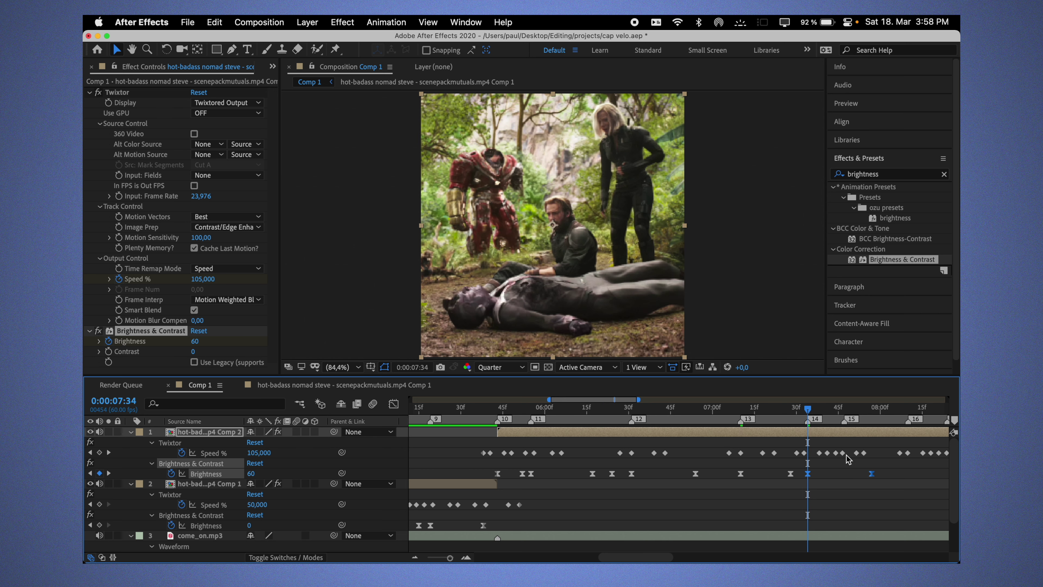
pyautogui.click(844, 408)
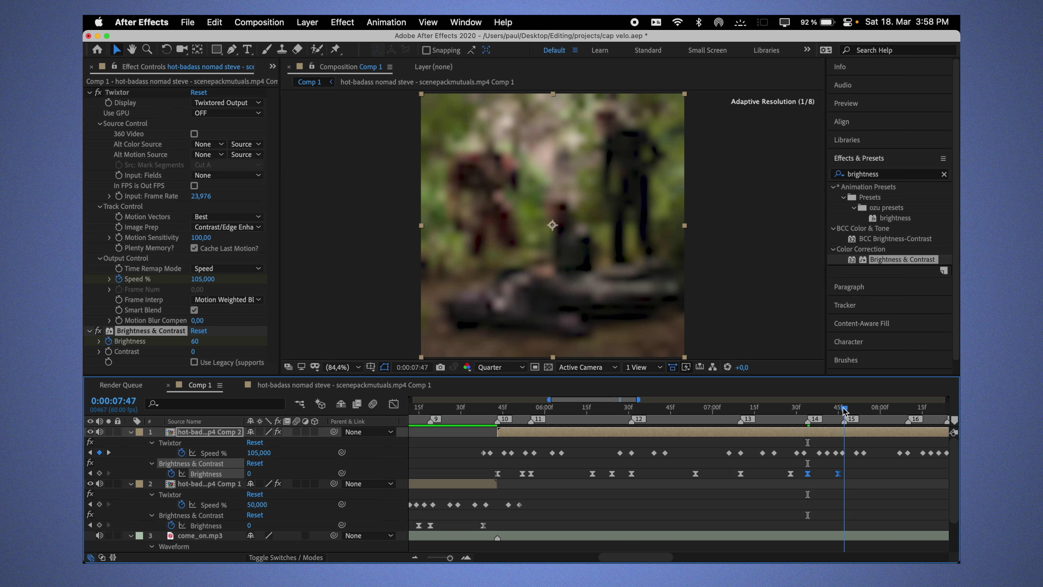
pyautogui.press('super+v')
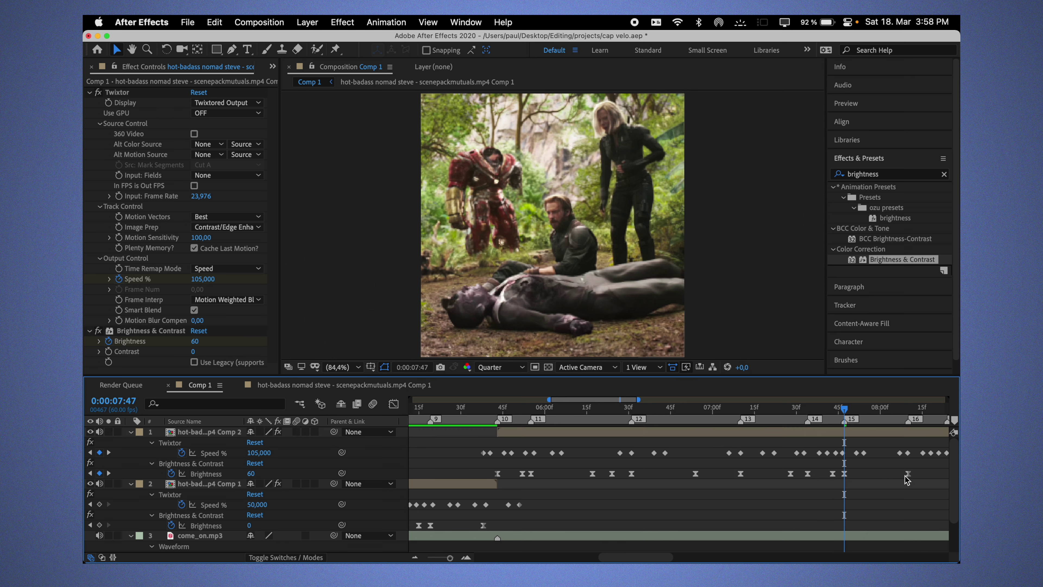
pyautogui.click(908, 473)
# - Paste flashes at 8:10 and beat marker 17, adjusting nearby flash timings
pyautogui.press('-')
pyautogui.press('-')
pyautogui.press('=')
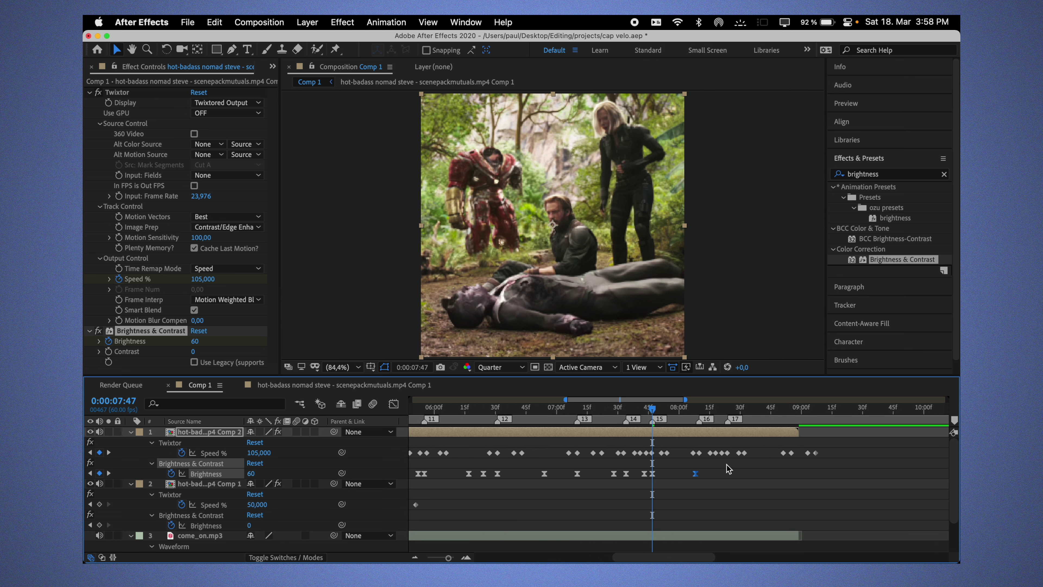
pyautogui.press('=')
pyautogui.press('k')
pyautogui.press('super+v')
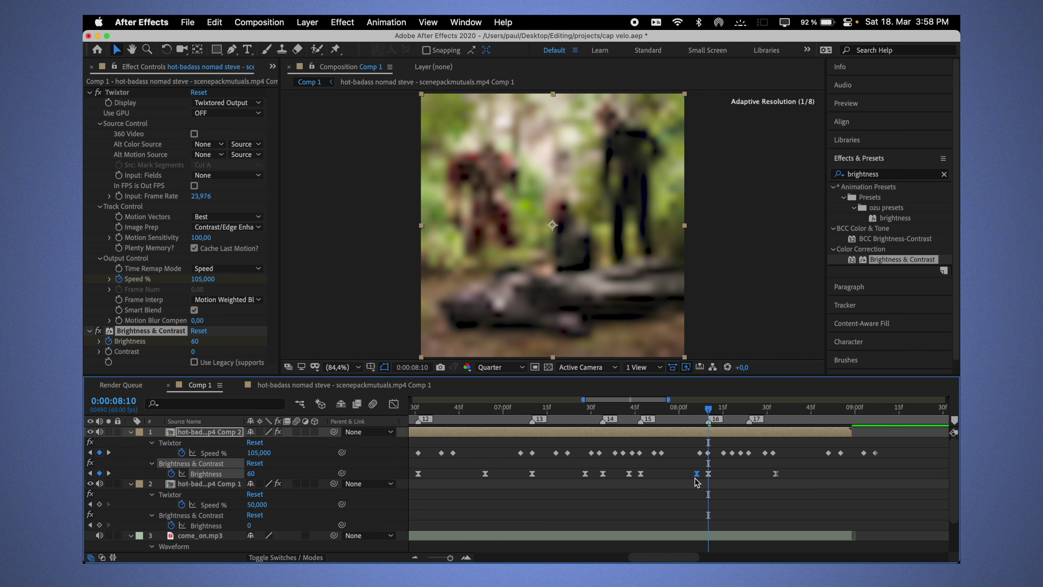
pyautogui.moveTo(700, 490); pyautogui.dragTo(689, 489)
pyautogui.moveTo(776, 489); pyautogui.dragTo(736, 488)
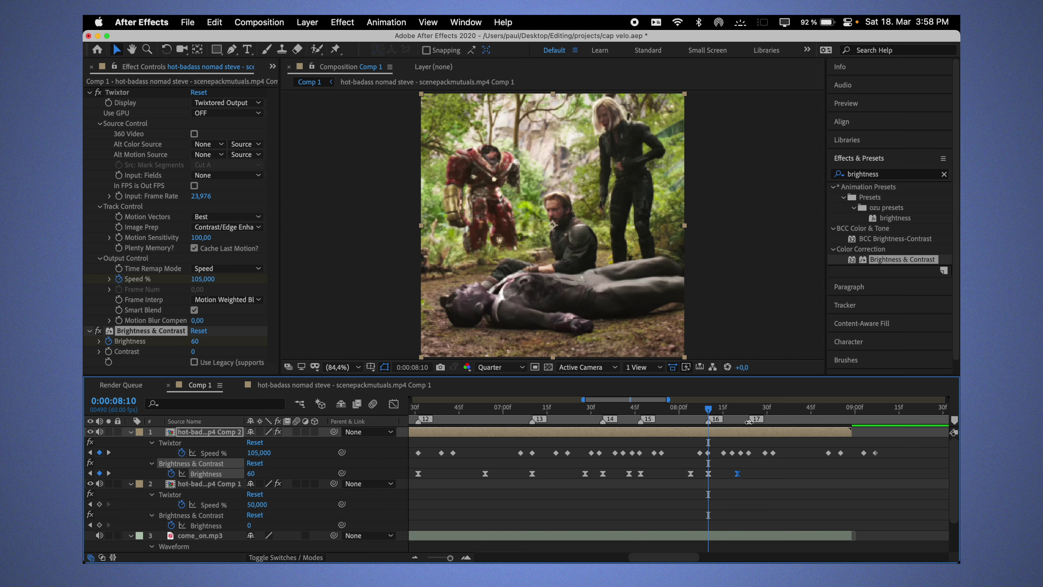
pyautogui.press('k')
pyautogui.press('super+v')
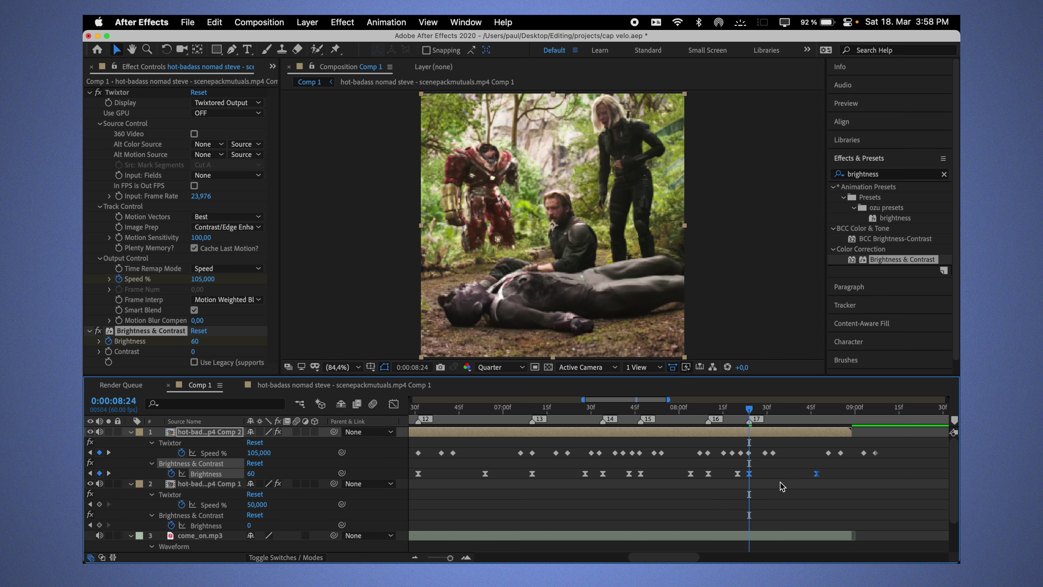
# - Collapse the layer properties, zoom out to the whole edit and save the project
pyautogui.press('-')
pyautogui.press('u')
pyautogui.press('super+s')
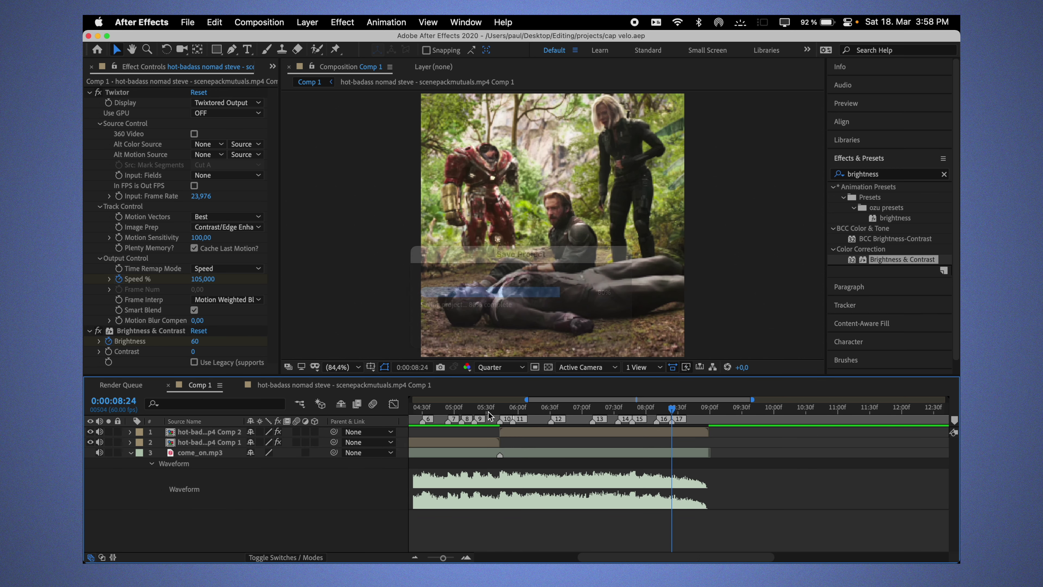
# - Move the playhead exactly onto the 2:27 cut
pyautogui.moveTo(489, 411); pyautogui.dragTo(463, 411)
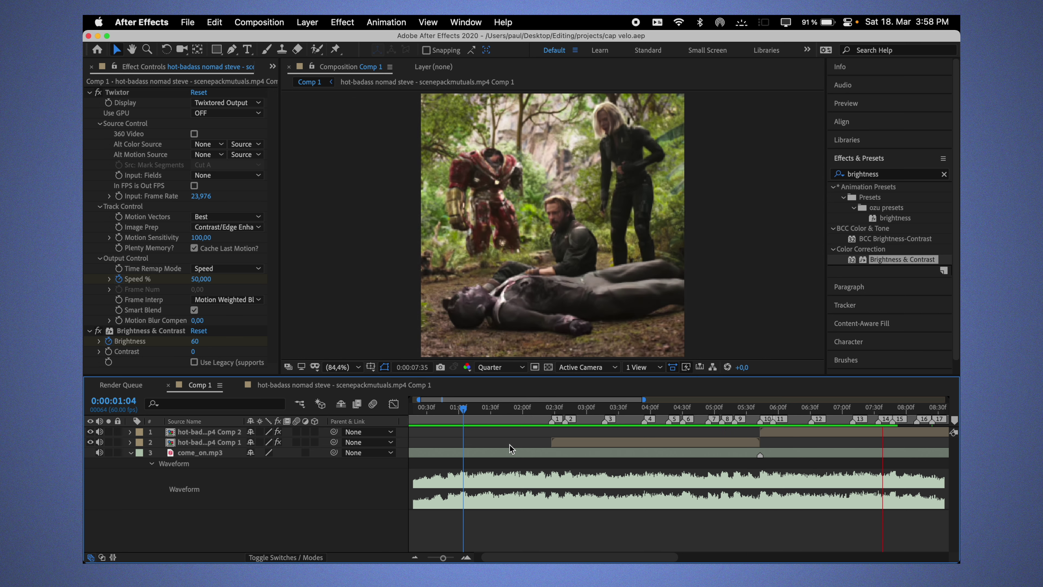
pyautogui.hscroll(3, 730, 472)
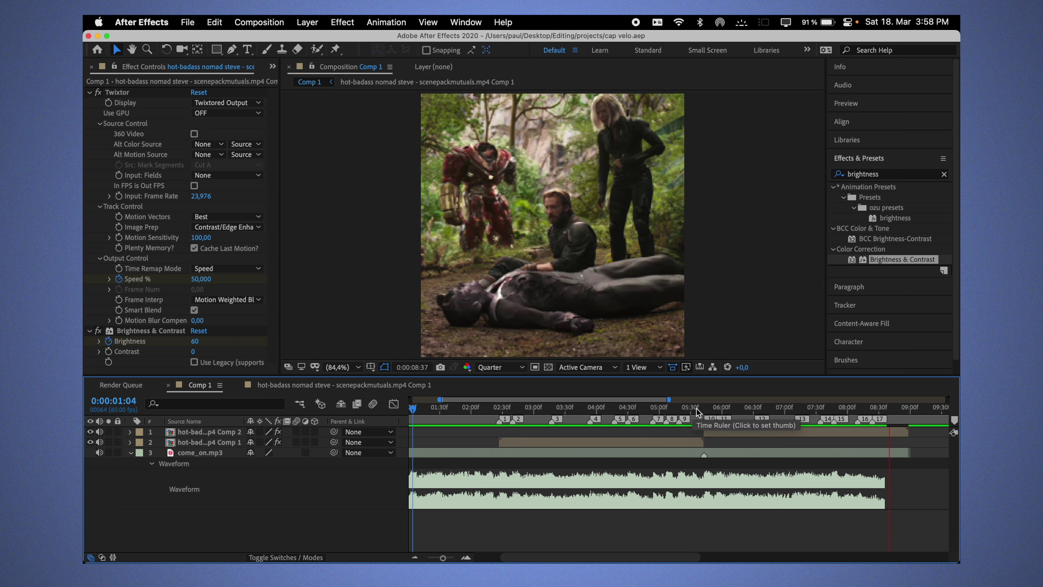
pyautogui.click(697, 409)
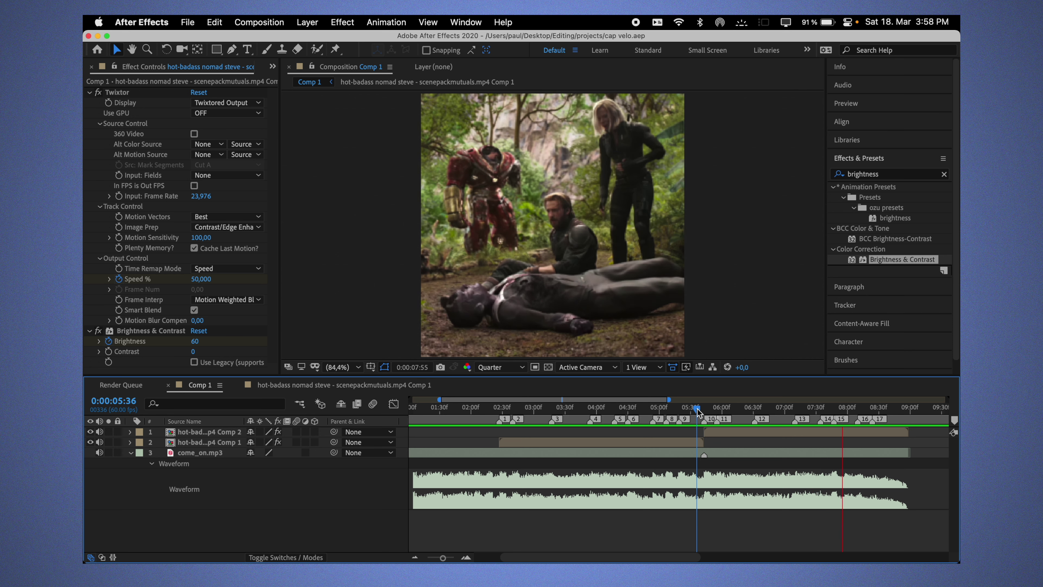
pyautogui.click(503, 409)
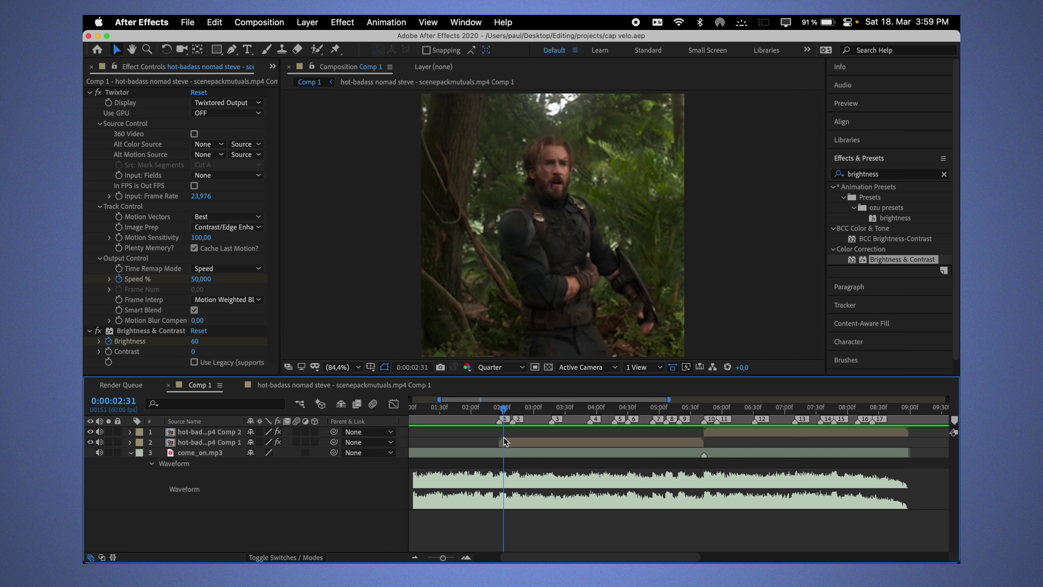
pyautogui.scroll(5, 520, 454)
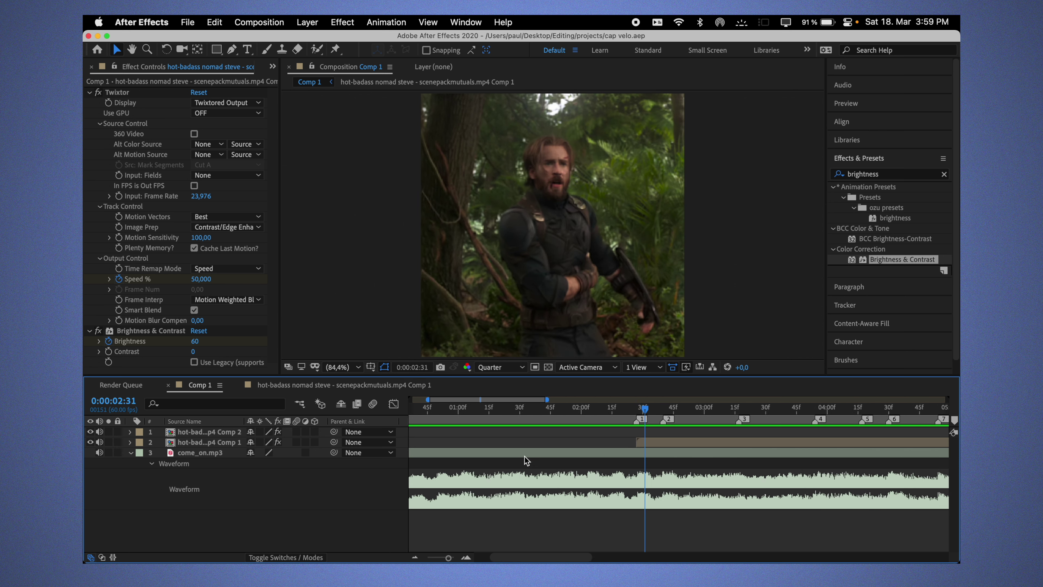
pyautogui.moveTo(537, 421); pyautogui.dragTo(528, 420)
# - Pre-compose the layer 2 clip into Comp 3 and duplicate it
pyautogui.click(551, 442)
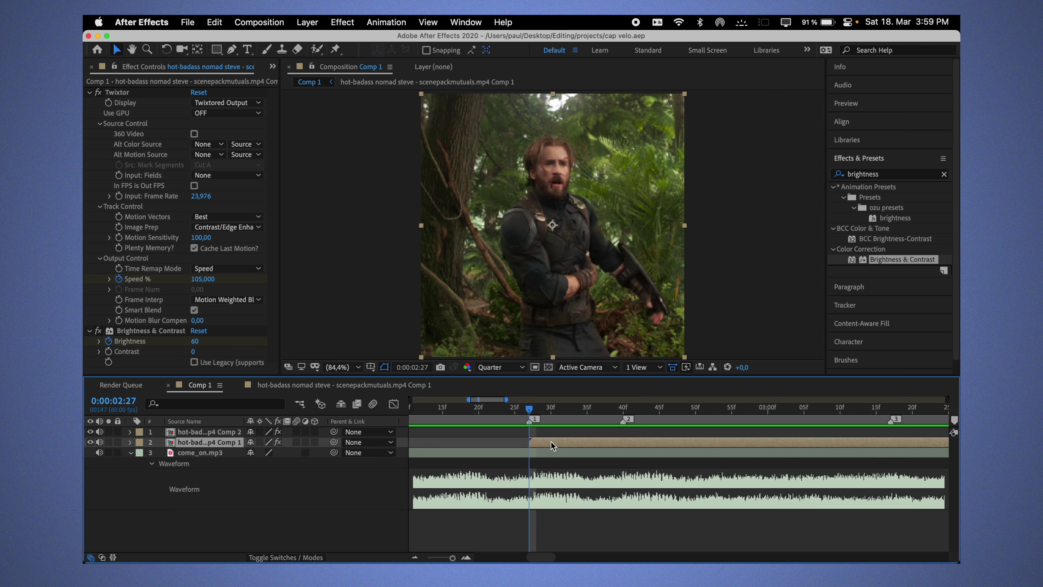
pyautogui.press('super+shift+c')
pyautogui.press('Return')
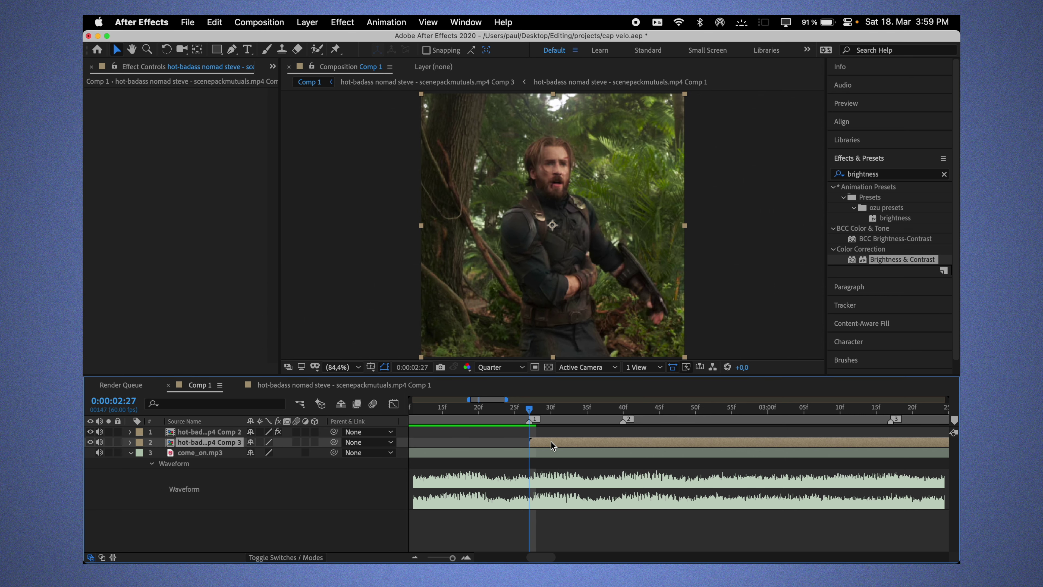
pyautogui.press('super+d')
# - Apply the mm ghost effect preset to the duplicate and preview its Scale and Opacity keyframes
pyautogui.doubleClick(882, 174)
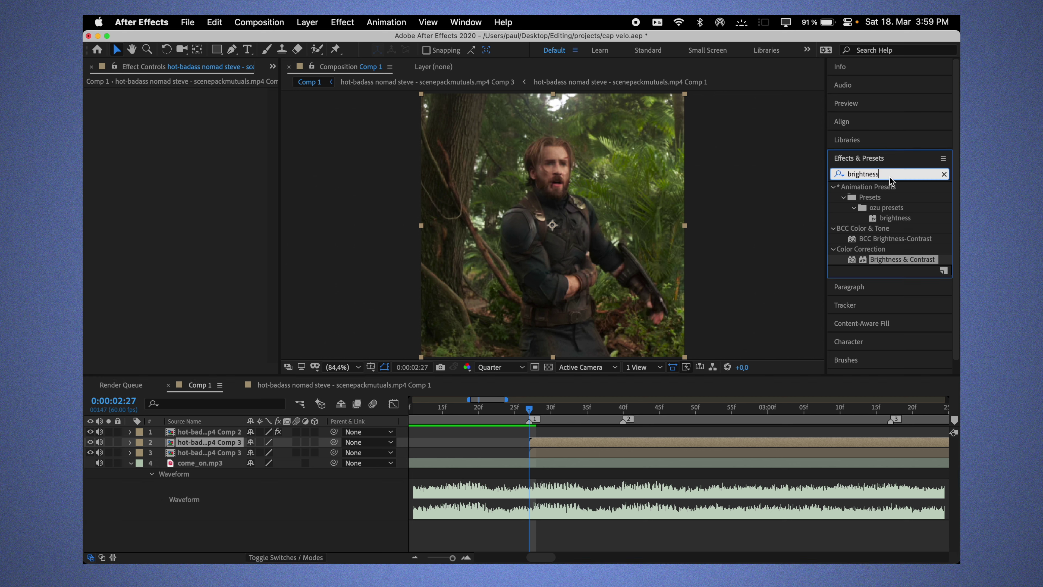
pyautogui.write('ghot')
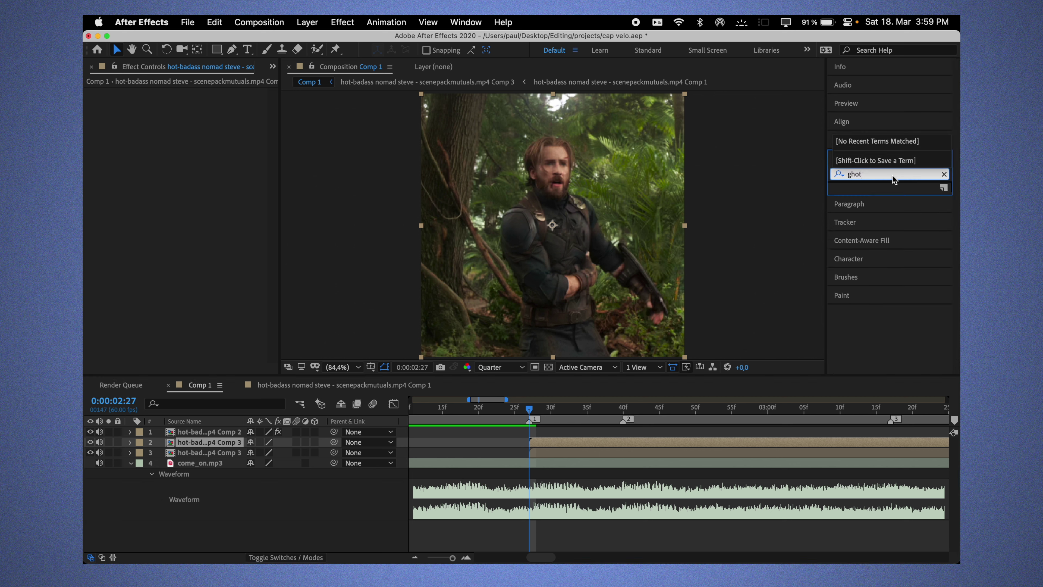
pyautogui.press('BackSpace')
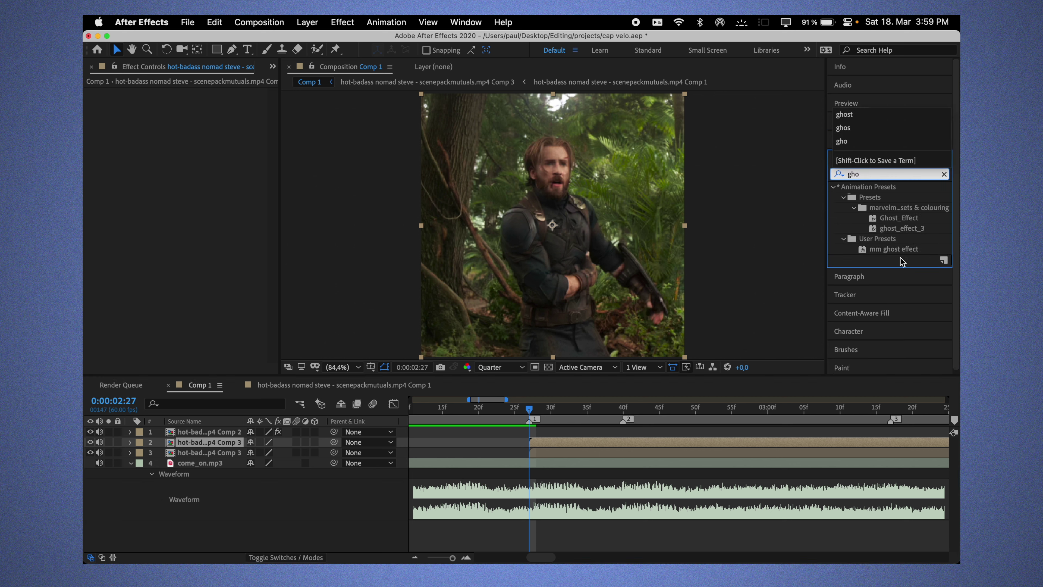
pyautogui.click(895, 249)
pyautogui.press('-')
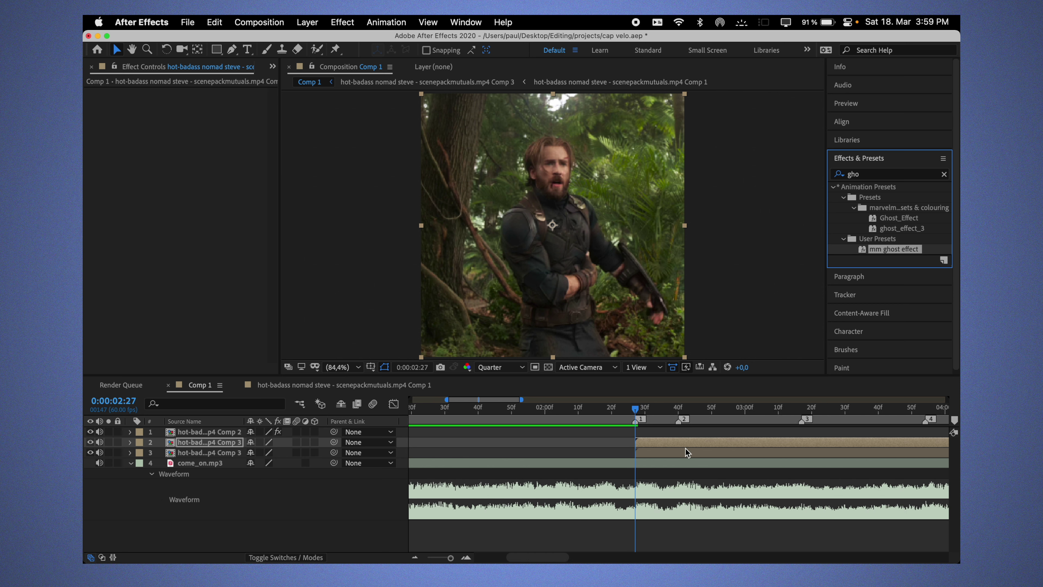
pyautogui.press('u')
pyautogui.press('=')
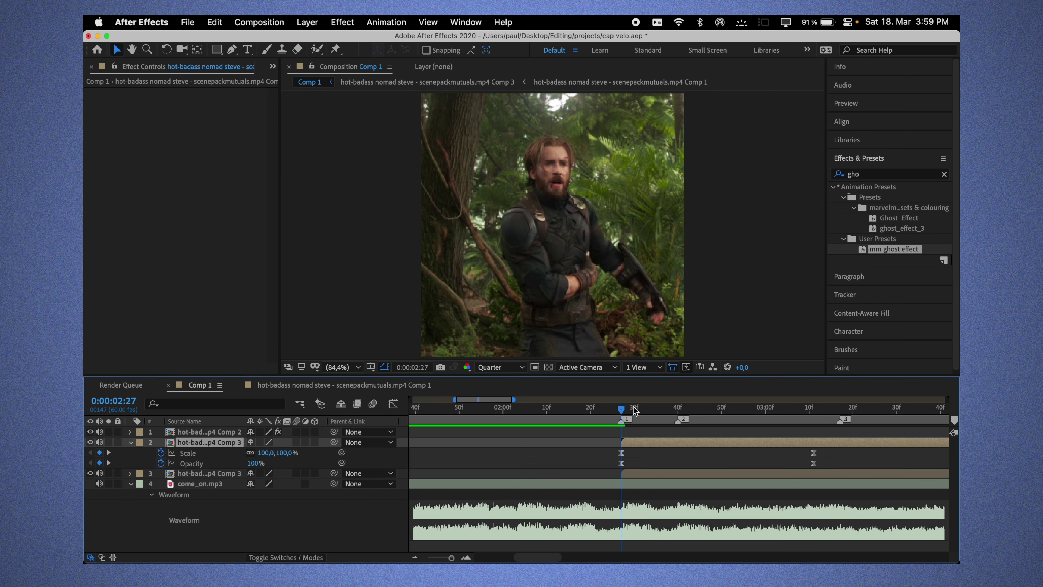
pyautogui.press('space')
pyautogui.press('space')
pyautogui.press('F2')
# - Enable motion blur on the ghost layer and composition, scrub the transition, and select both layers
pyautogui.click(296, 441)
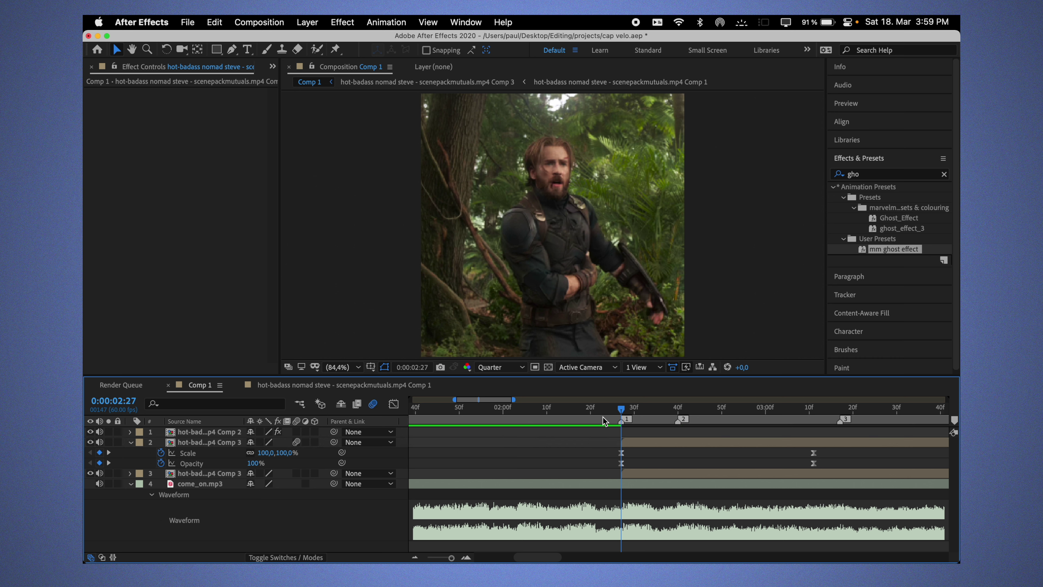
pyautogui.click(373, 404)
pyautogui.click(503, 419)
pyautogui.moveTo(503, 418); pyautogui.dragTo(621, 412)
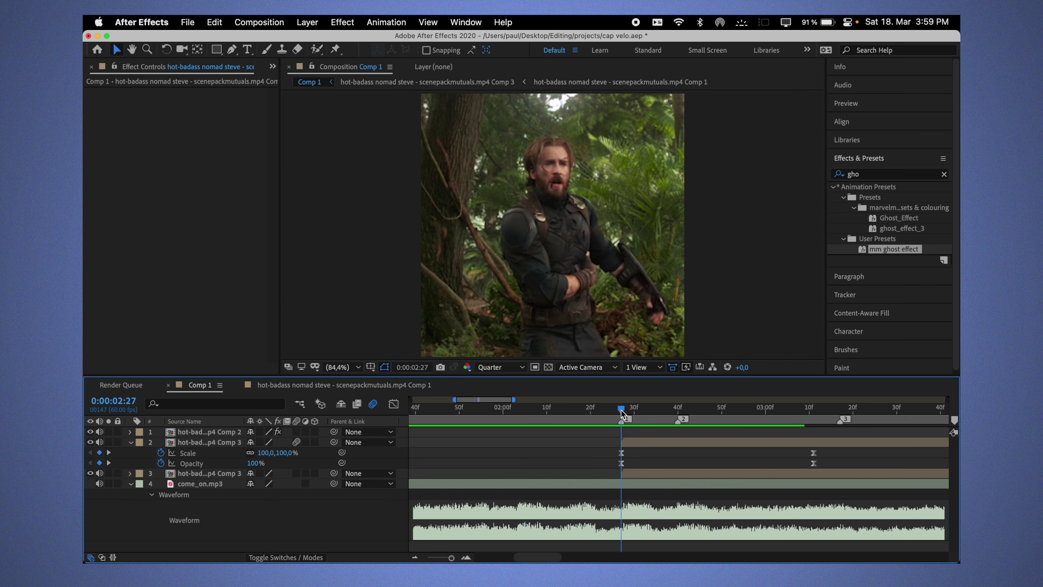
pyautogui.click(643, 443)
pyautogui.keyDown('shift'); pyautogui.click(643, 473); pyautogui.keyUp('shift')
# - Pre-compose the jungle-shot ghost pair into Pre-comp 1
pyautogui.press('super+shift+c')
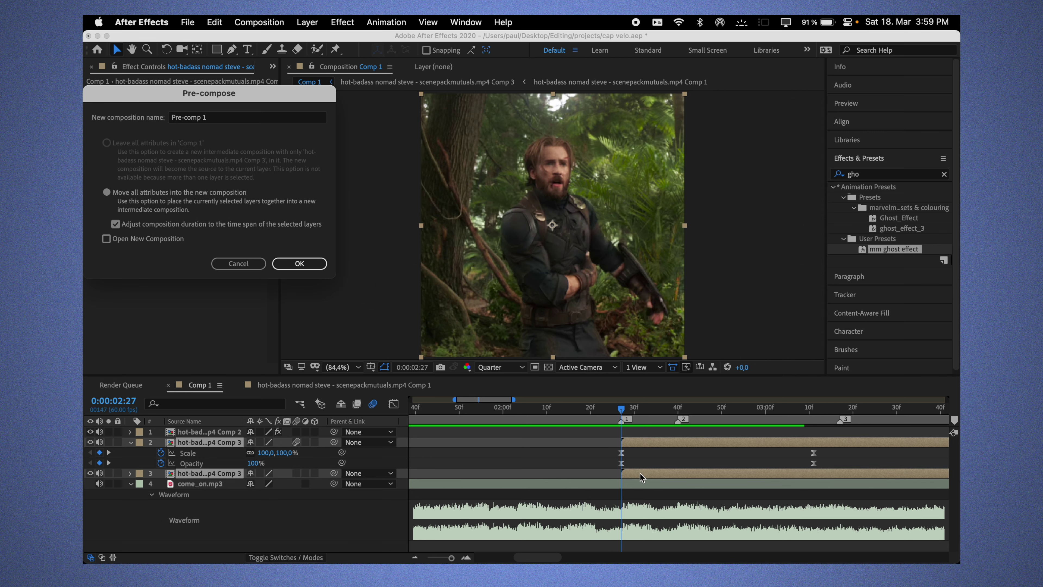
pyautogui.press('Return')
pyautogui.scroll(3, 712, 446)
# - At beat marker 10 (5:43), pre-compose the layer 1 clip into Comp 4 and duplicate it
pyautogui.click(705, 423)
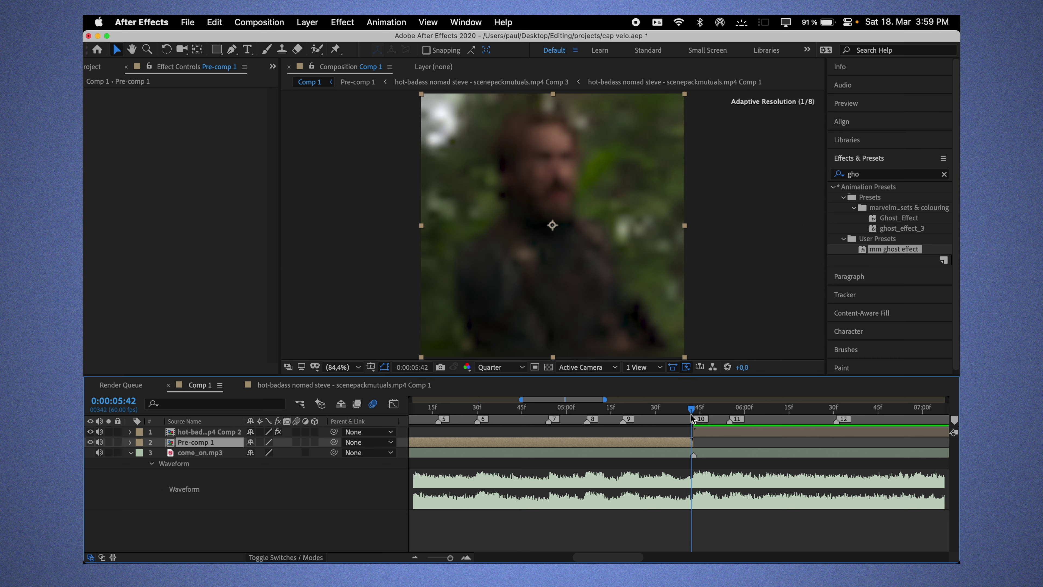
pyautogui.click(712, 433)
pyautogui.press('super+d')
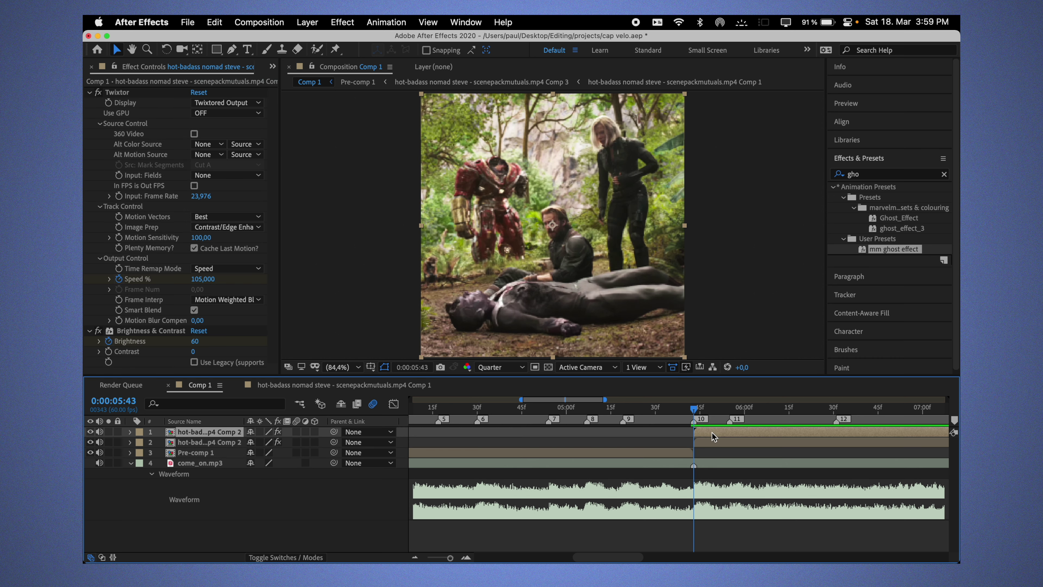
pyautogui.press('super+shift+c')
pyautogui.press('Escape')
pyautogui.press('super+z')
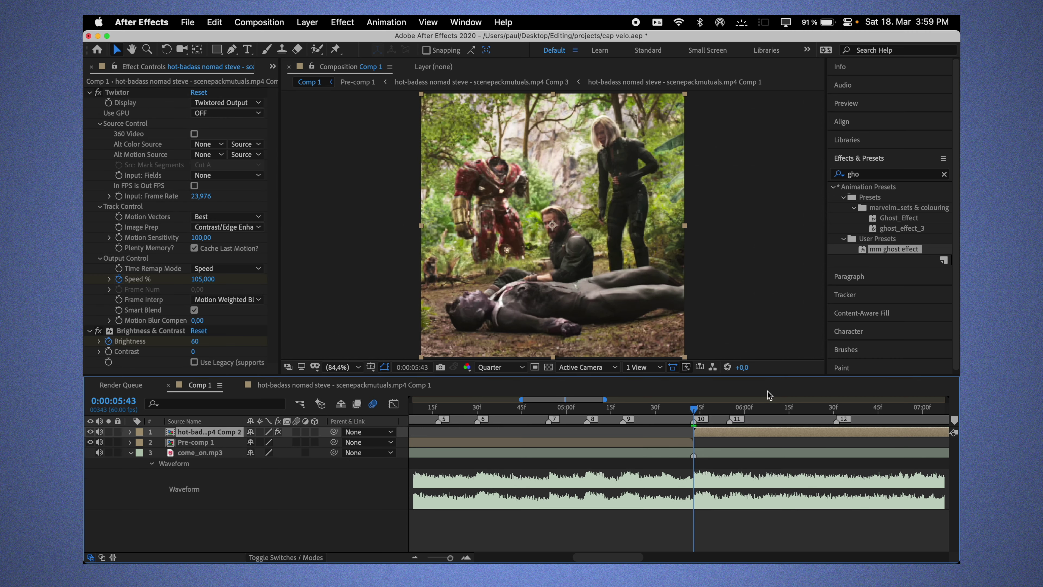
pyautogui.press('super+shift+c')
pyautogui.press('Return')
pyautogui.press('super+d')
# - Nest both Comp 4 copies into Pre-comp 2, then return to the 2:27 cut
pyautogui.click(896, 253)
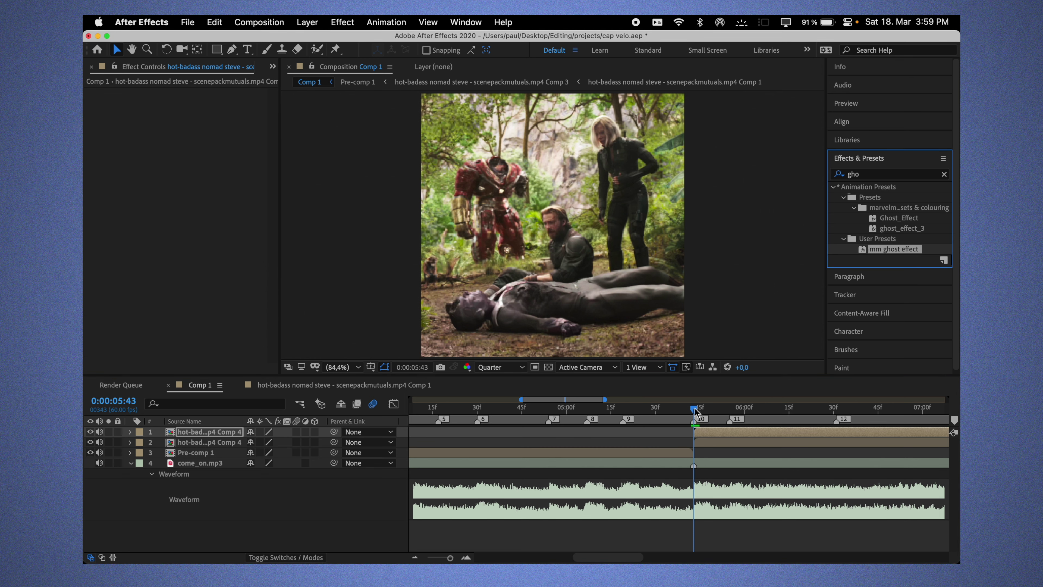
pyautogui.click(698, 432)
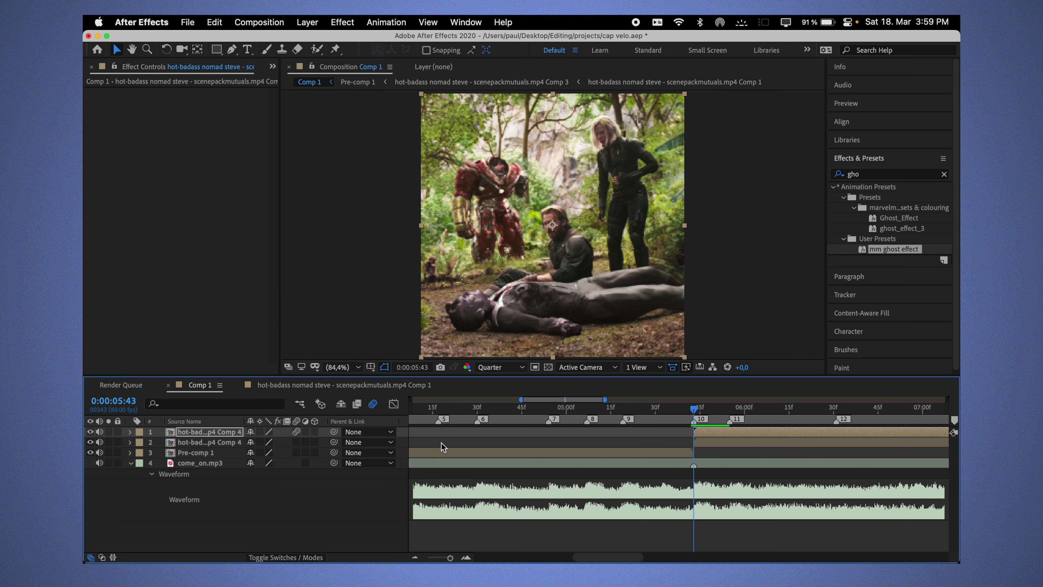
pyautogui.press('super+shift+c')
pyautogui.press('Return')
pyautogui.press('-')
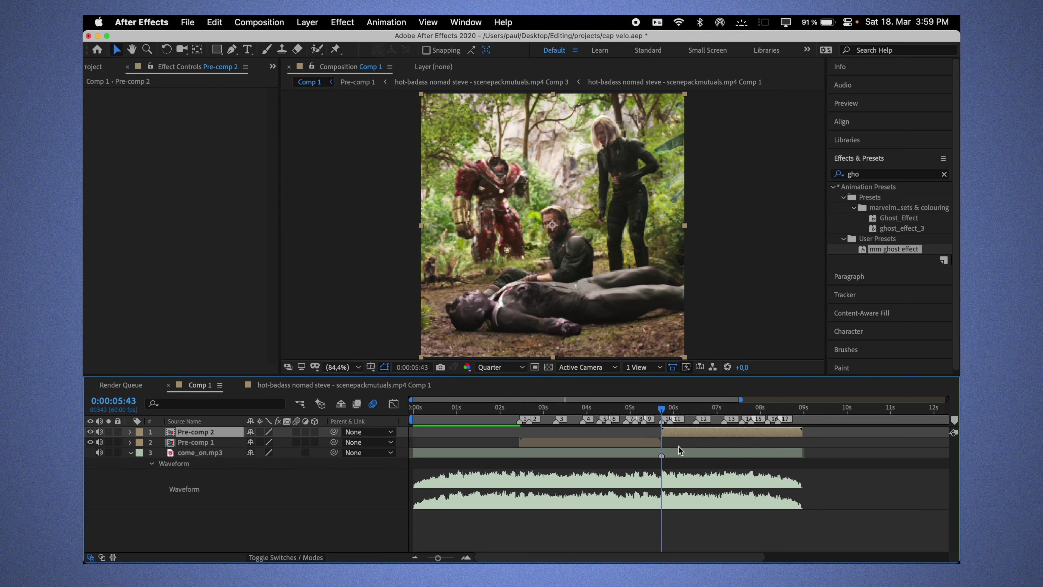
pyautogui.press('-')
pyautogui.press('=')
pyautogui.click(659, 407)
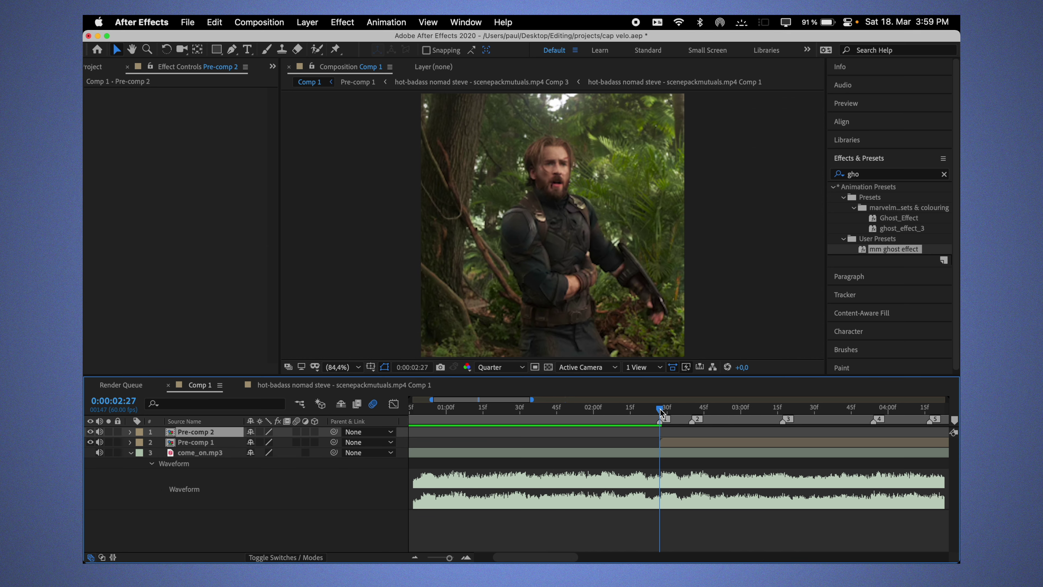
# - Save, then apply the y shake - mutuals preset to Pre-comp 1 and preview it
pyautogui.press('super+s')
pyautogui.click(670, 445)
pyautogui.click(899, 175)
pyautogui.write('s')
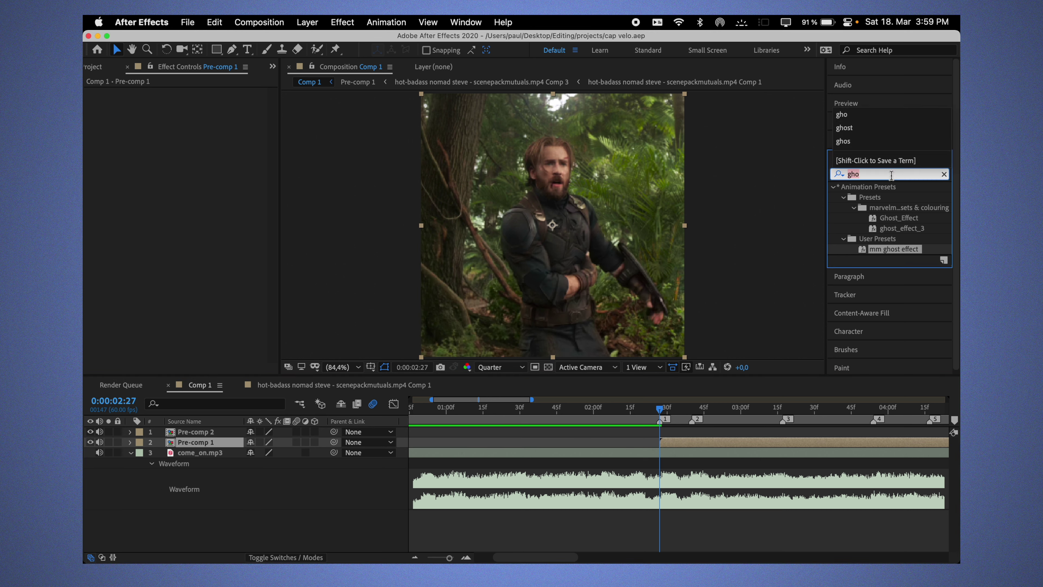
pyautogui.write('hake')
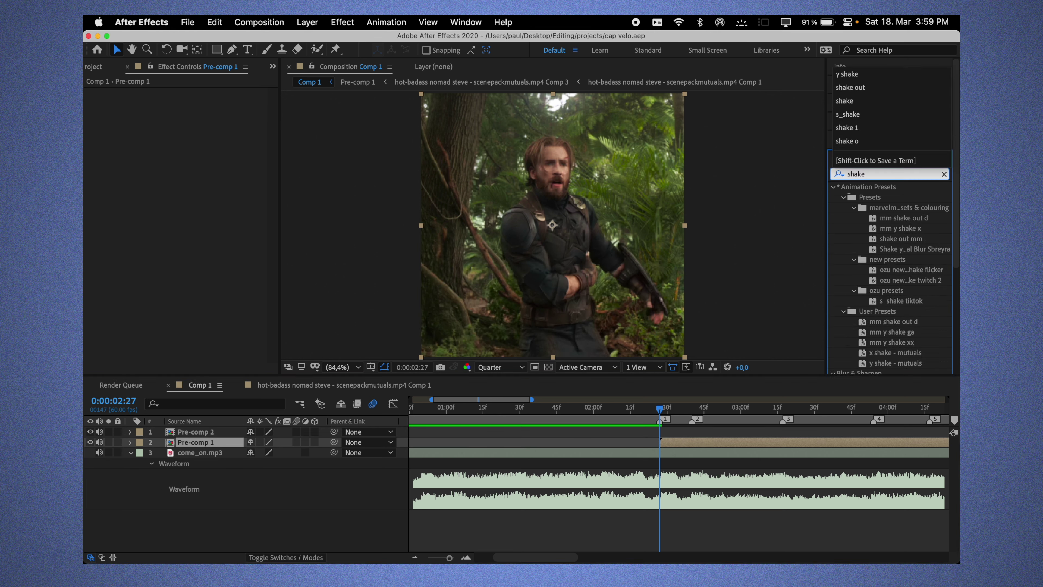
pyautogui.press('Down')
pyautogui.press('Return')
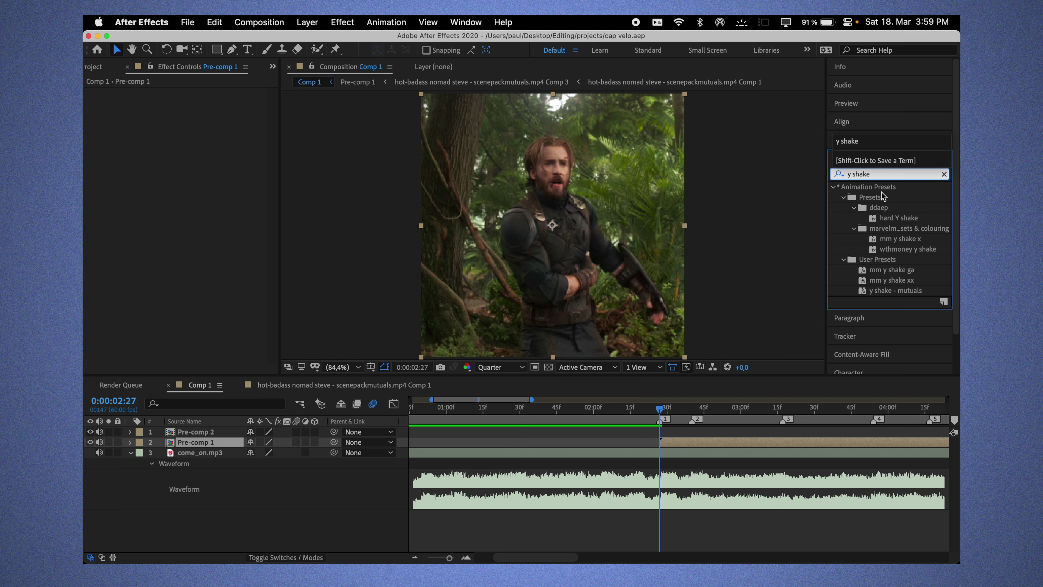
pyautogui.doubleClick(895, 291)
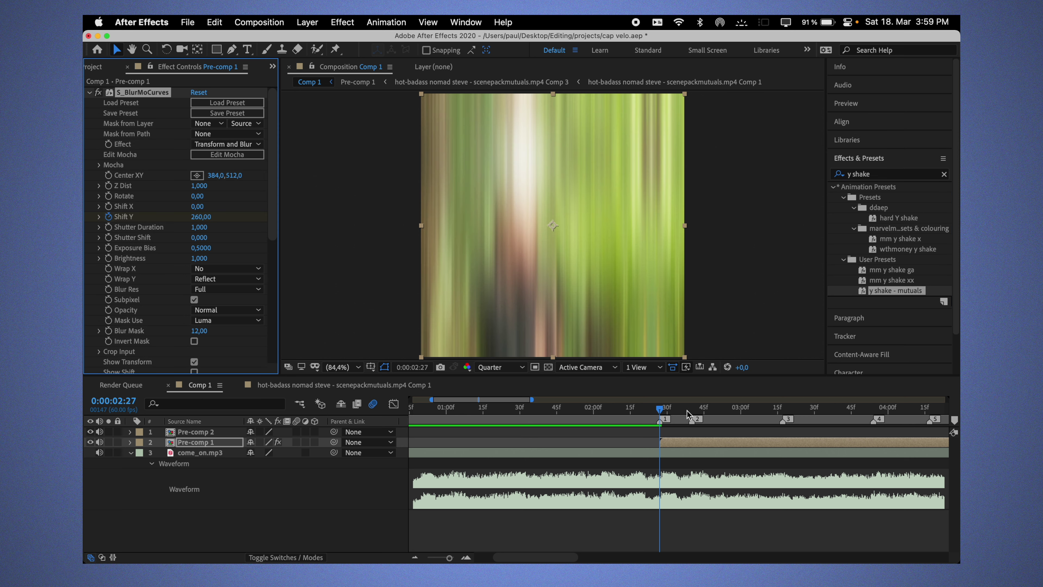
pyautogui.moveTo(659, 409); pyautogui.dragTo(597, 424)
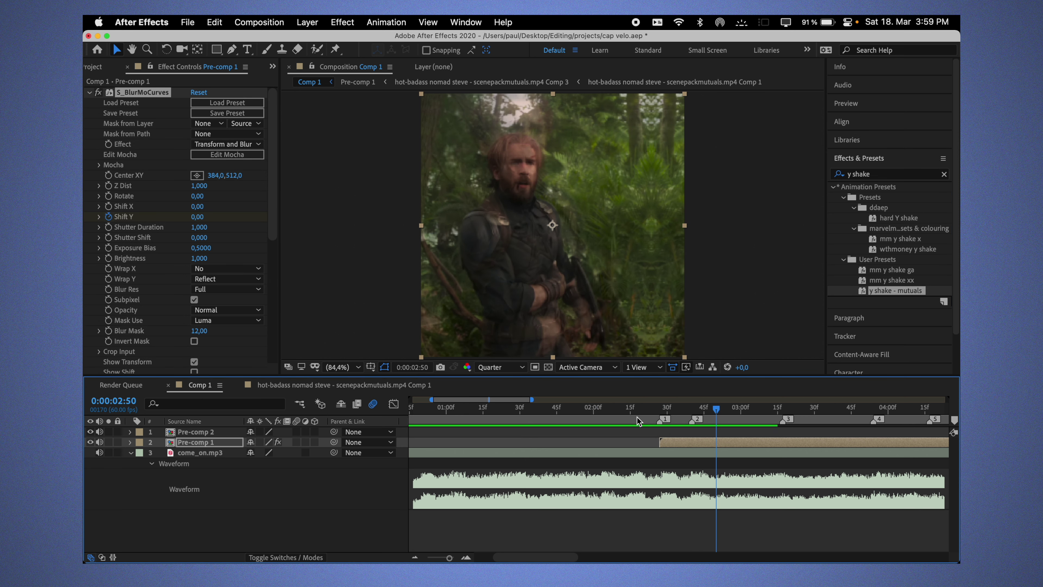
# - Undo the y shake and apply the x shake - mutuals preset to Pre-comp 1 instead
pyautogui.press('super+z')
pyautogui.click(888, 172)
pyautogui.press('Down')
pyautogui.press('Return')
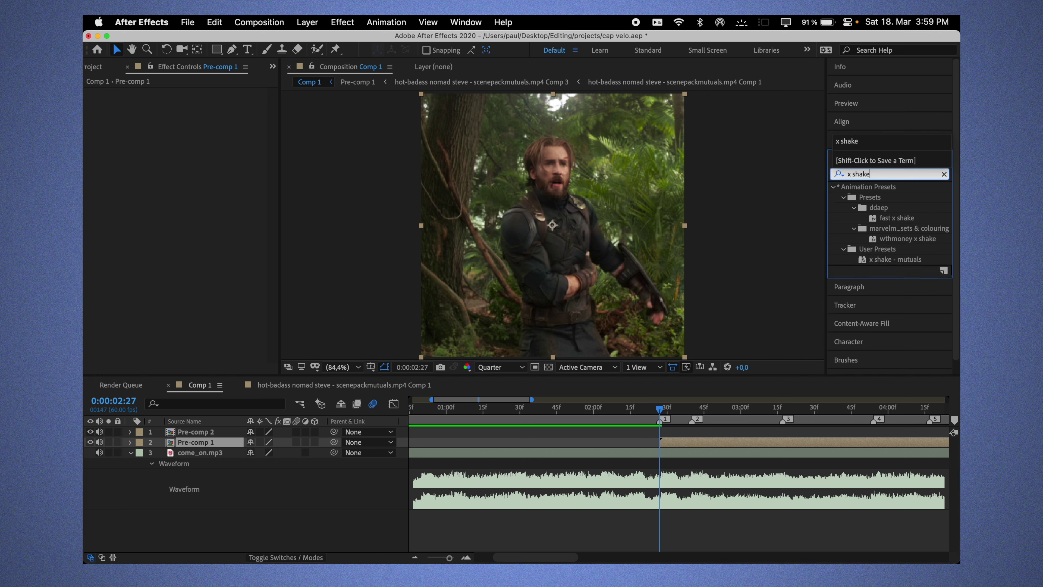
pyautogui.doubleClick(911, 260)
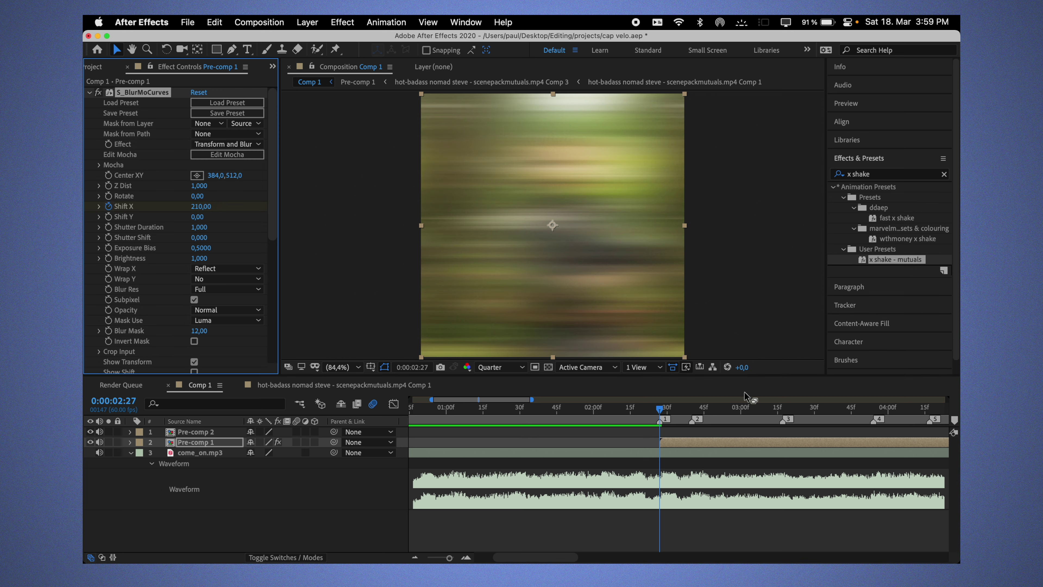
# - Undo the last tile change, enable Motion Tile's Mirror Edges, and preview the shake
pyautogui.click(695, 443)
pyautogui.scroll(-10, 199, 239)
pyautogui.press('super+z')
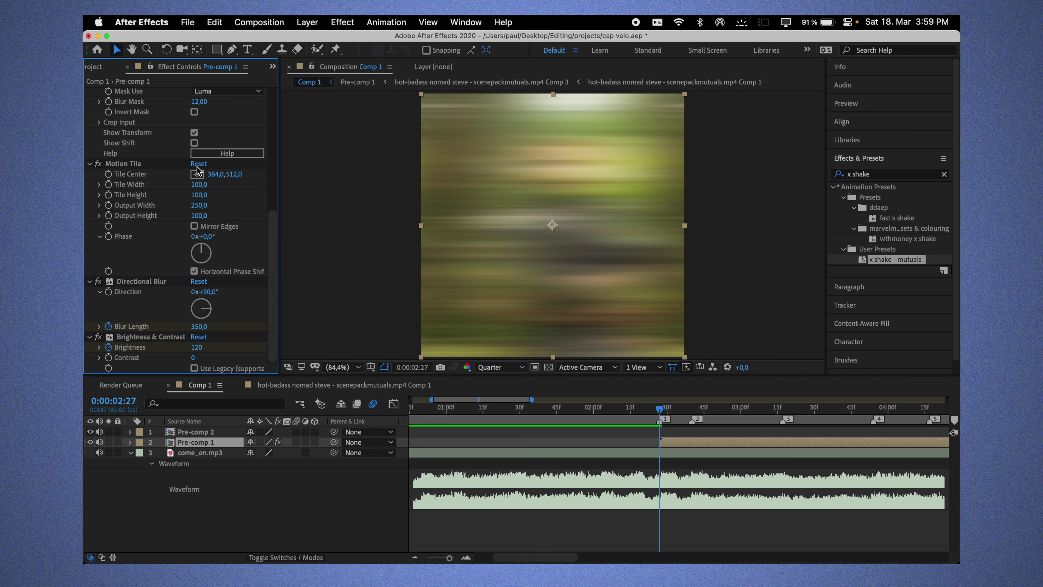
pyautogui.click(195, 226)
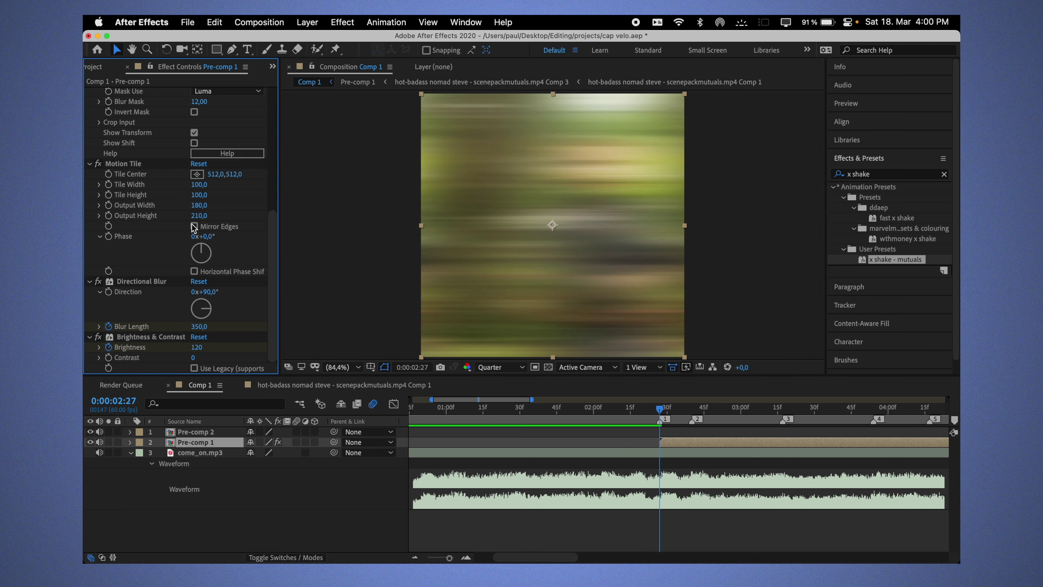
pyautogui.click(490, 408)
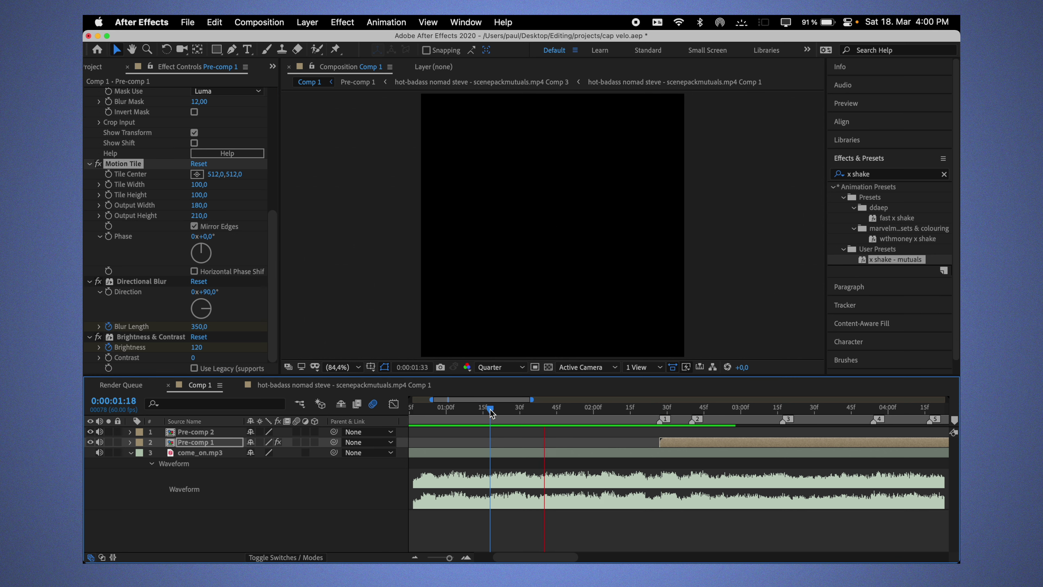
pyautogui.moveTo(491, 409); pyautogui.dragTo(623, 409)
pyautogui.click(549, 442)
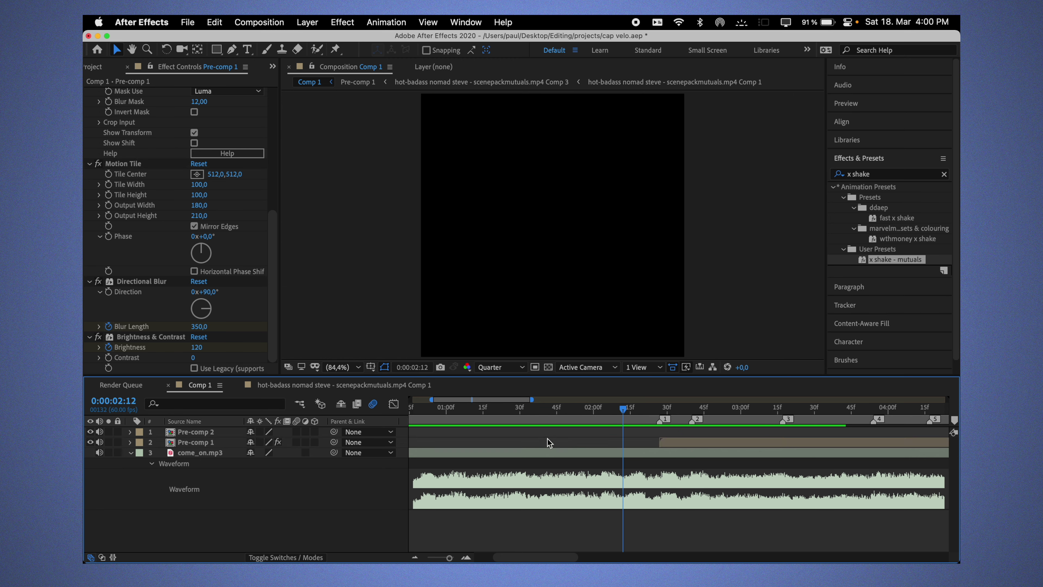
# - Delete Pre-comp 1's Brightness & Contrast effect and review the transition
pyautogui.click(152, 337)
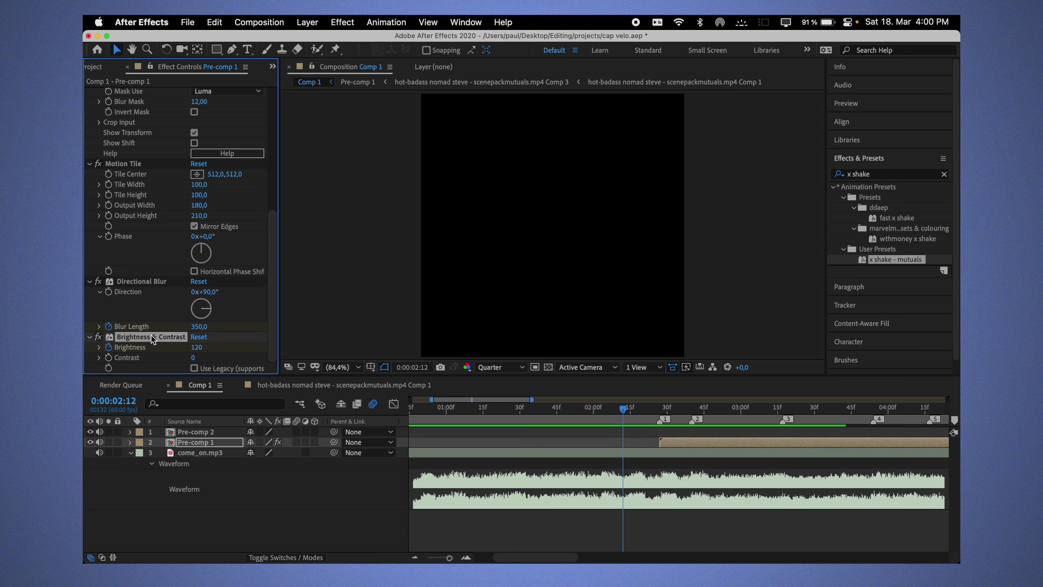
pyautogui.press('Delete')
pyautogui.moveTo(660, 409)
pyautogui.mouseDown()
pyautogui.moveTo(572, 414)
pyautogui.moveTo(655, 416)
pyautogui.mouseUp()
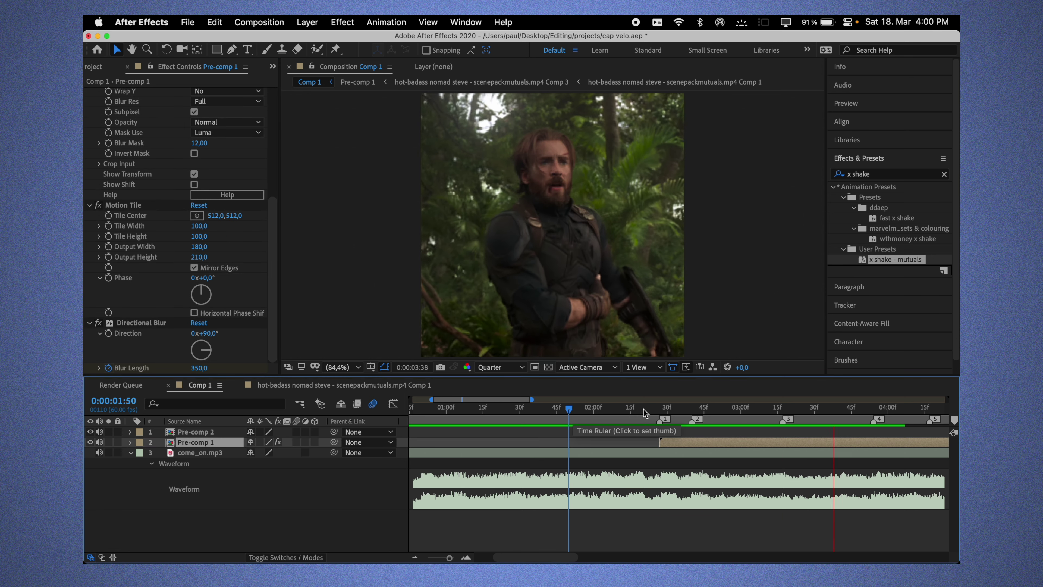
pyautogui.hscroll(5, 662, 428)
# - Pre-compose the second clip at the 0:00:05:18 cut and save the project
pyautogui.hscroll(5, 729, 447)
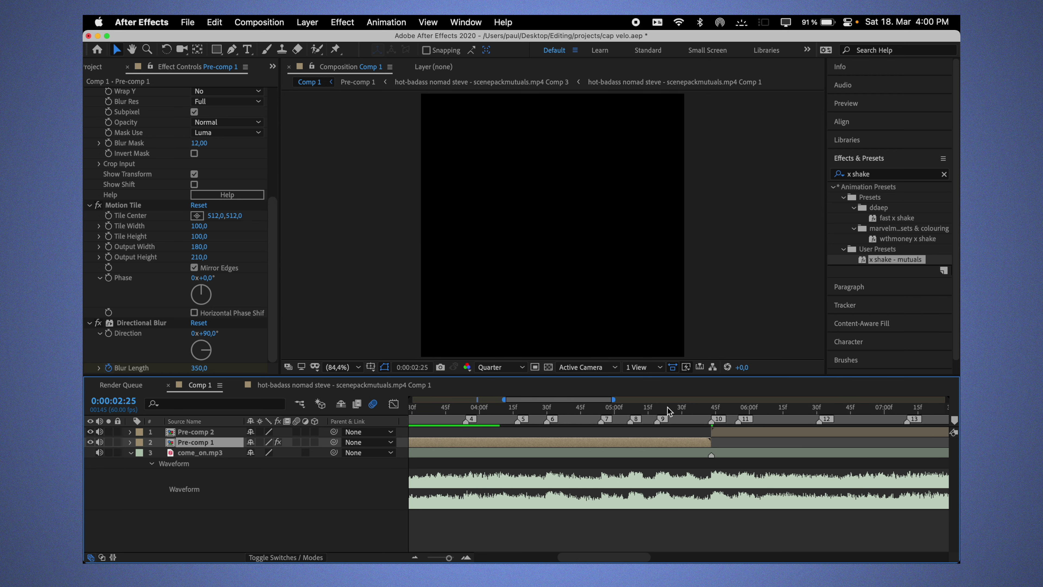
pyautogui.click(655, 409)
pyautogui.hotkey('ctrl', 'shift', 'c')
pyautogui.press('Return')
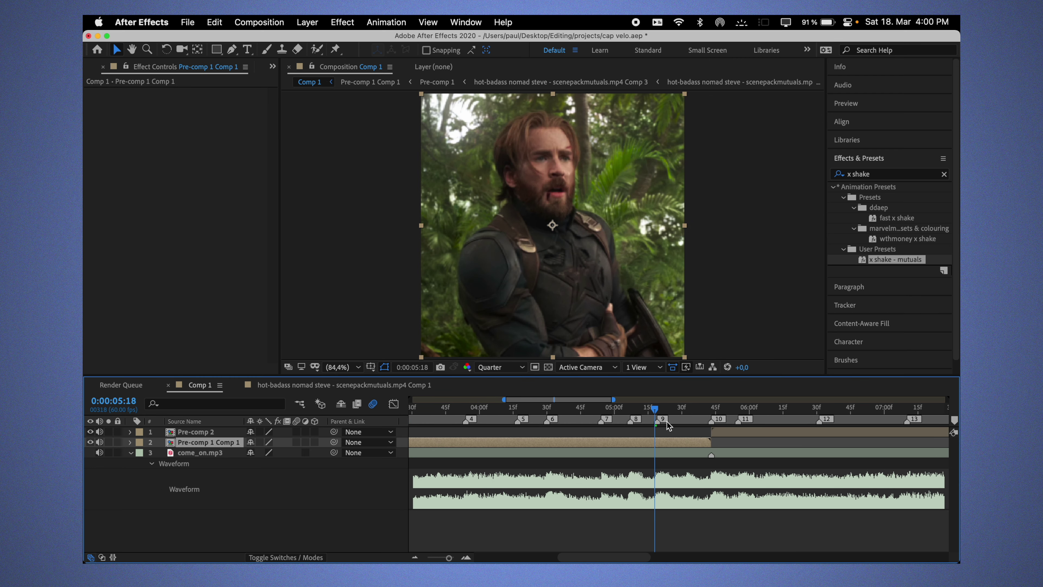
pyautogui.press('pagedown')
pyautogui.hotkey('ctrl', 's')
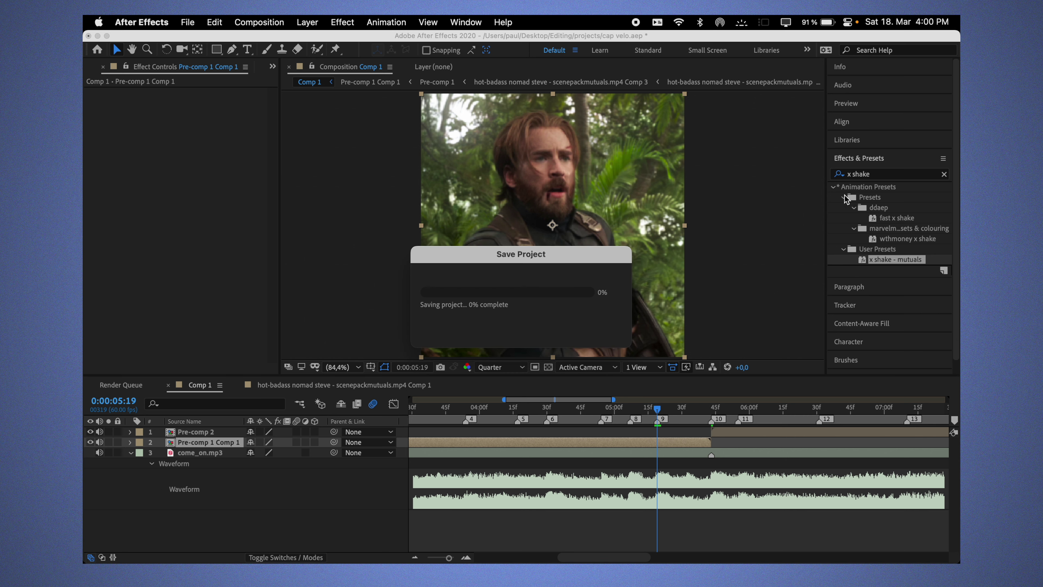
# - Apply the mm shake out d preset to the layer
pyautogui.click(874, 175)
pyautogui.press('super+a')
pyautogui.write('shake out')
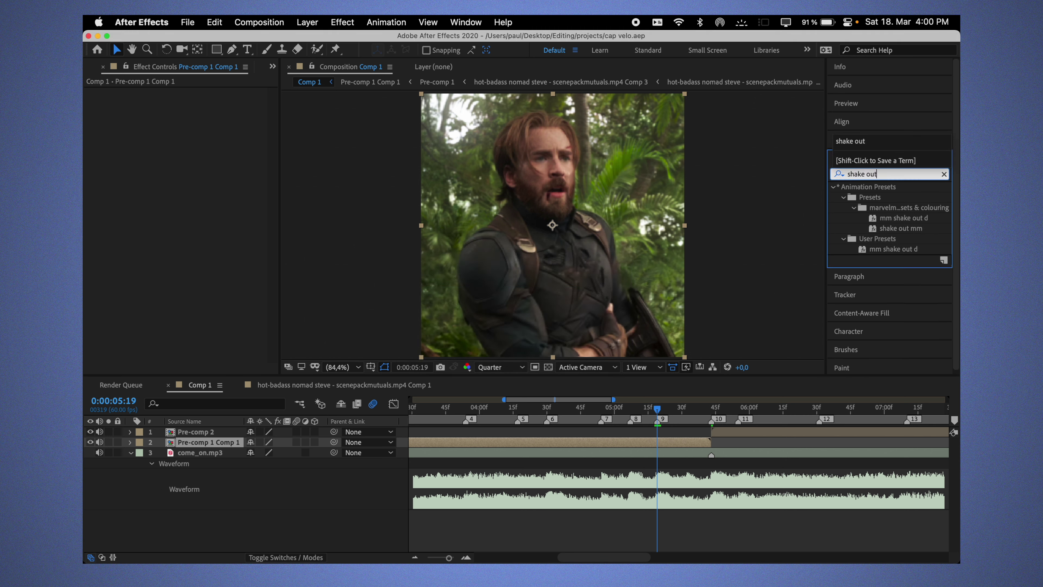
pyautogui.click(894, 250)
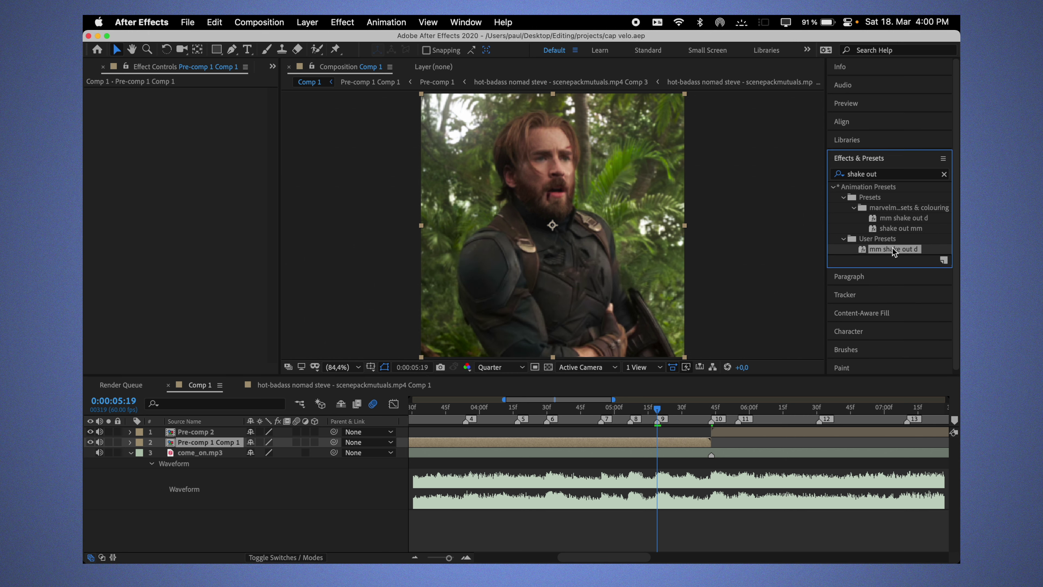
pyautogui.doubleClick(894, 249)
pyautogui.scroll(1, 685, 471)
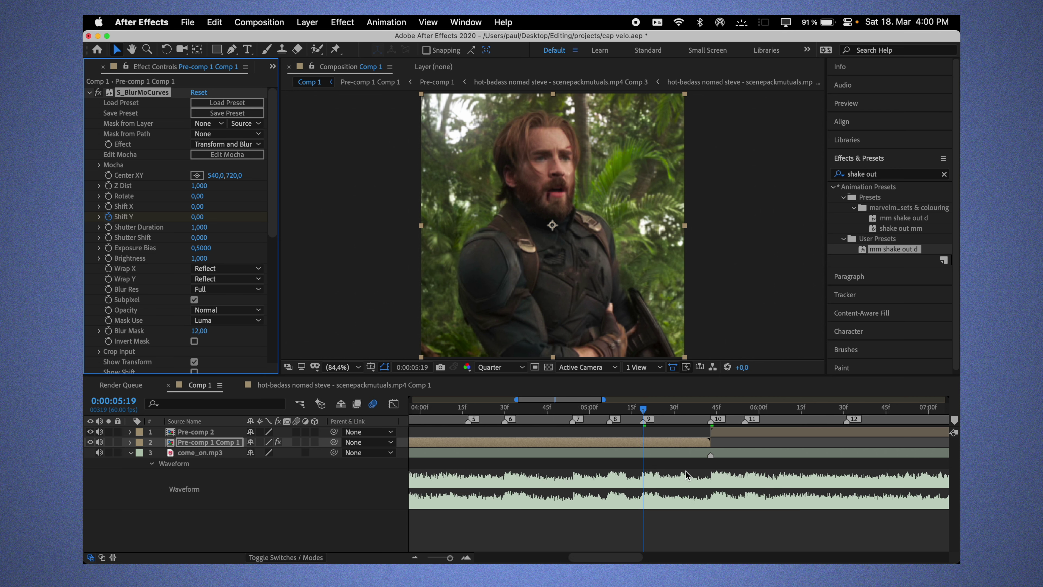
pyautogui.scroll(1, 686, 472)
# - Select the shake keyframes, preview the transition around 0:00:05:04, and save
pyautogui.press('u')
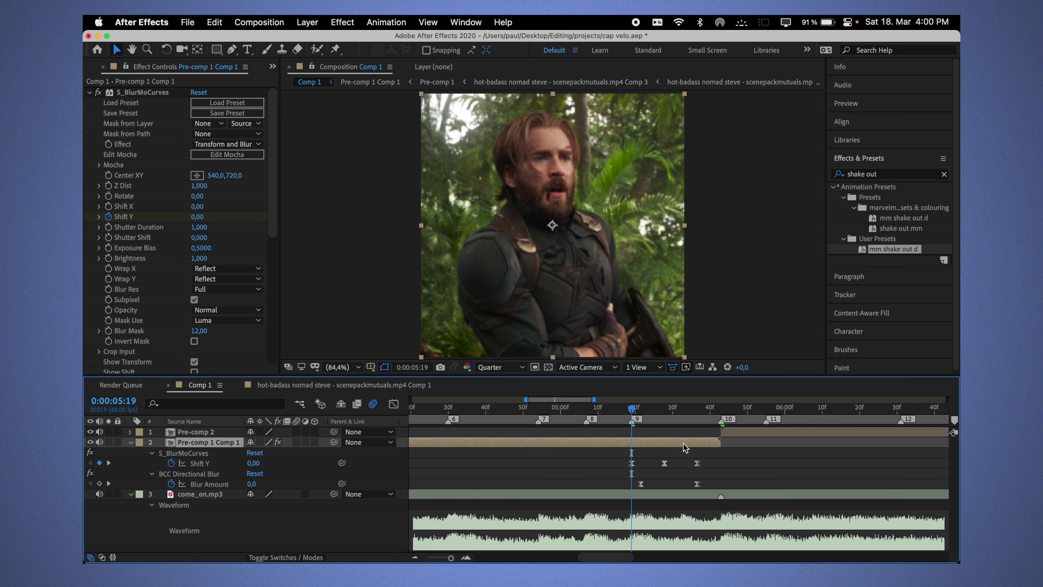
pyautogui.press('super+a')
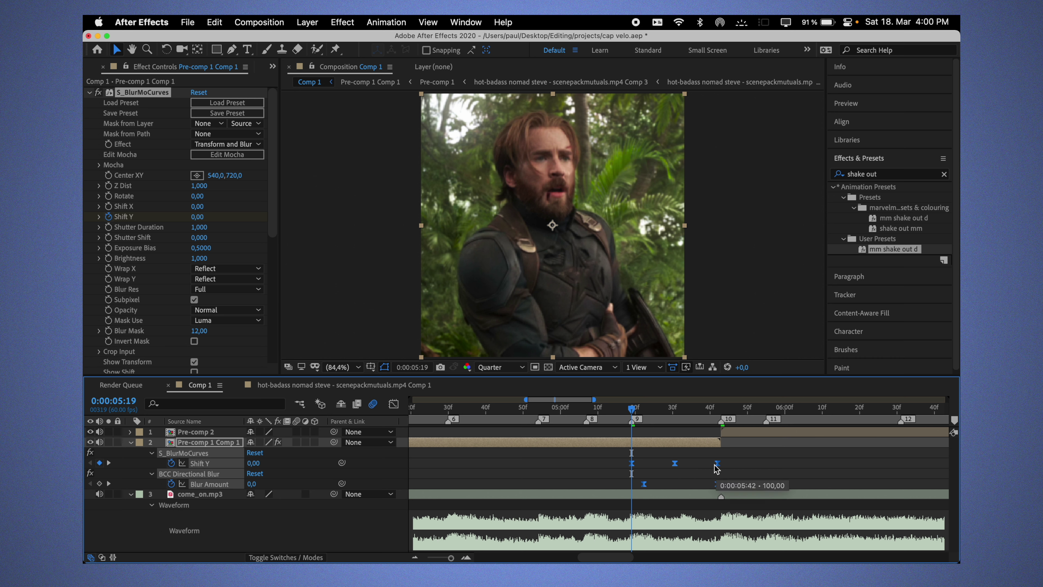
pyautogui.moveTo(579, 408); pyautogui.dragTo(568, 415)
pyautogui.press('space')
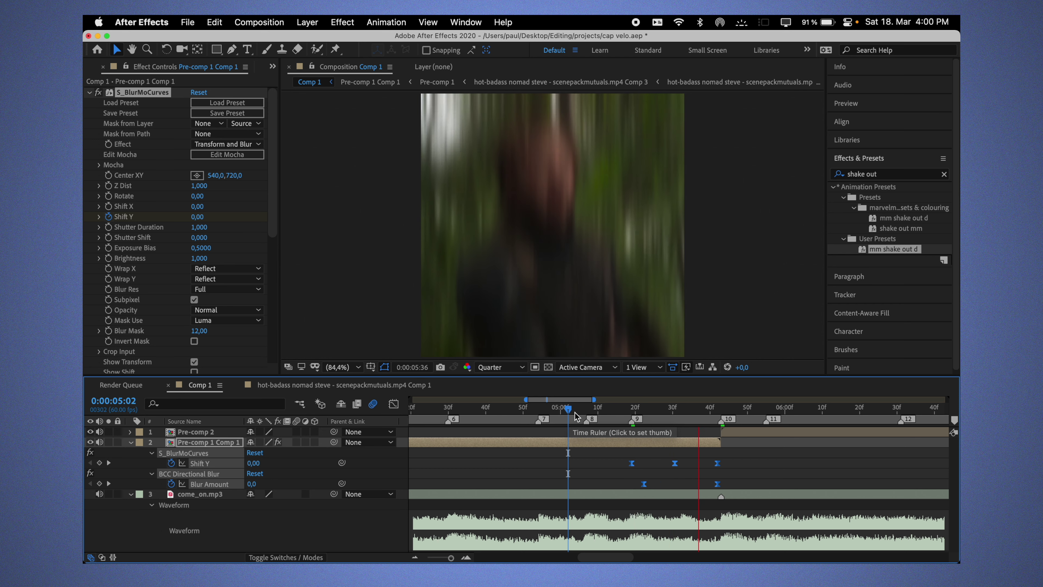
pyautogui.click(576, 413)
pyautogui.press('space')
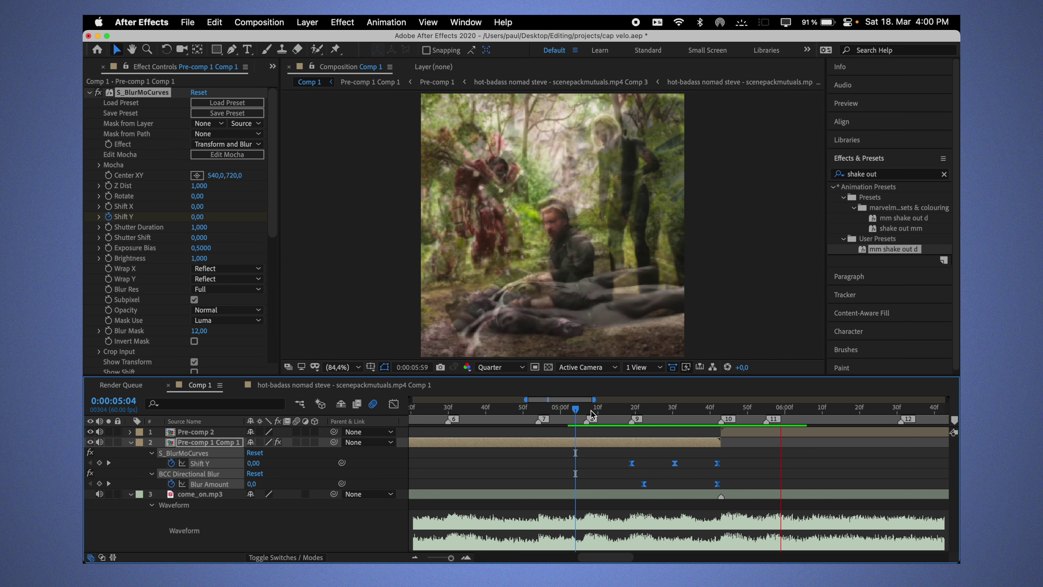
pyautogui.click(725, 413)
pyautogui.press('cmd+s')
# - Apply the y shake - mutuals preset to Pre-comp 2 at its start
pyautogui.click(756, 430)
pyautogui.press('pageup')
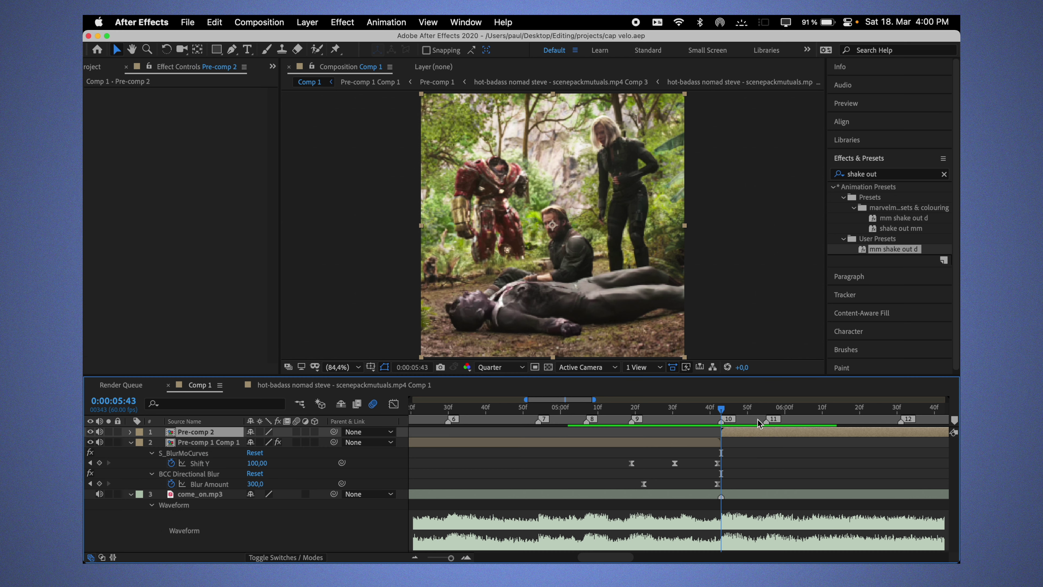
pyautogui.click(891, 174)
pyautogui.write('y shak')
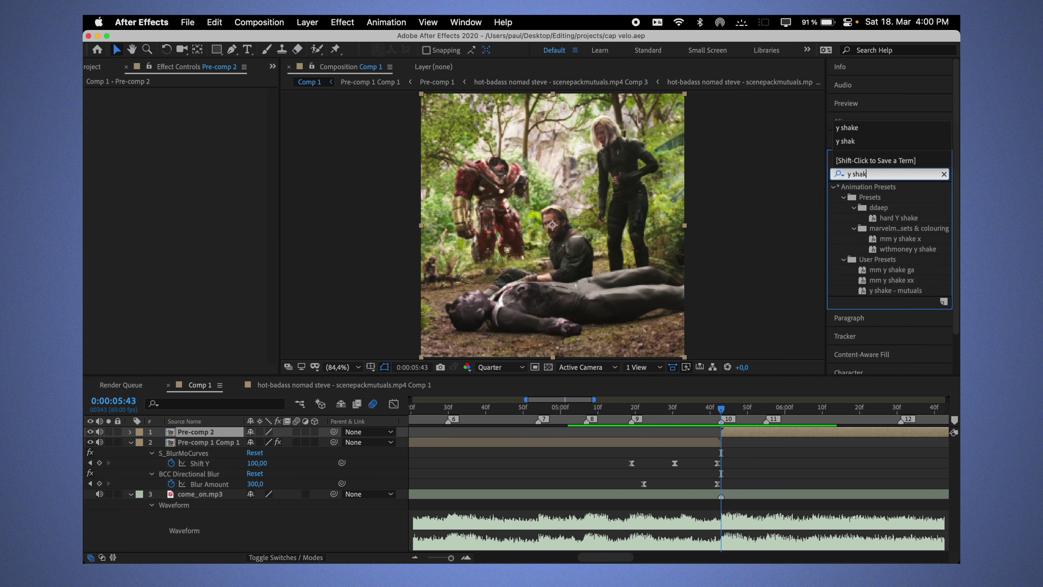
pyautogui.doubleClick(905, 291)
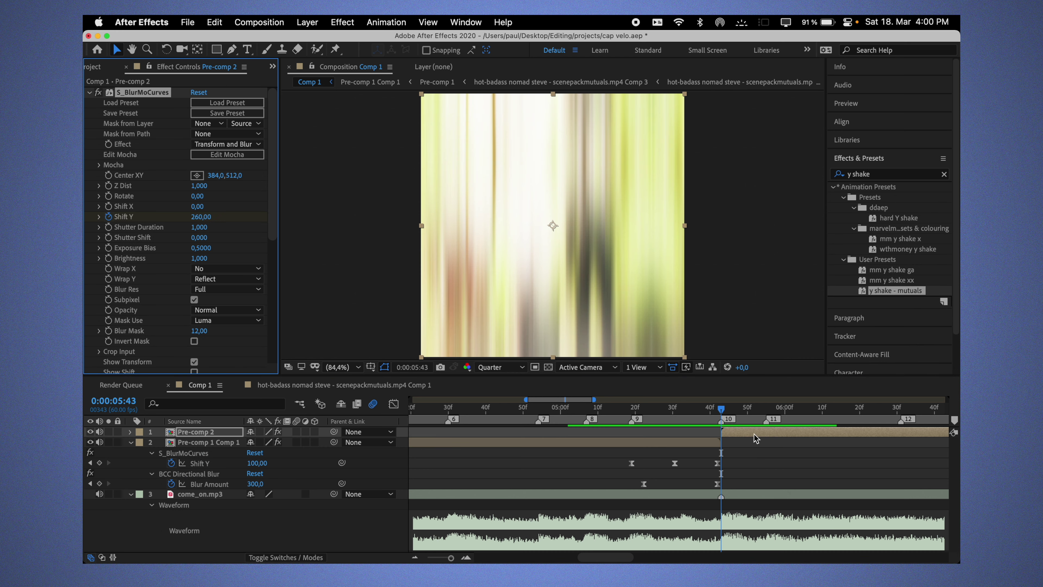
# - Delete Pre-comp 2's Brightness & Contrast, reset Motion Tile with taller output and Mirror Edges, and save
pyautogui.scroll(-10, 205, 283)
pyautogui.click(145, 338)
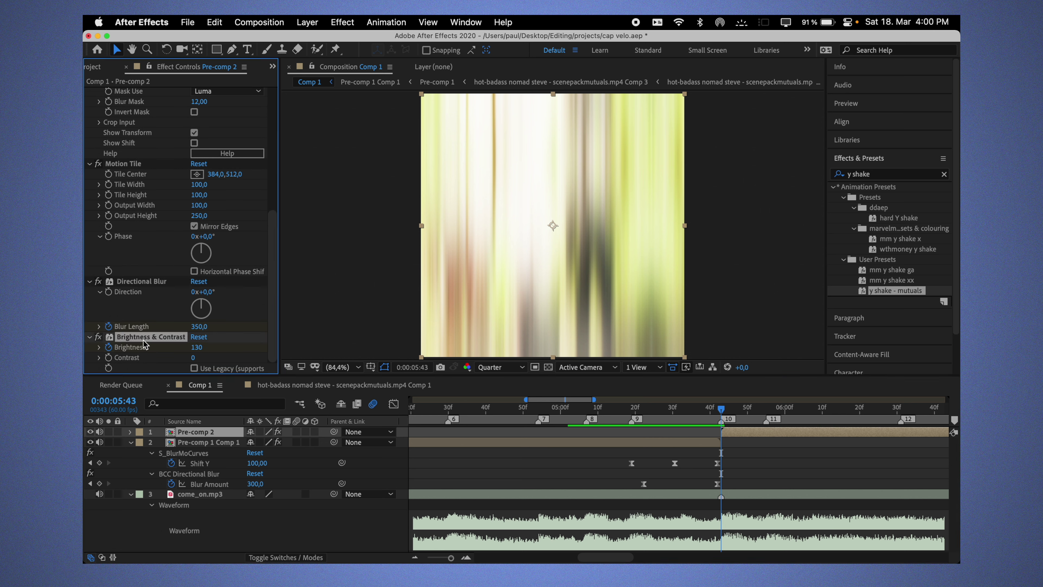
pyautogui.press('Delete')
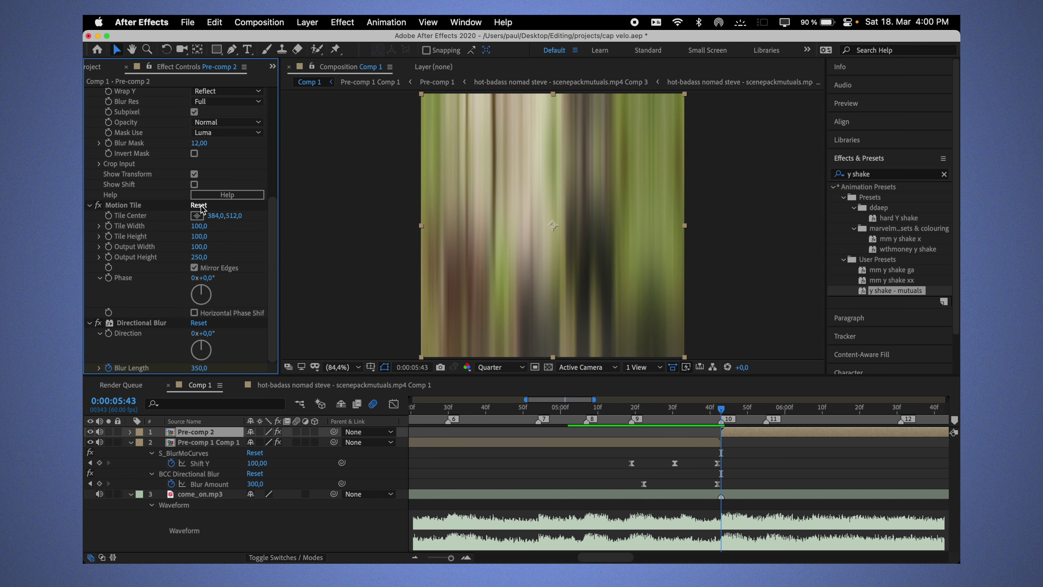
pyautogui.click(198, 204)
pyautogui.moveTo(203, 256); pyautogui.dragTo(214, 255)
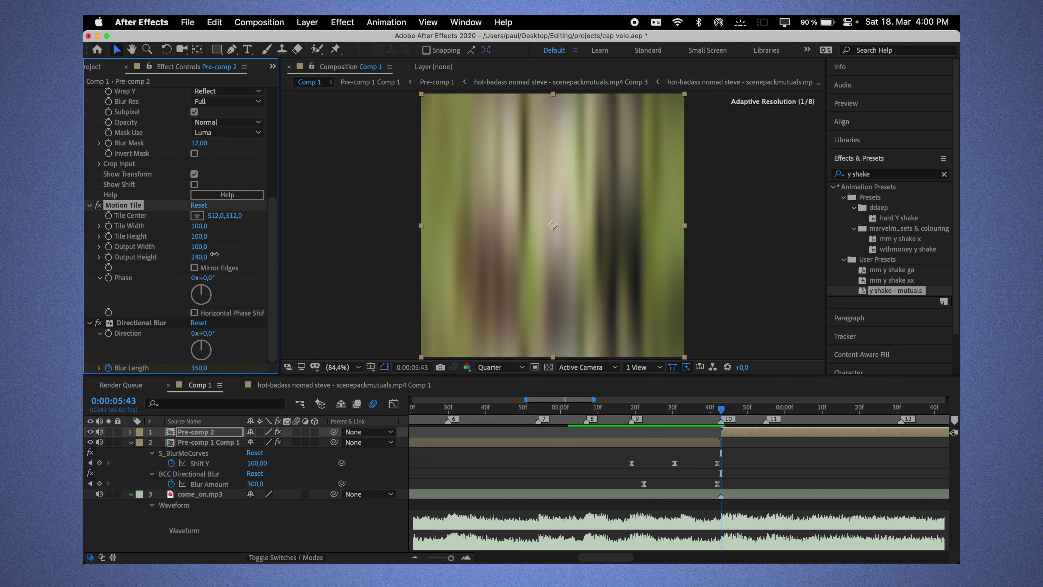
pyautogui.click(194, 268)
pyautogui.press('cmd+s')
# - Shift Pre-comp 1 Comp 1's shake keyframes later and scrub to check the transition
pyautogui.click(572, 408)
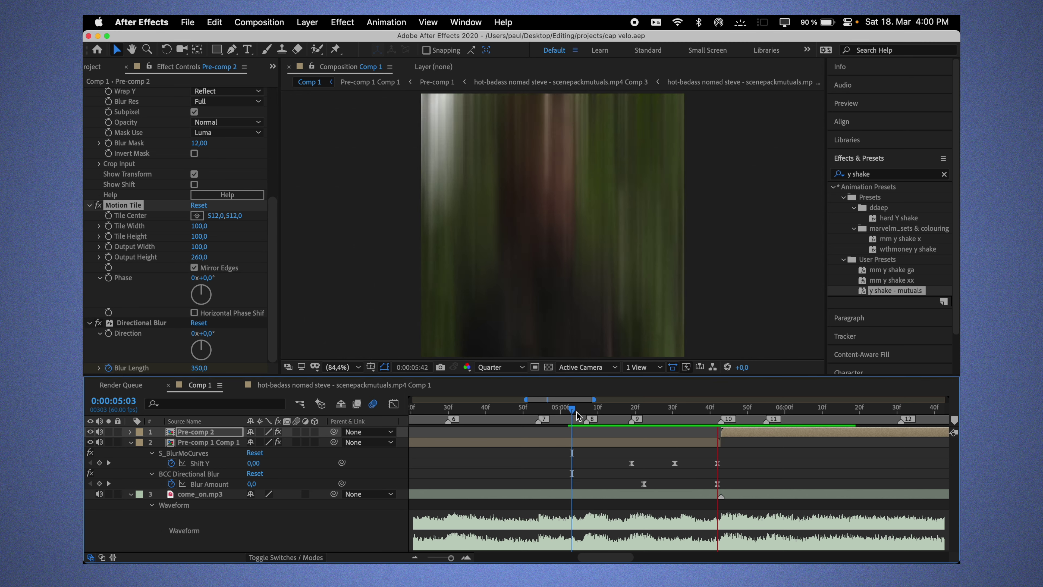
pyautogui.moveTo(574, 412); pyautogui.dragTo(647, 409)
pyautogui.moveTo(608, 457); pyautogui.dragTo(716, 486)
pyautogui.moveTo(634, 464); pyautogui.dragTo(648, 464)
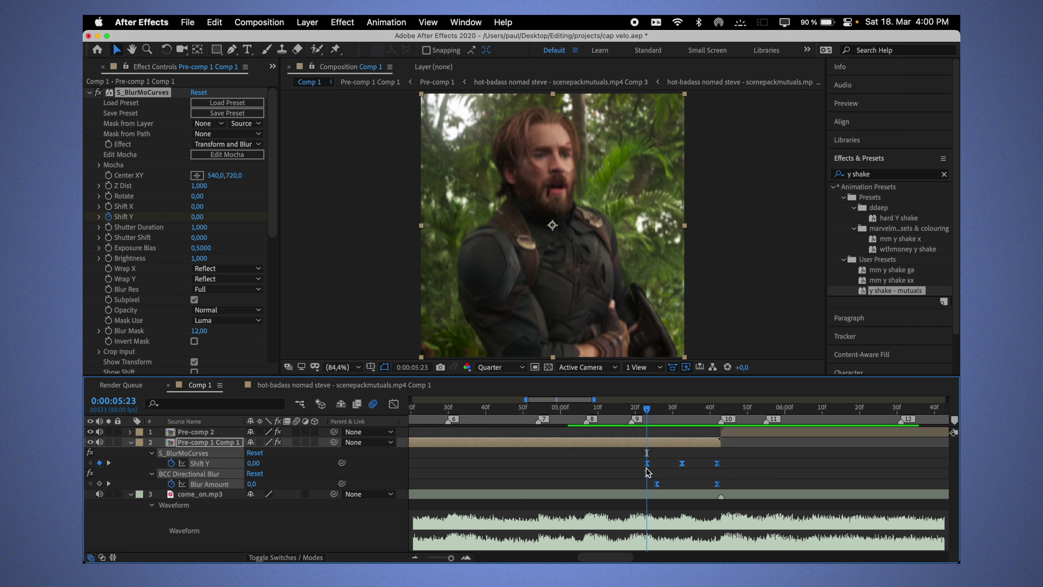
pyautogui.moveTo(646, 409); pyautogui.dragTo(583, 411)
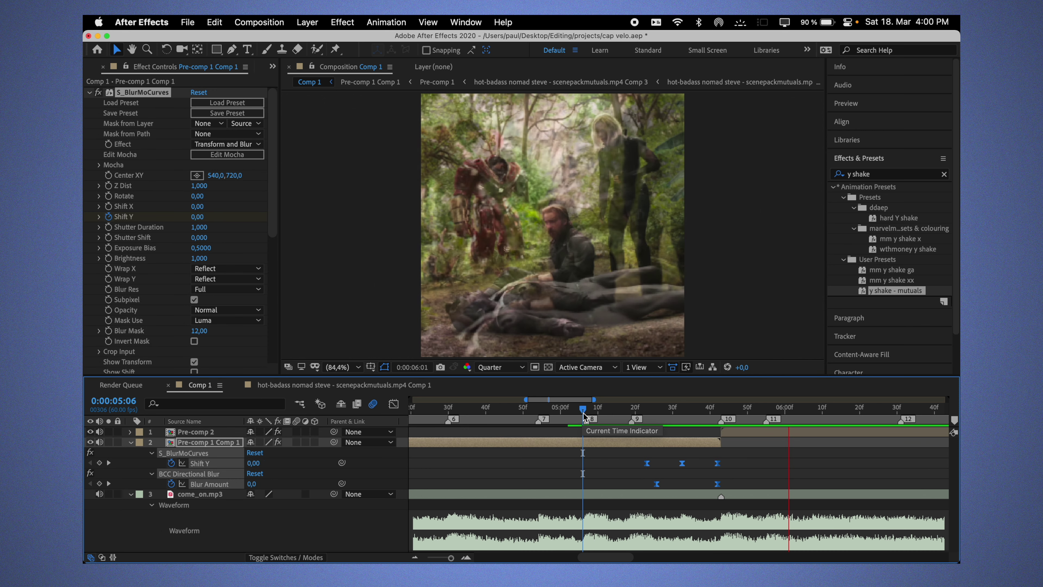
pyautogui.moveTo(586, 412); pyautogui.dragTo(724, 414)
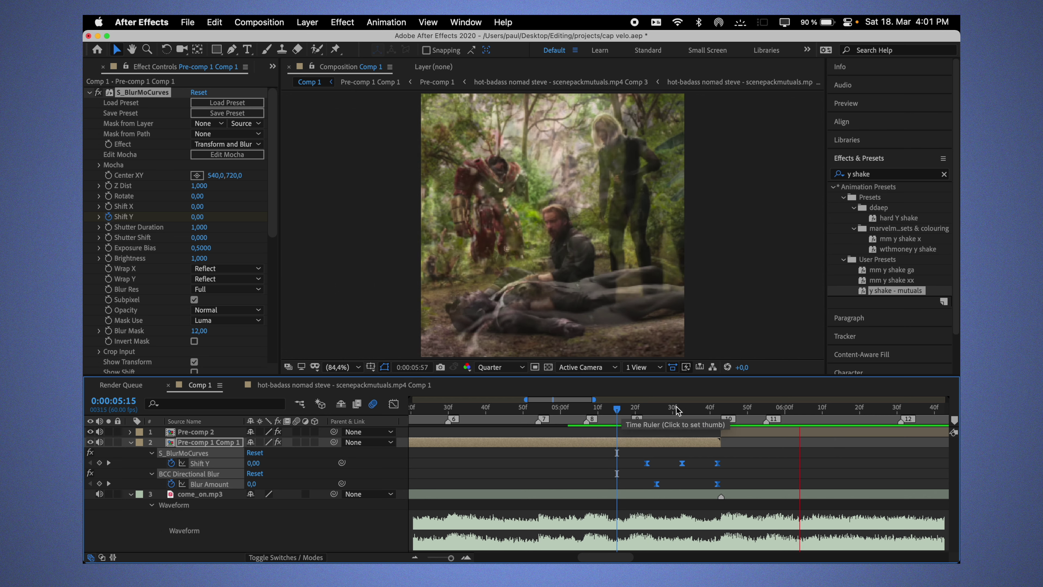
# - Nudge Pre-comp 2's shake keyframes one frame earlier and collapse the layer properties
pyautogui.click(732, 436)
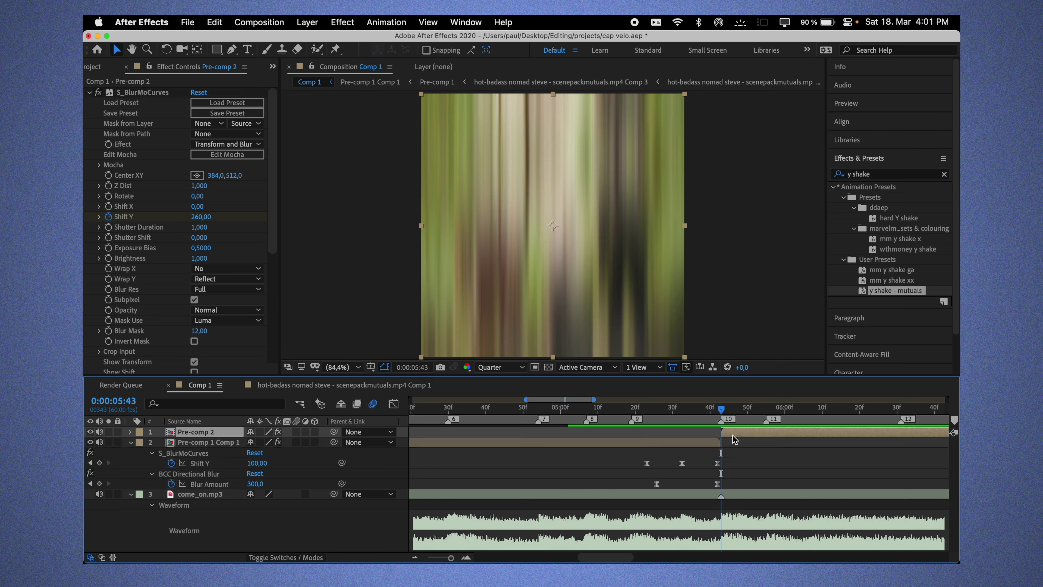
pyautogui.press('u')
pyautogui.moveTo(777, 453); pyautogui.dragTo(773, 454)
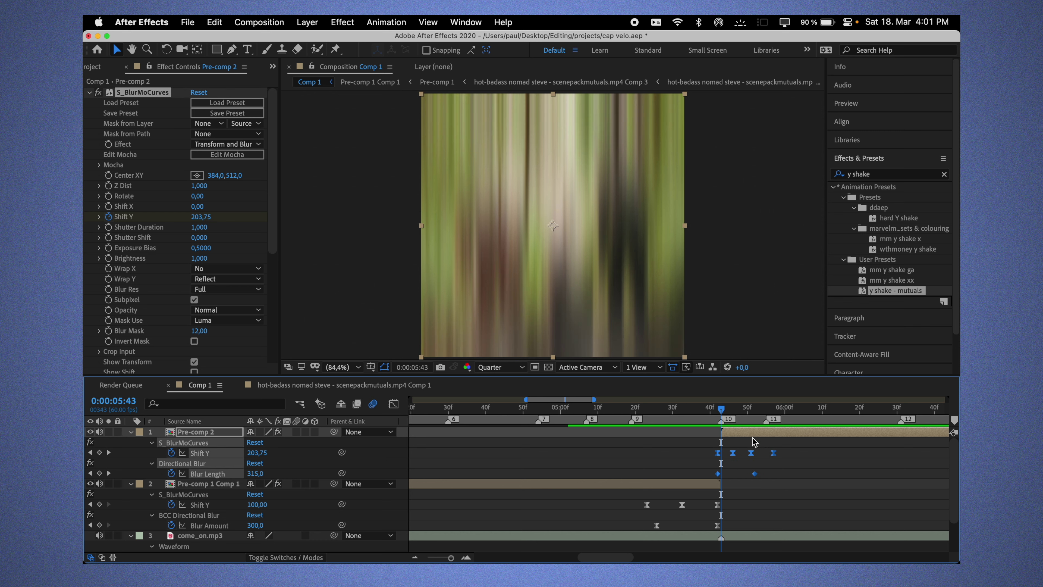
pyautogui.moveTo(721, 409); pyautogui.dragTo(648, 409)
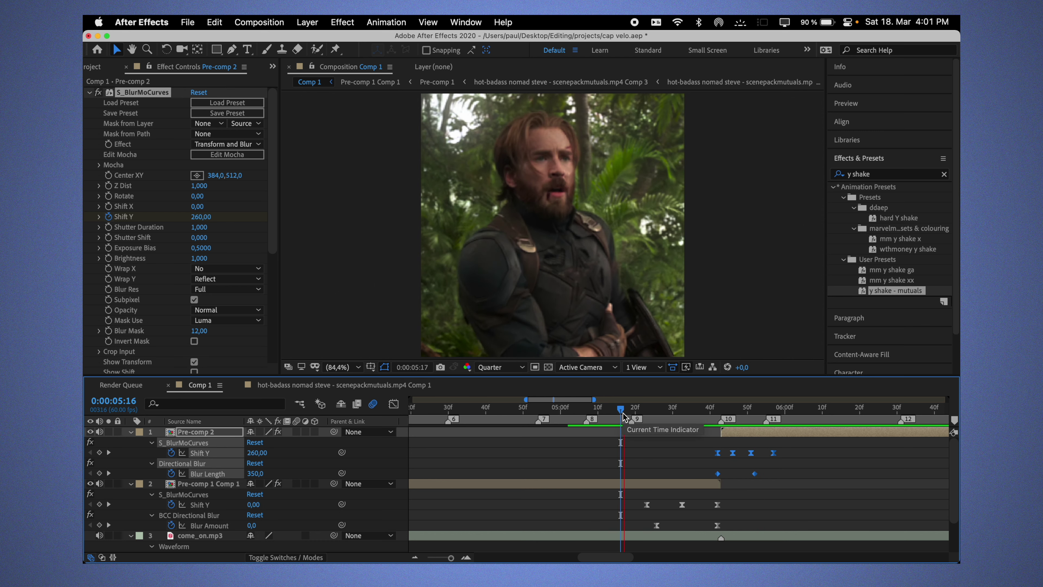
pyautogui.click(656, 420)
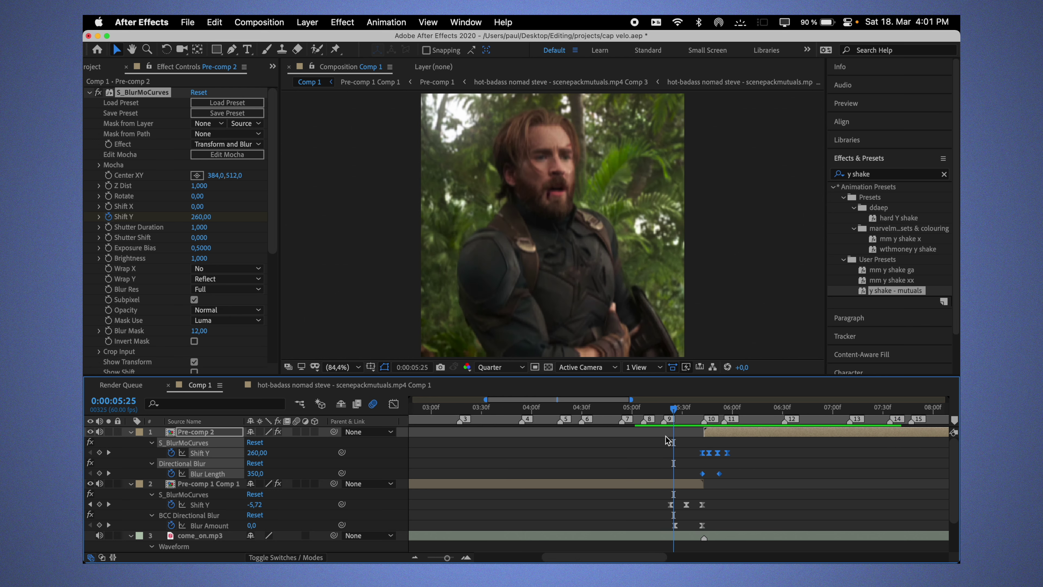
pyautogui.press('u')
# - Zoom the timeline out and inspect Pre-comp 2's Opacity at marker 17 (08:24)
pyautogui.press('-')
pyautogui.scroll(5, 885, 444)
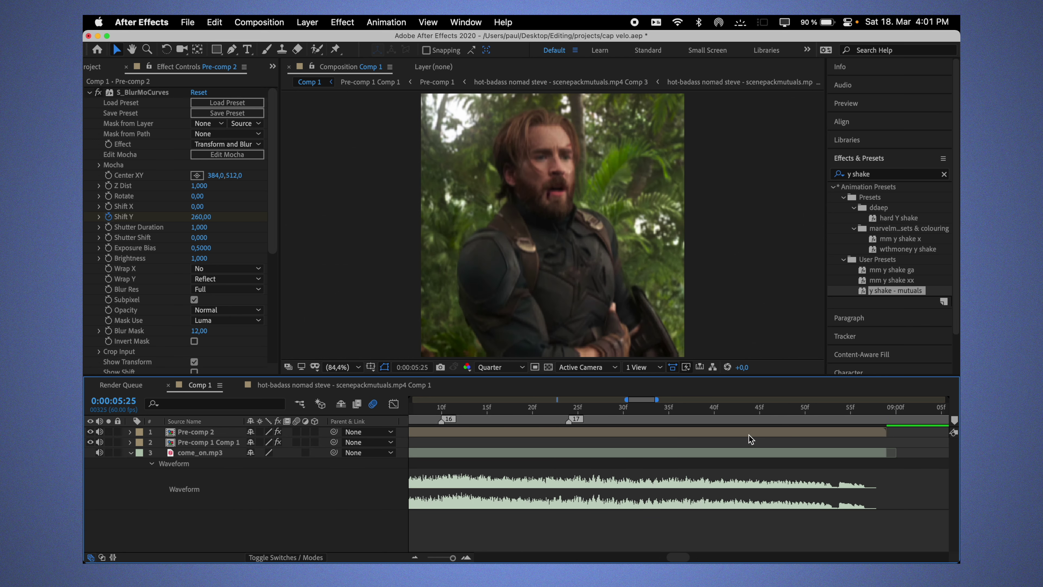
pyautogui.click(592, 418)
pyautogui.click(612, 431)
pyautogui.press('u')
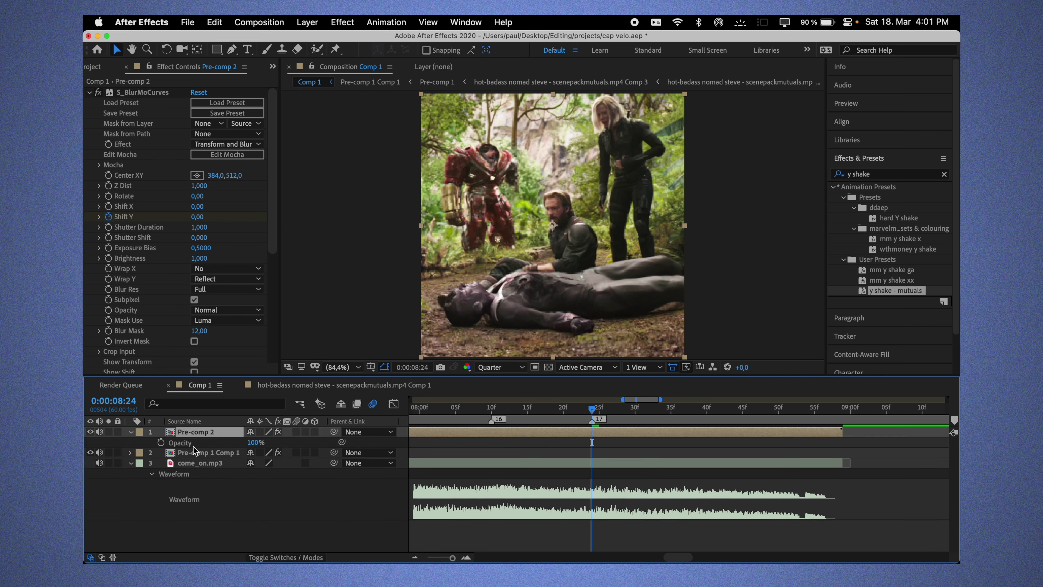
pyautogui.press('-')
pyautogui.press('-')
pyautogui.click(577, 472)
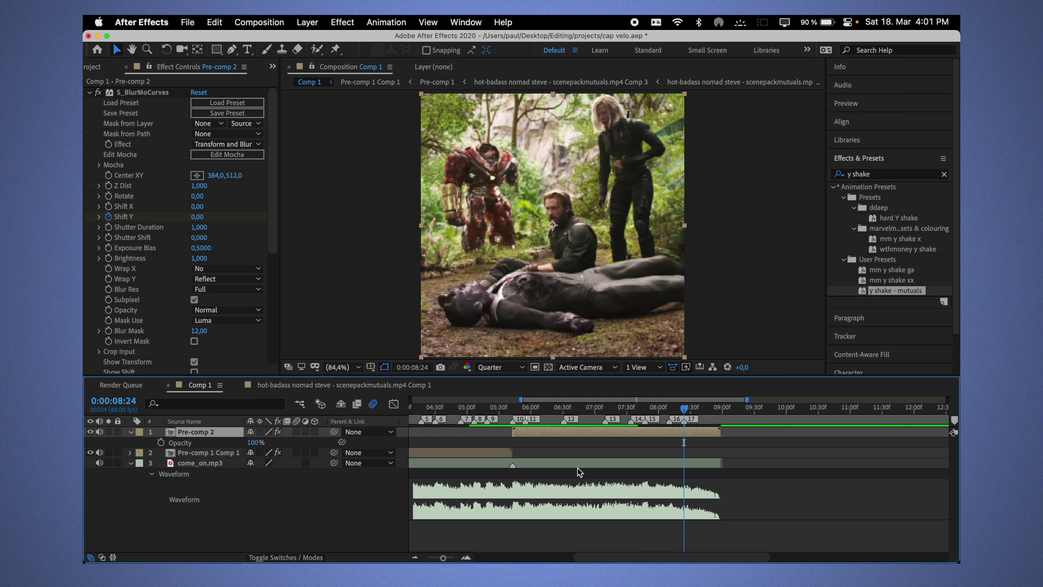
pyautogui.click(530, 445)
# - Add a new adjustment layer and trim its end to 08:59
pyautogui.rightClick(363, 492)
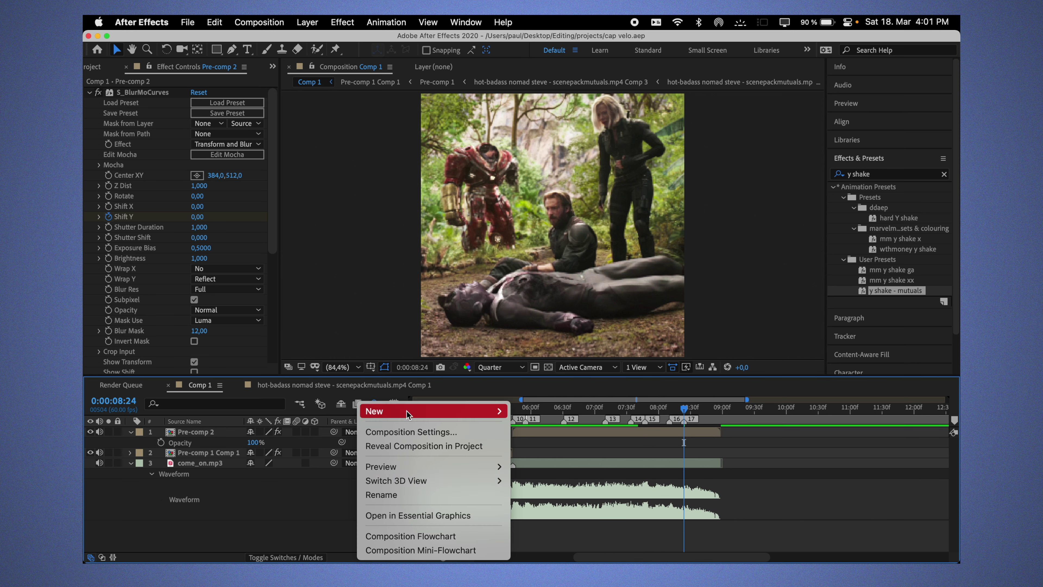
pyautogui.click(550, 507)
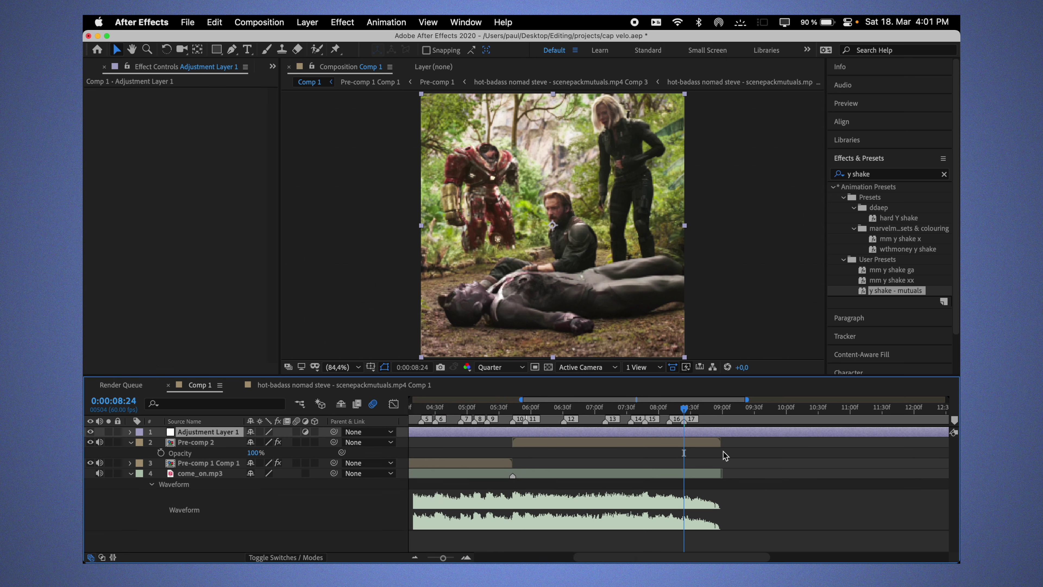
pyautogui.click(676, 409)
pyautogui.hotkey('alt', ']')
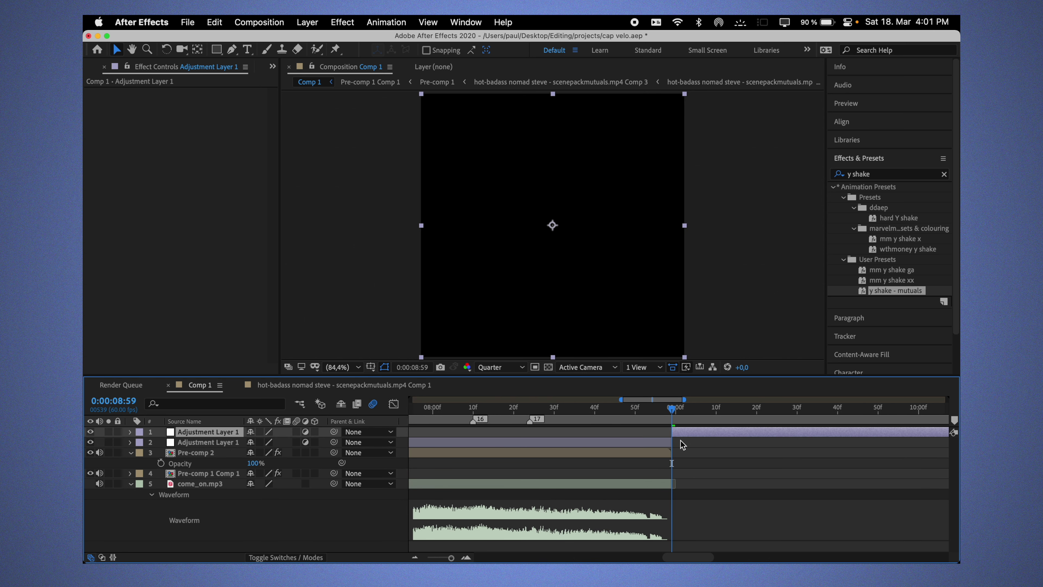
# - Split the adjustment layer at marker 1 (02:27) and delete the part before it
pyautogui.scroll(-8, 517, 466)
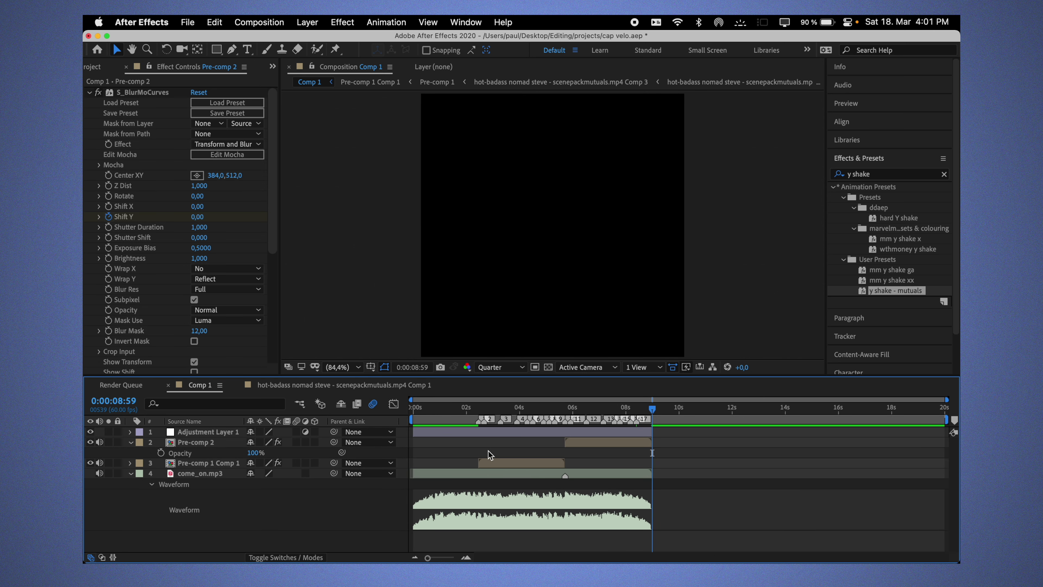
pyautogui.scroll(5, 517, 465)
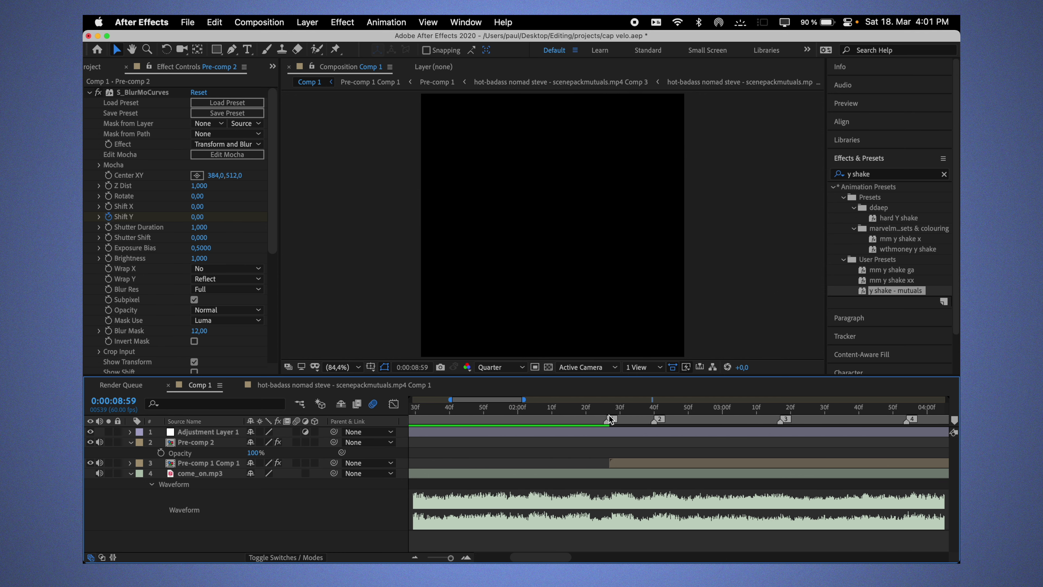
pyautogui.click(611, 410)
pyautogui.click(604, 431)
pyautogui.press('super+shift+d')
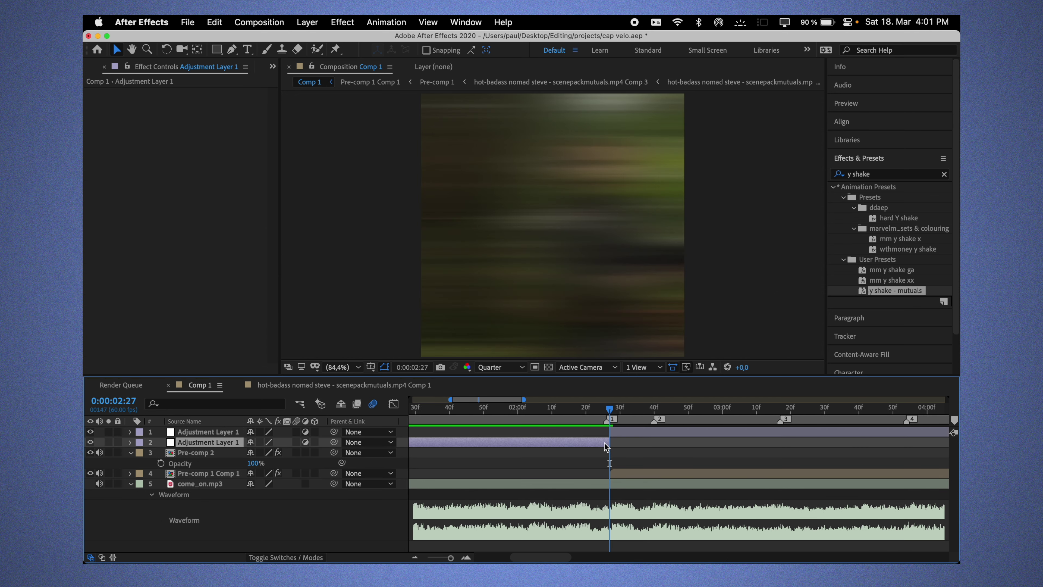
pyautogui.press('Delete')
pyautogui.scroll(-5, 604, 443)
# - Apply the 'the sun' preset to the adjustment layer
pyautogui.click(884, 175)
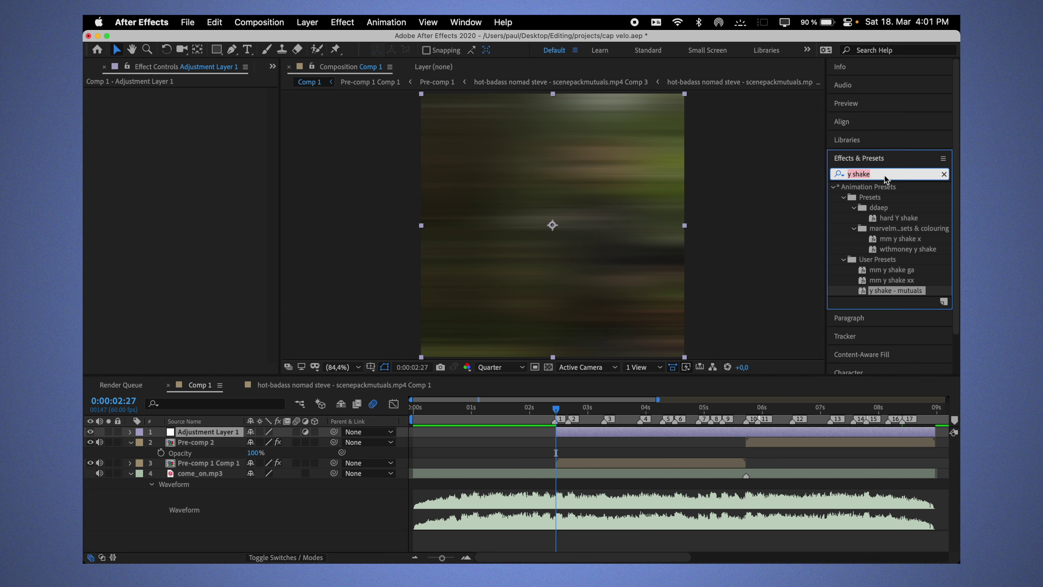
pyautogui.write('the sun')
pyautogui.press('Return')
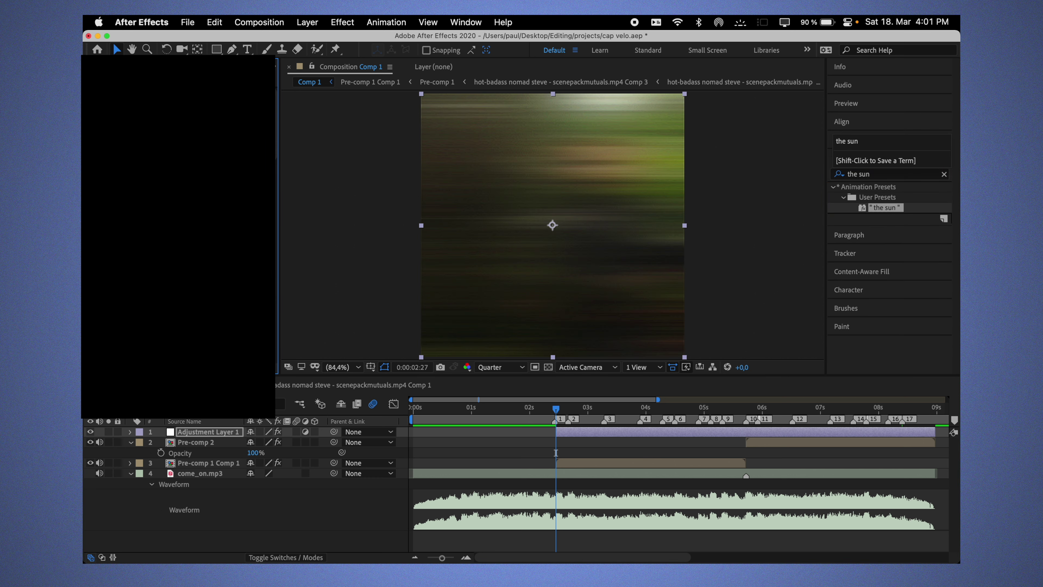
# - Precompose Pre-comp 1 Comp 1, Pre-comp 2 and the adjustment layer into Pre-comp 3
pyautogui.click(725, 462)
pyautogui.keyDown('shift'); pyautogui.click(752, 442); pyautogui.keyUp('shift')
pyautogui.press('super+shift+c')
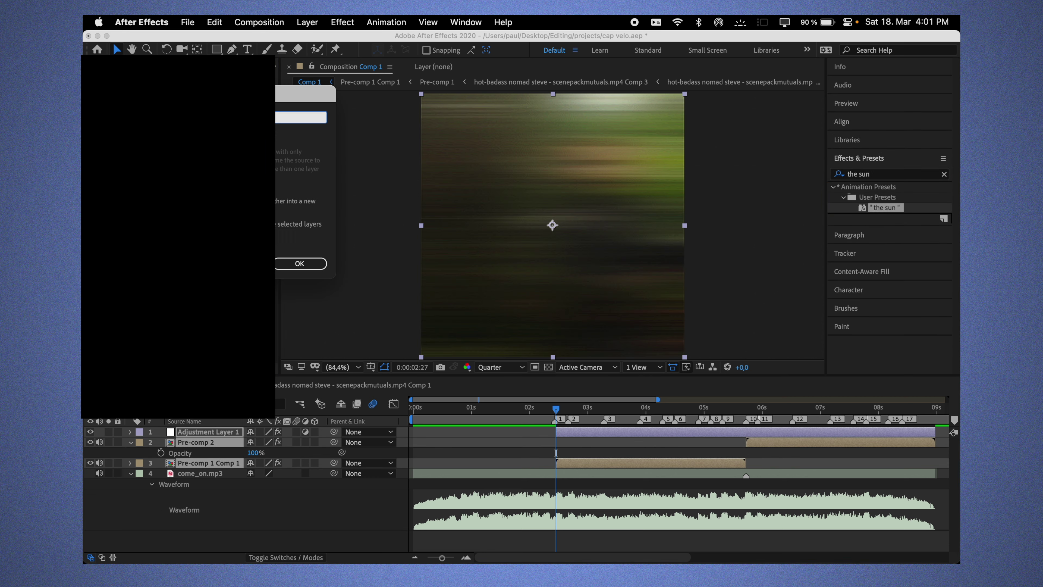
pyautogui.press('Return')
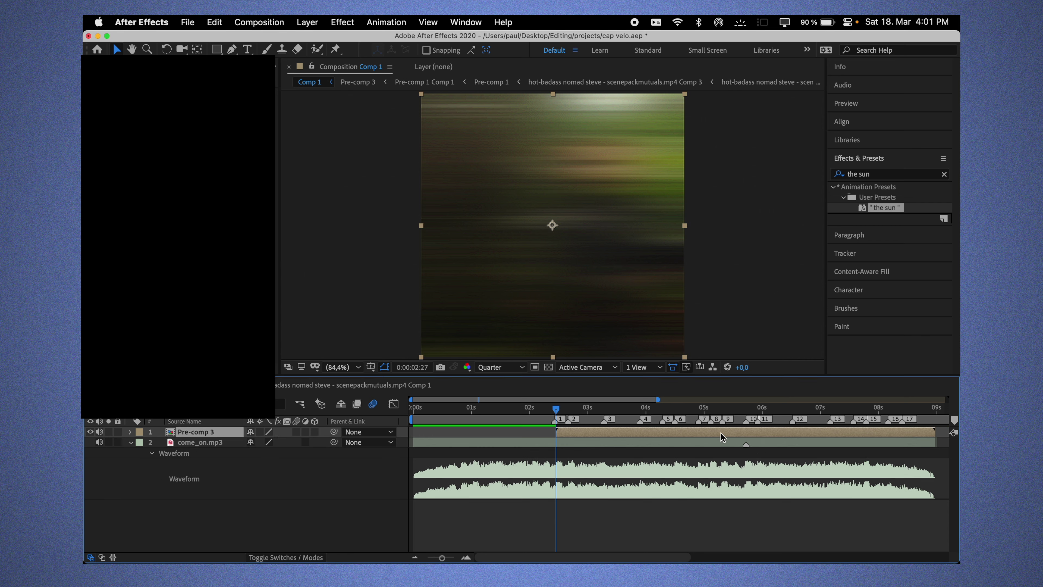
# - Apply the zoom ins preset to Pre-comp 3 and stretch its Scale keyframes to the layer end
pyautogui.click(893, 174)
pyautogui.write('zoom ins')
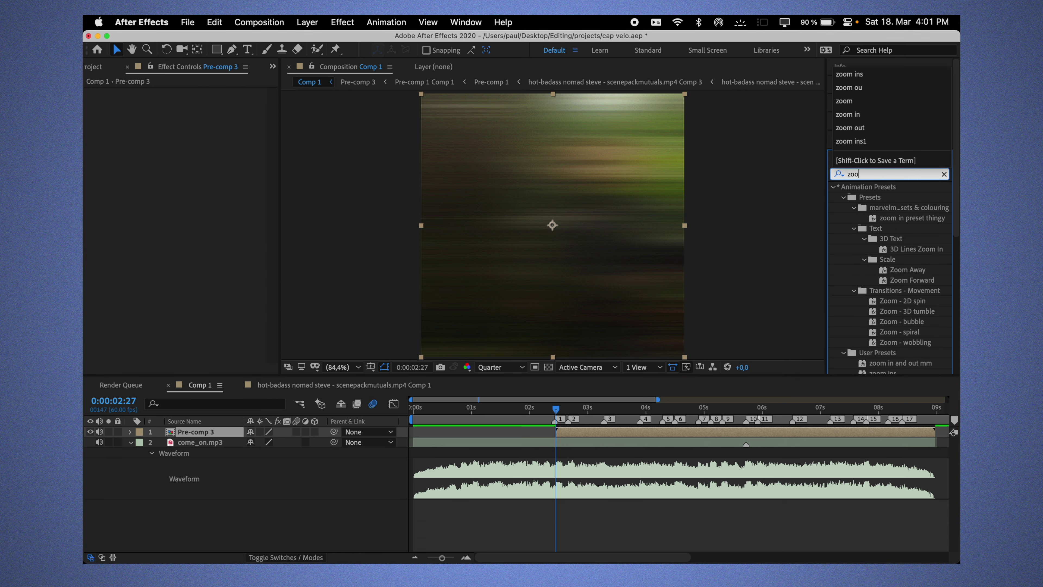
pyautogui.doubleClick(887, 208)
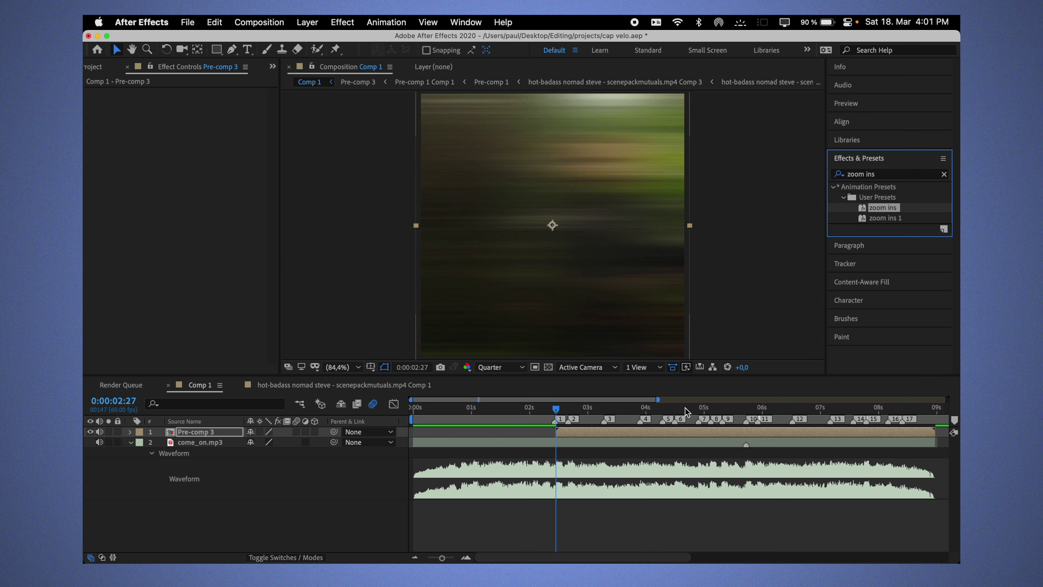
pyautogui.click(610, 429)
pyautogui.press('u')
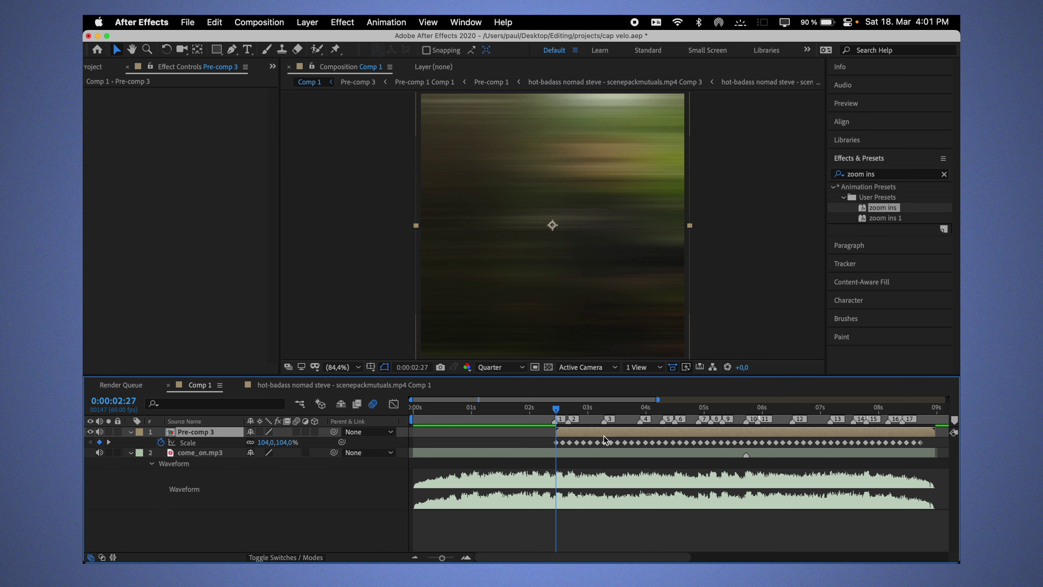
pyautogui.moveTo(536, 433)
pyautogui.mouseDown()
pyautogui.moveTo(725, 460)
pyautogui.moveTo(935, 453)
pyautogui.mouseUp()
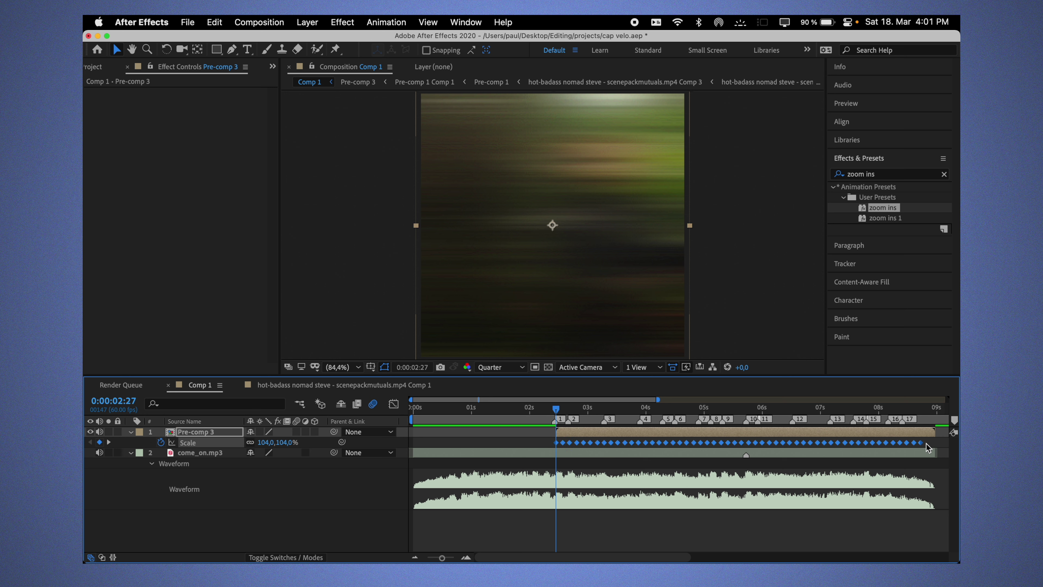
pyautogui.moveTo(928, 447); pyautogui.dragTo(937, 450)
# - Add the panning 1 preset to Pre-comp 3, set Defocus to 0, and save
pyautogui.click(883, 174)
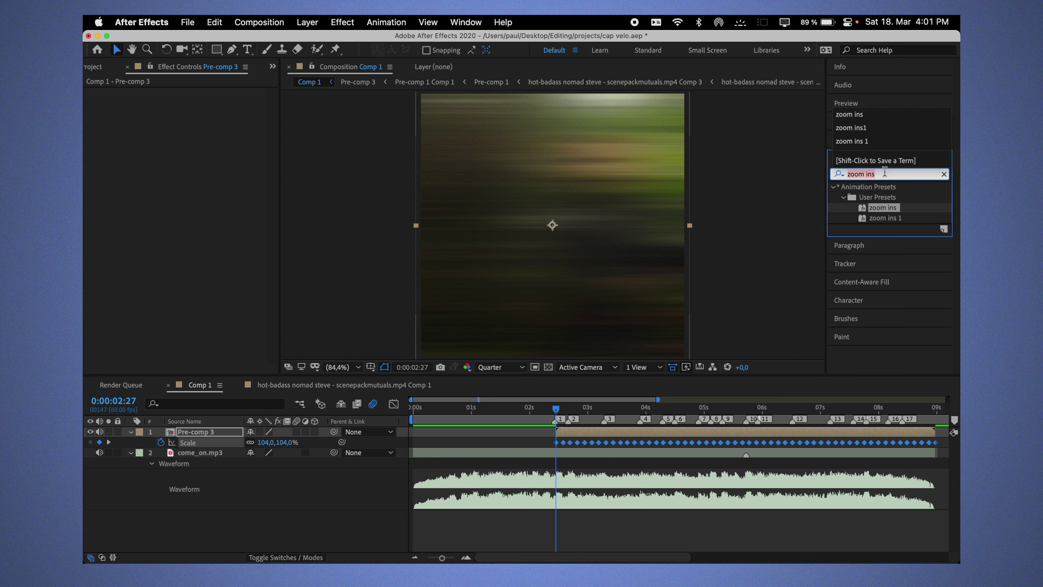
pyautogui.write('pann')
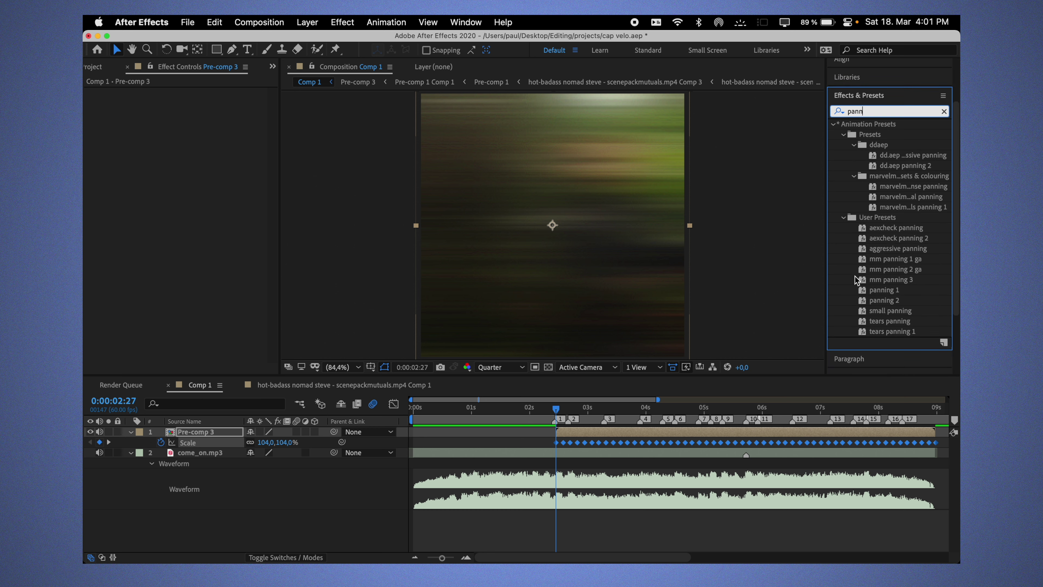
pyautogui.click(891, 290)
pyautogui.moveTo(683, 387); pyautogui.dragTo(599, 432)
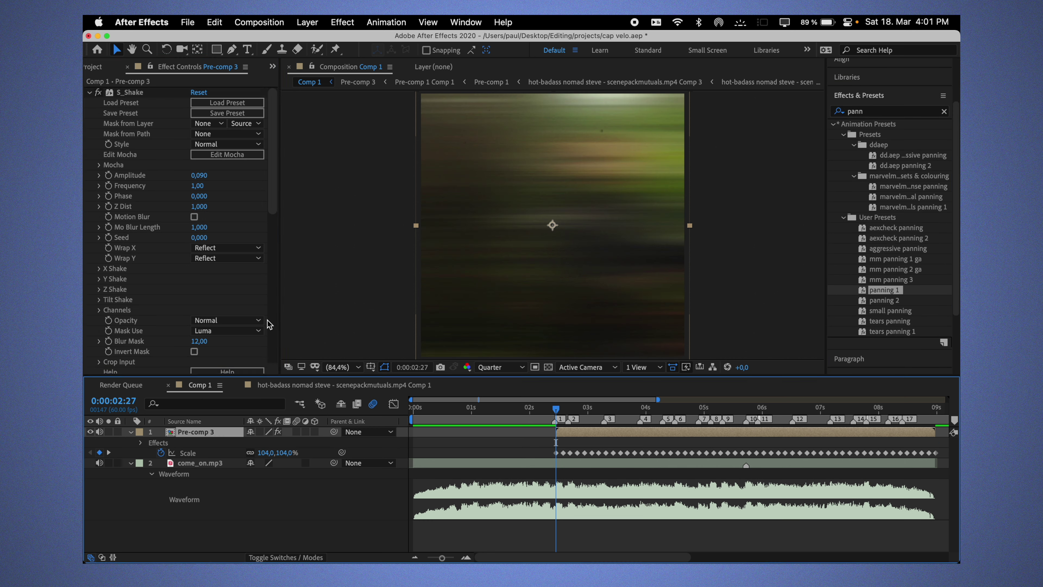
pyautogui.scroll(-5, 220, 297)
pyautogui.moveTo(202, 303); pyautogui.dragTo(188, 291)
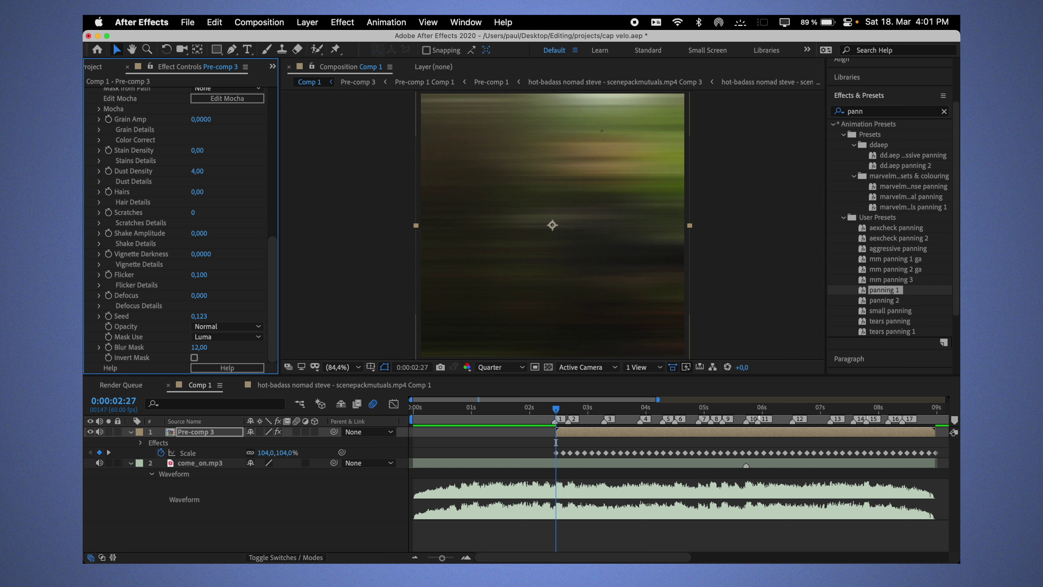
pyautogui.press('super+s')
pyautogui.click(501, 408)
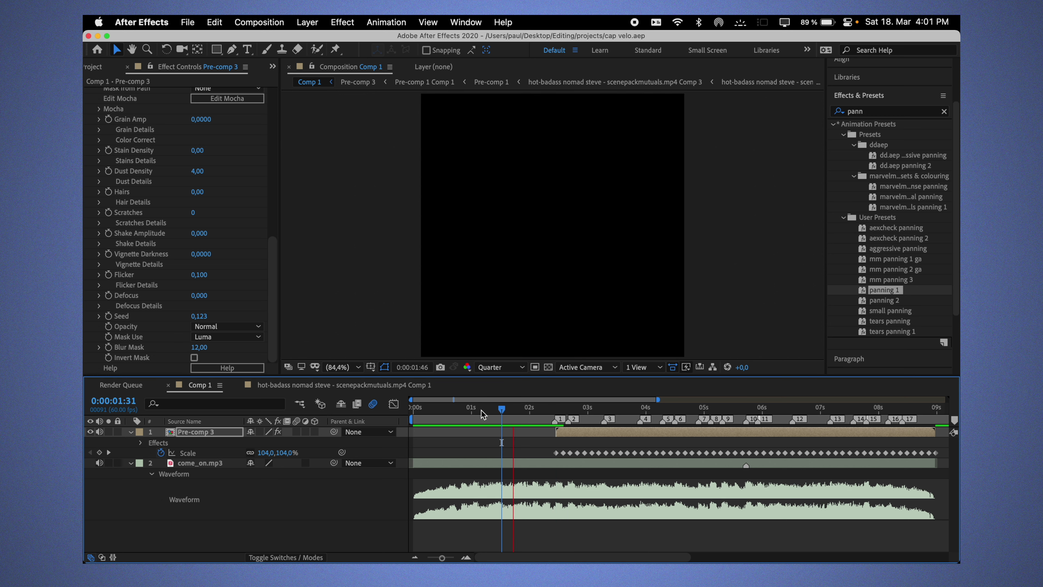
pyautogui.press('Home')
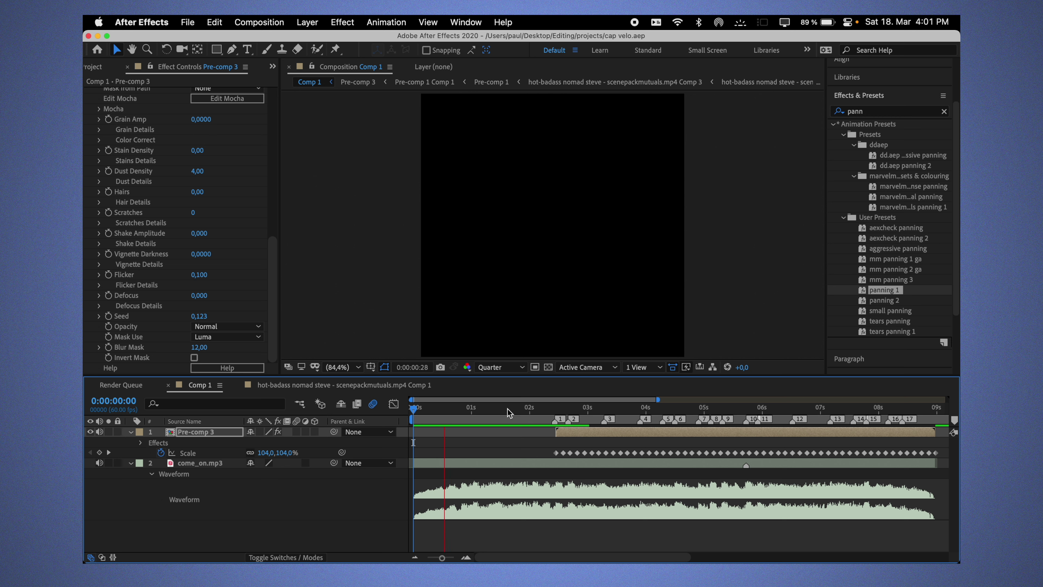
# - Keyframe Pre-comp 3's Opacity from 100% at 08:24 to 0% at 08:59, then preview
pyautogui.moveTo(509, 410); pyautogui.dragTo(901, 410)
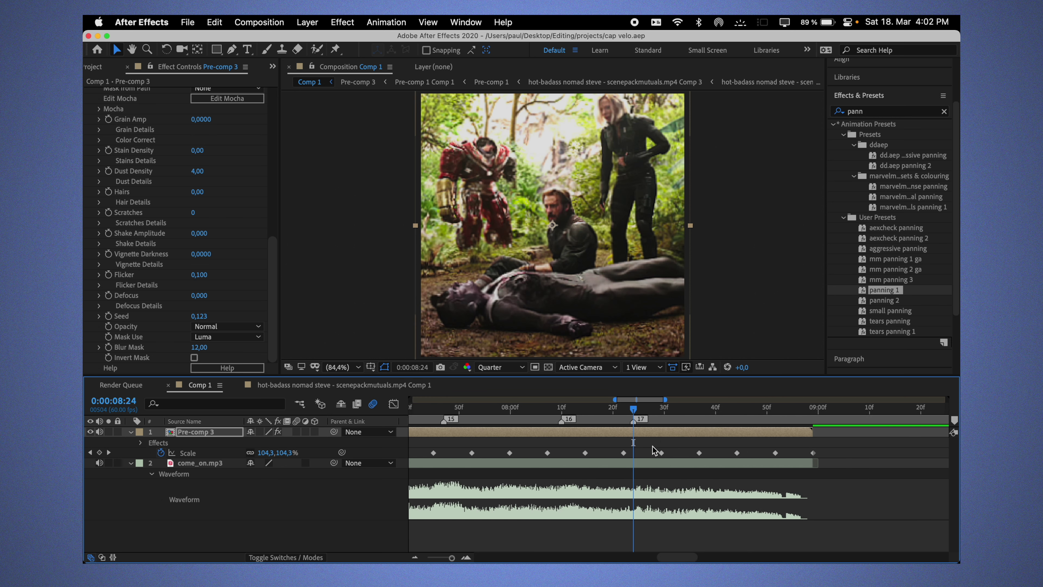
pyautogui.press('t')
pyautogui.click(160, 442)
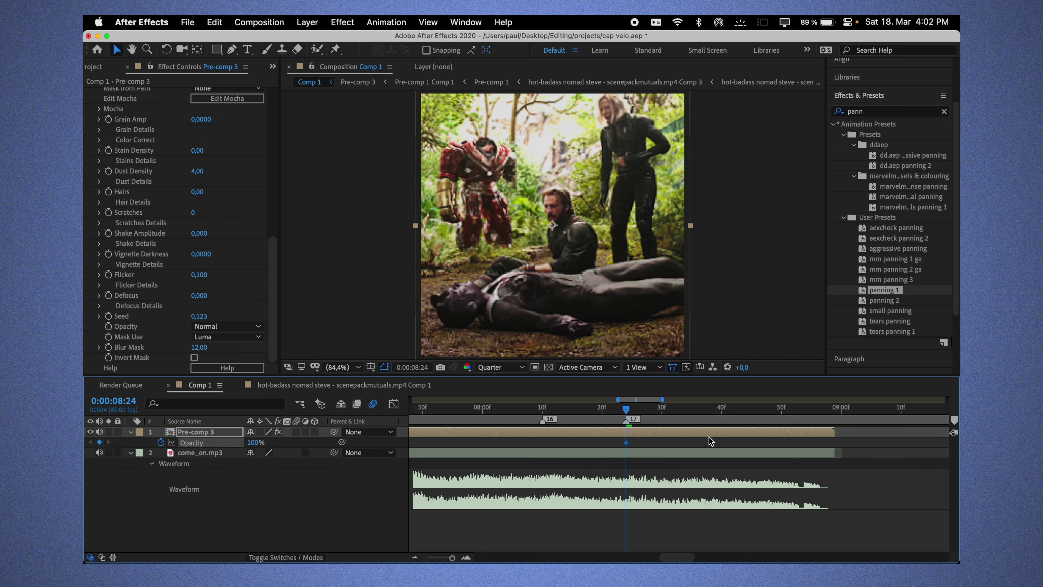
pyautogui.moveTo(849, 411); pyautogui.dragTo(834, 421)
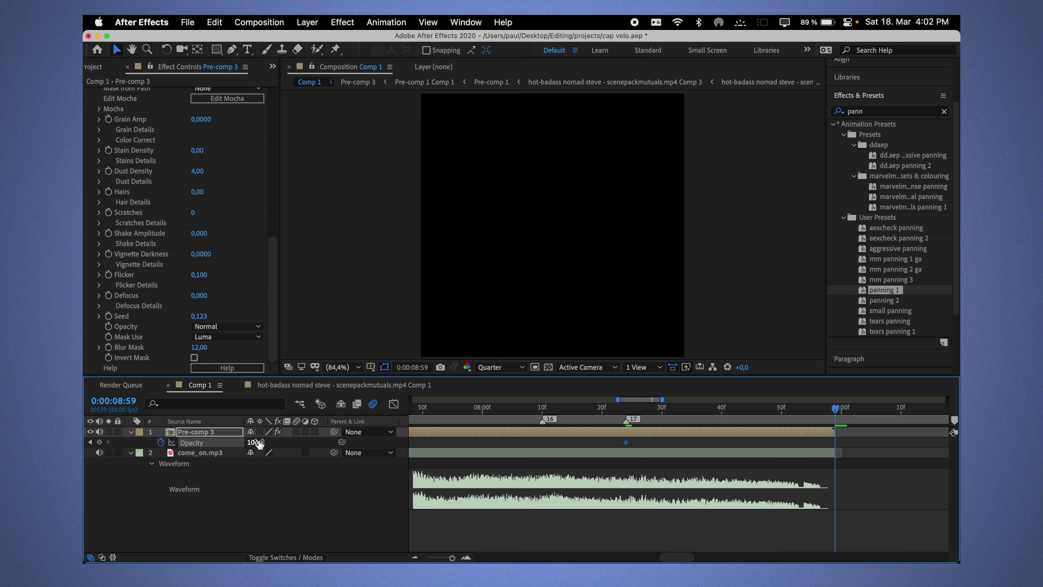
pyautogui.scroll(-4, 718, 454)
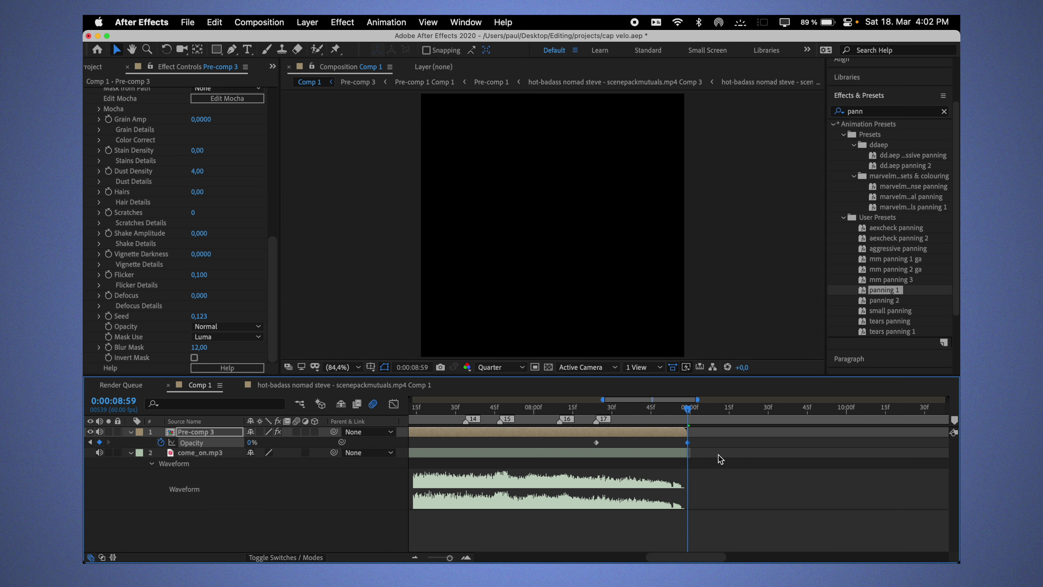
pyautogui.press('pageup')
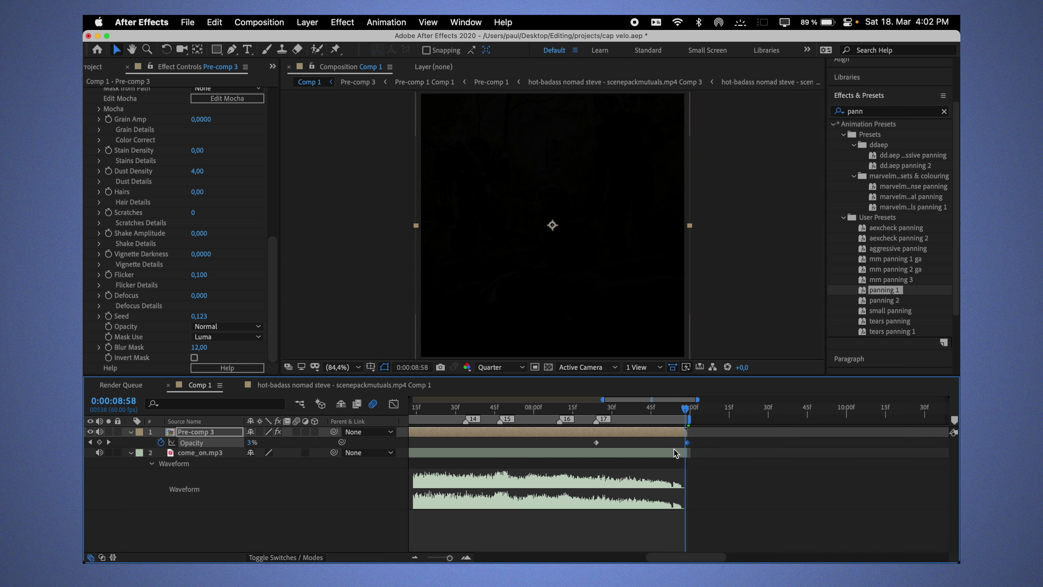
pyautogui.press(';')
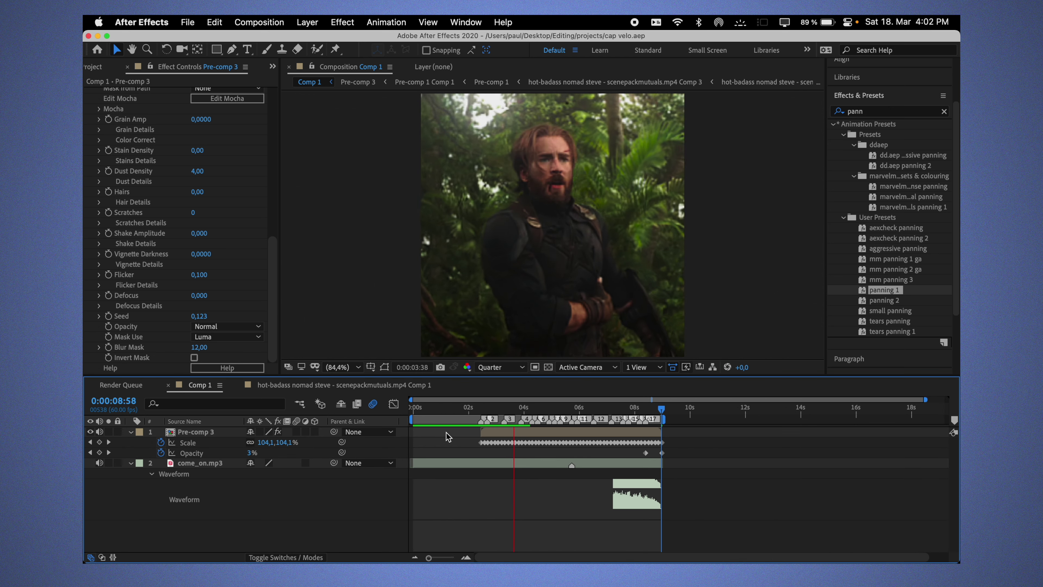
pyautogui.press('u')
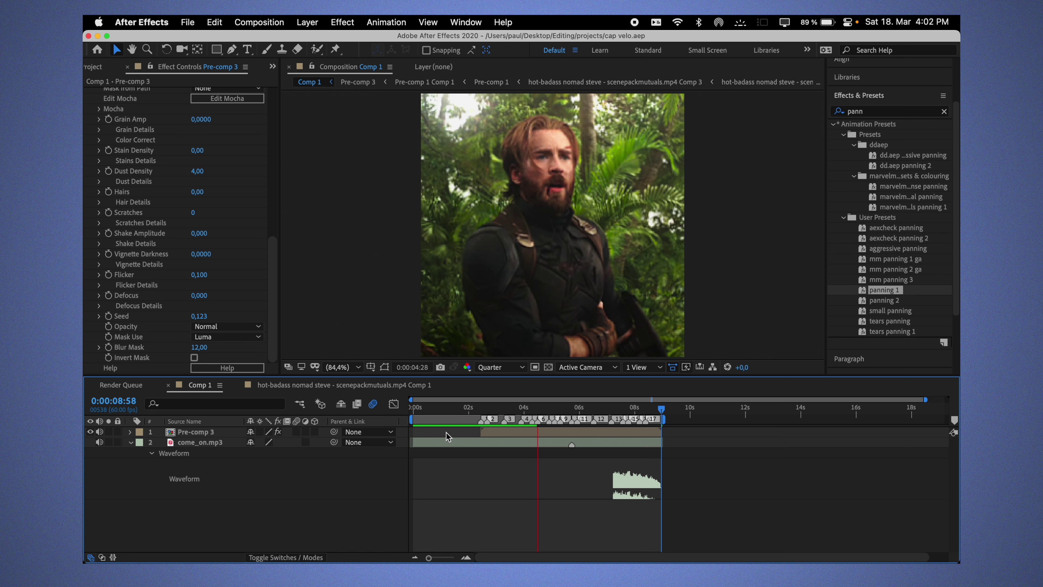
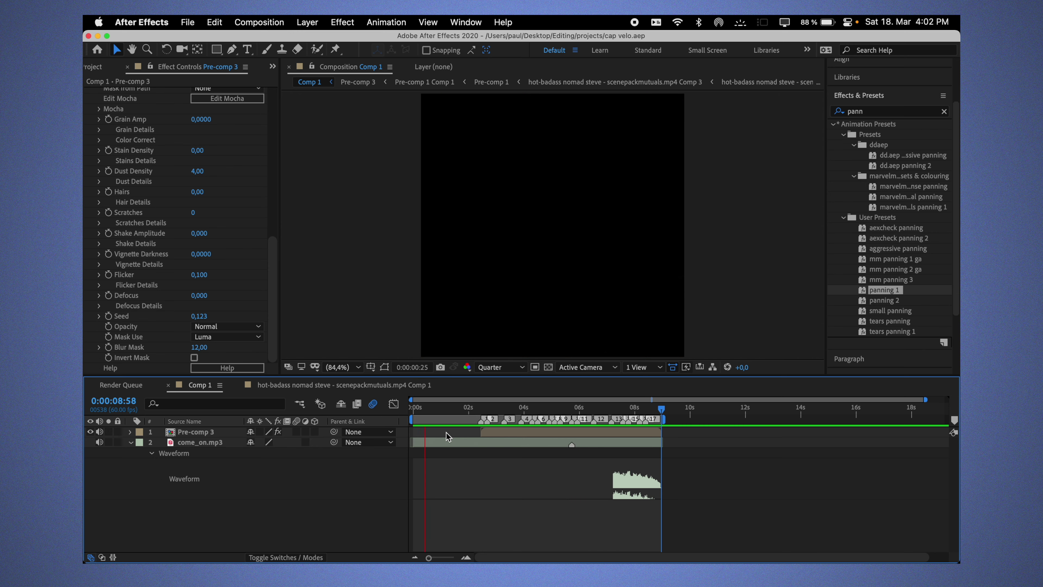
# - Stop the preview, mute Pre-comp 3's audio, save, and return to the timeline start
pyautogui.press('space')
pyautogui.press('=')
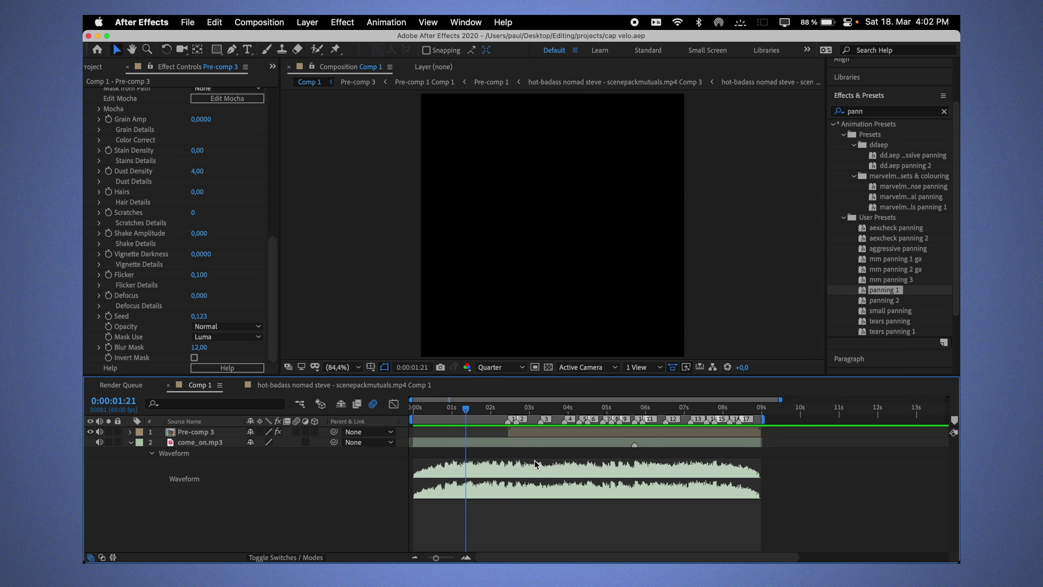
pyautogui.click(99, 432)
pyautogui.press('super+s')
pyautogui.click(496, 409)
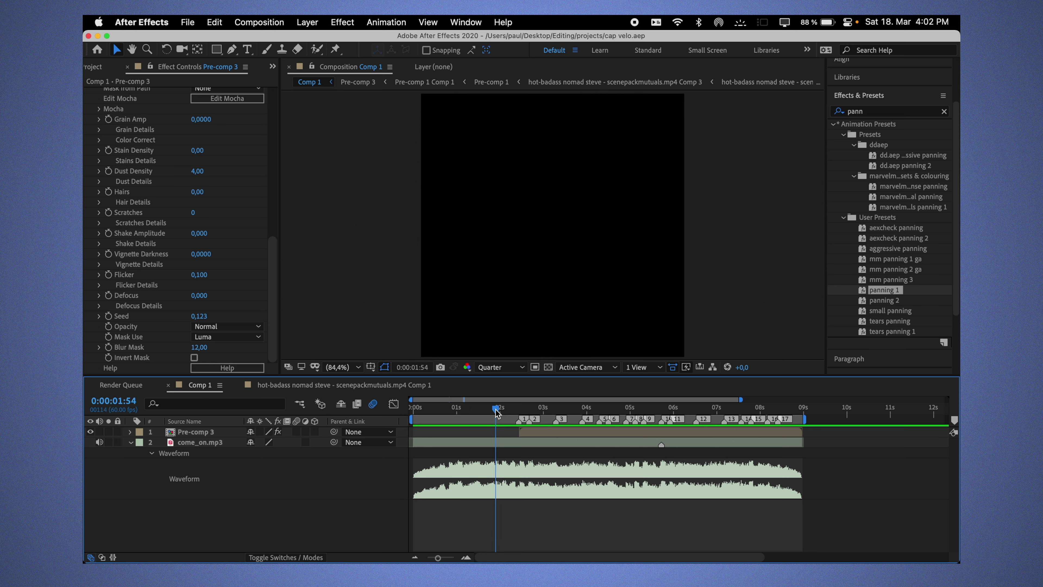
pyautogui.press('Home')
# - Create a text layer in the composition reading 'mutuals'
pyautogui.press('cmd+t')
pyautogui.click(566, 260)
pyautogui.write('m')
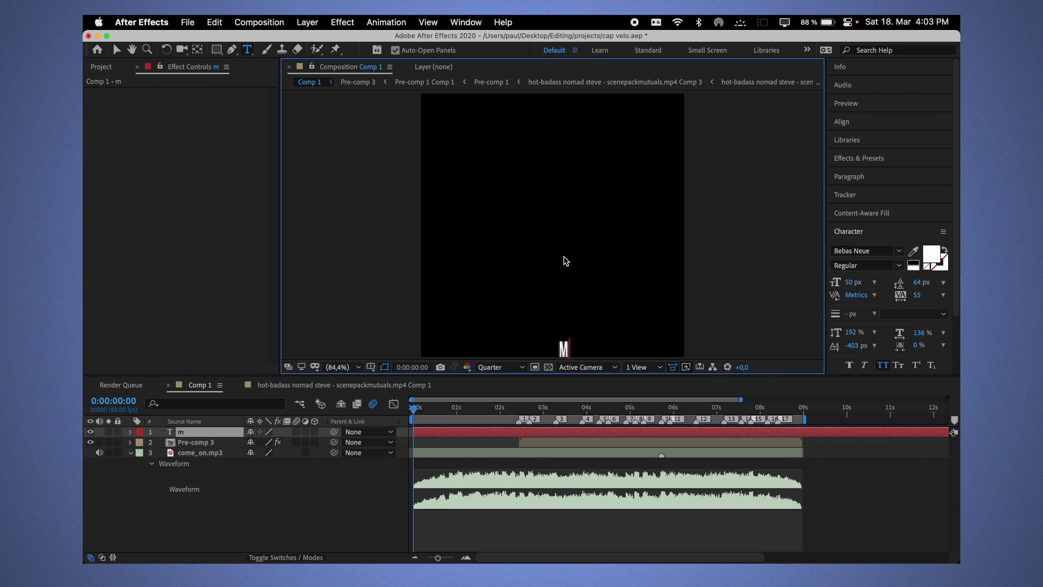
pyautogui.write('utuals')
pyautogui.press('super+a')
# - Set the caption's font to Andale Mono
pyautogui.click(852, 251)
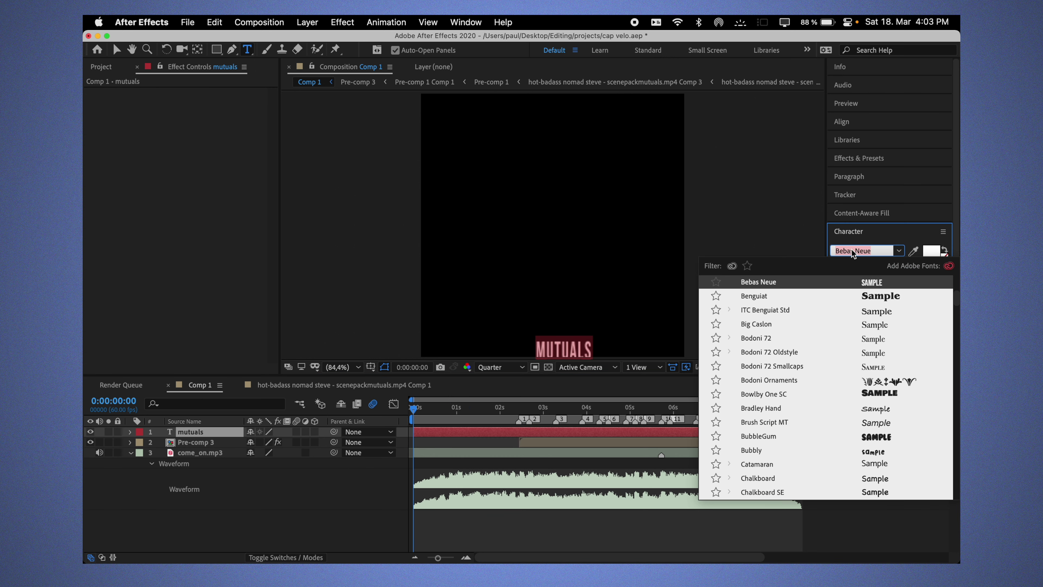
pyautogui.write('adn')
pyautogui.press('BackSpace')
pyautogui.press('BackSpace')
pyautogui.press('BackSpace')
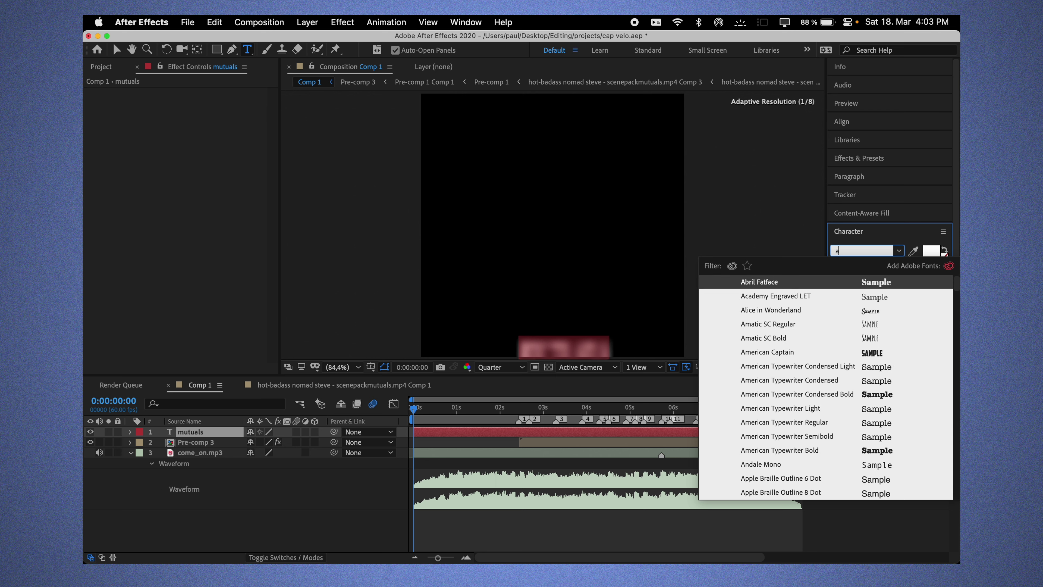
pyautogui.write('ndal')
pyautogui.press('Return')
# - Centre the caption horizontally and vertically in the composition using Align
pyautogui.click(858, 121)
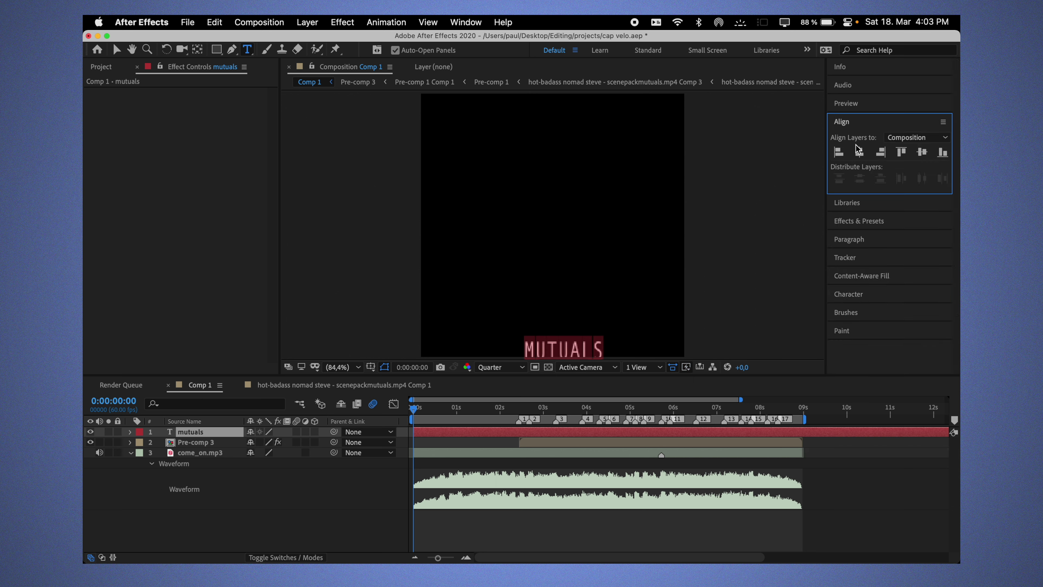
pyautogui.click(859, 153)
pyautogui.click(922, 152)
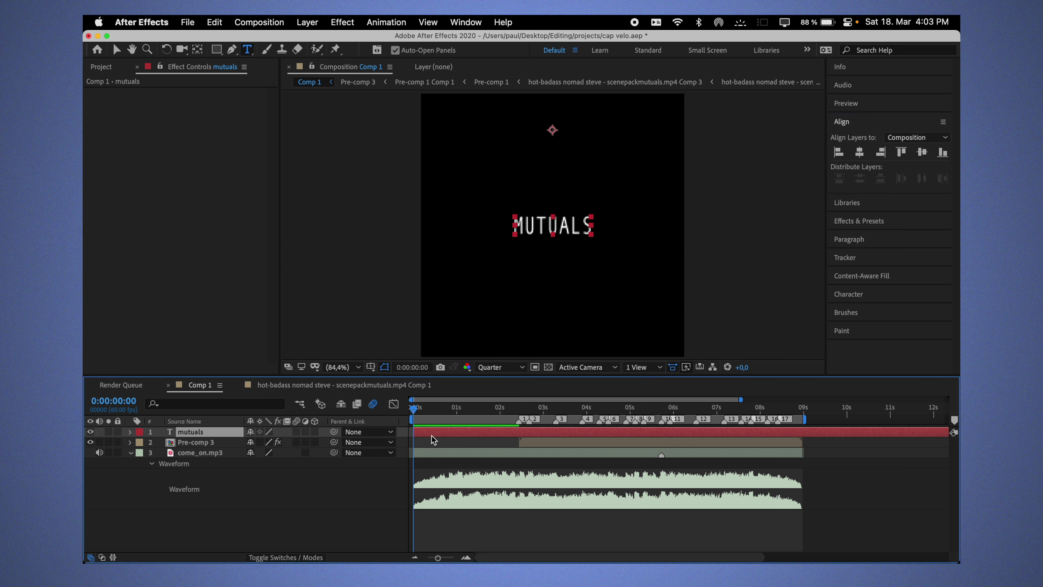
# - Scale the mutuals caption down to 20%
pyautogui.press('s')
pyautogui.click(265, 442)
pyautogui.write('25')
pyautogui.press('Return')
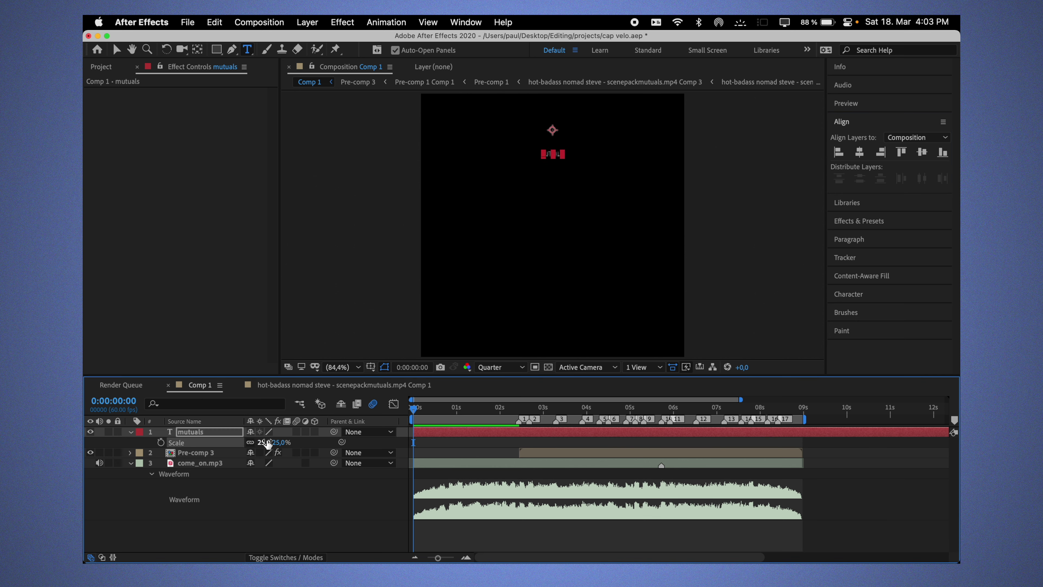
pyautogui.click(268, 440)
pyautogui.write('20')
pyautogui.press('Return')
# - Move the caption below centre to a Position Y of about 612, kept horizontally centred
pyautogui.click(456, 452)
pyautogui.click(427, 445)
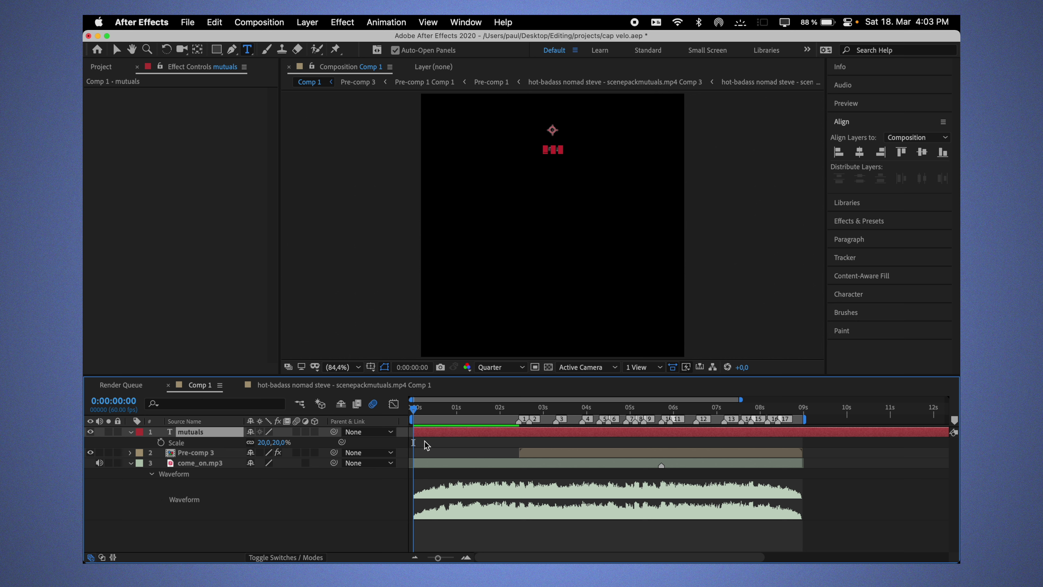
pyautogui.moveTo(261, 442); pyautogui.dragTo(488, 481)
pyautogui.press('p')
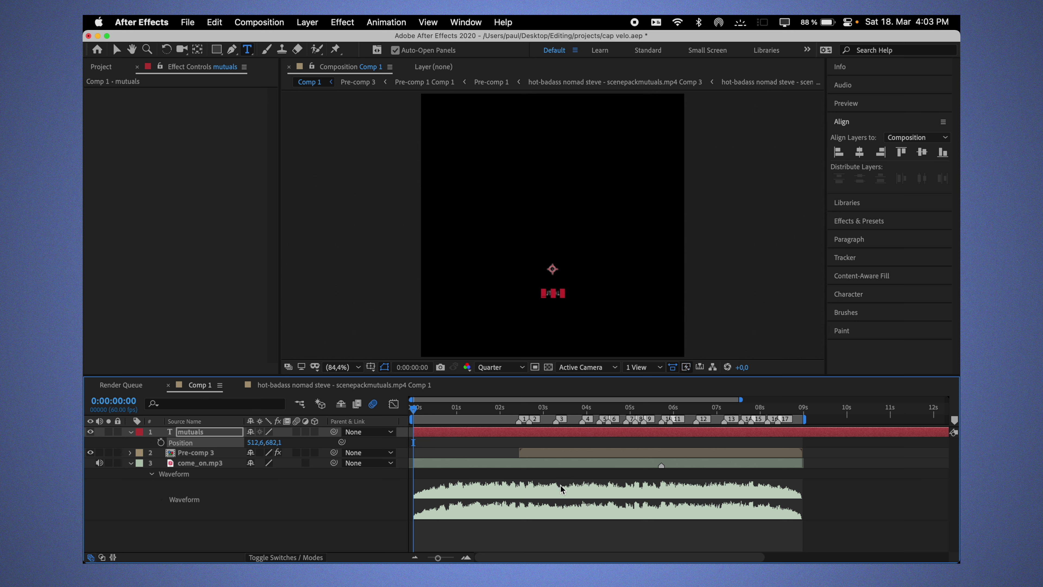
pyautogui.click(859, 152)
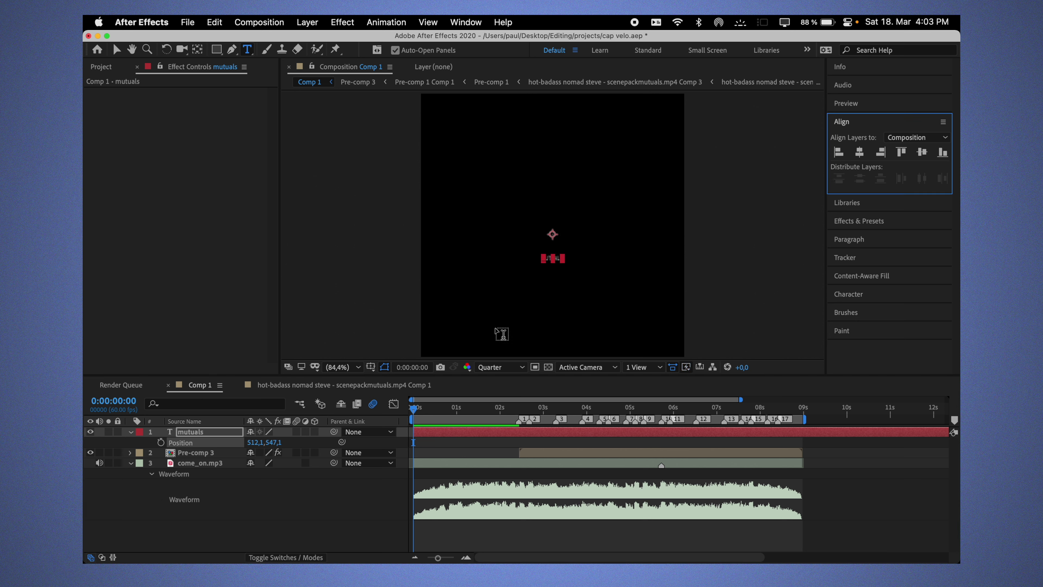
pyautogui.moveTo(277, 444); pyautogui.dragTo(313, 451)
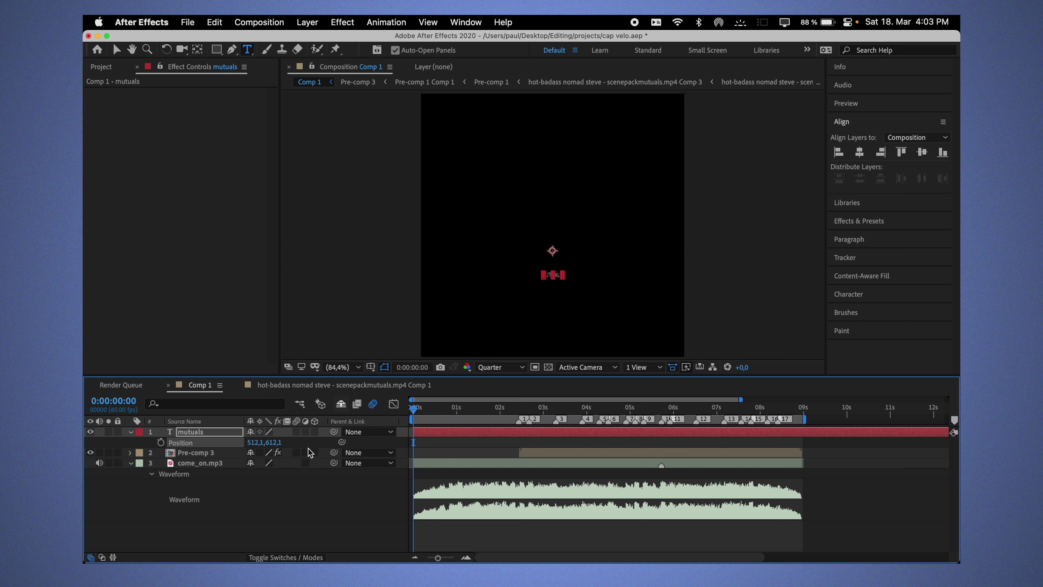
# - Add a black solid layer and place it beneath Pre-comp 3
pyautogui.rightClick(336, 497)
pyautogui.moveTo(371, 429)
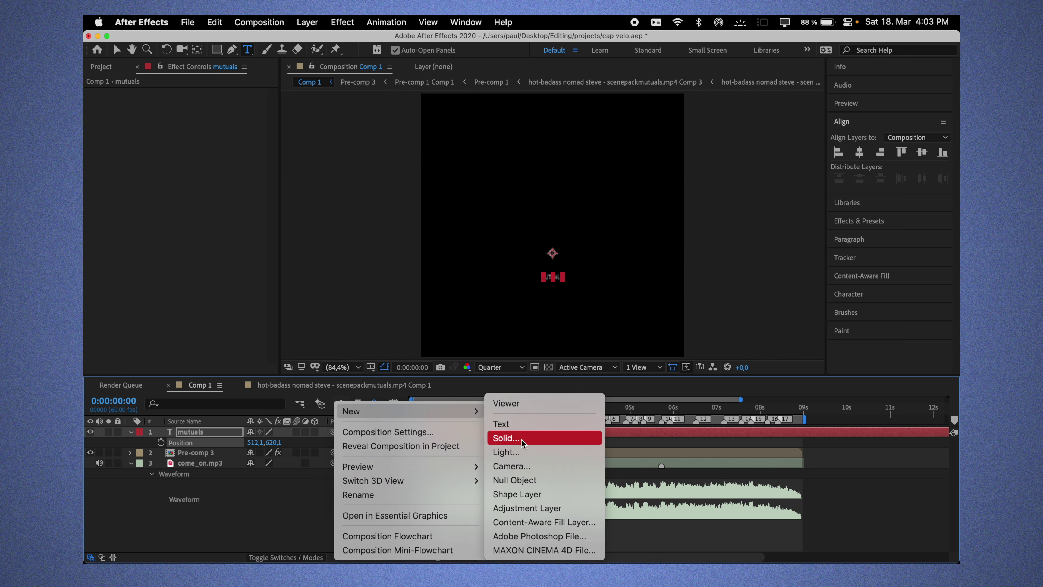
pyautogui.click(506, 436)
pyautogui.press('Return')
pyautogui.moveTo(206, 431); pyautogui.dragTo(228, 473)
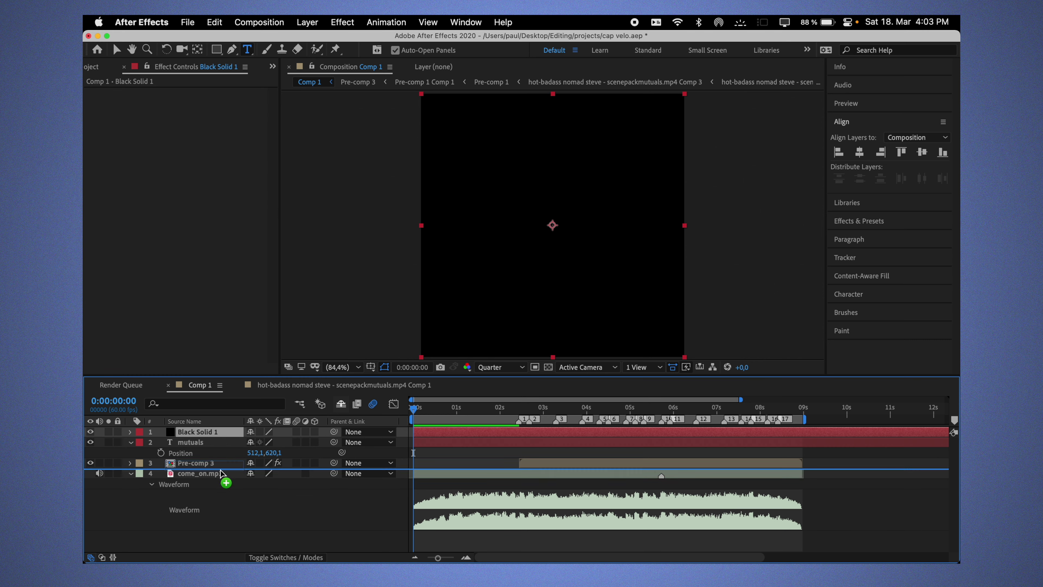
# - Give the mutuals caption a Drop Shadow and a Blending Mode layer style
pyautogui.rightClick(441, 431)
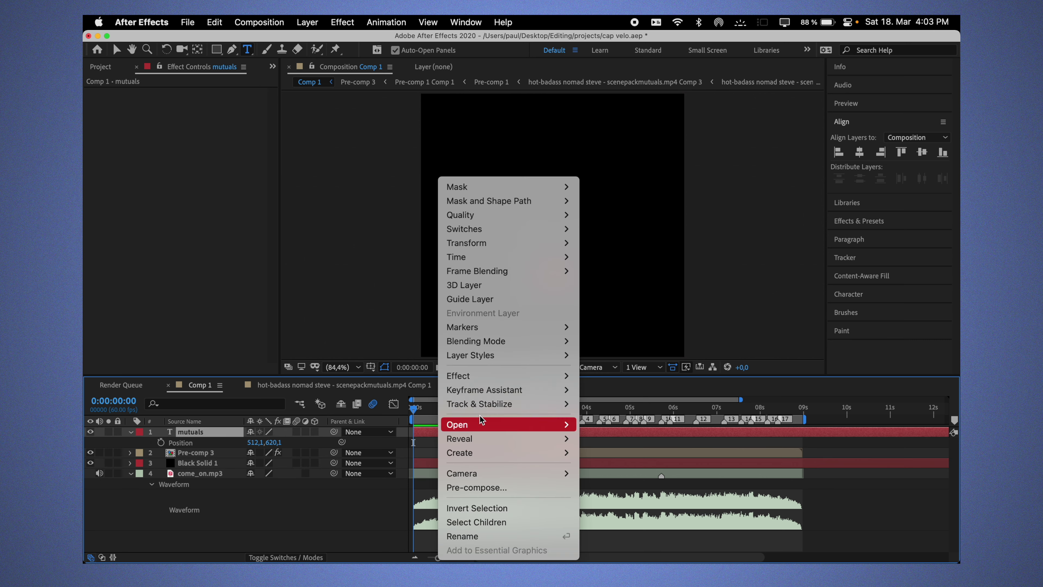
pyautogui.moveTo(501, 354)
pyautogui.click(608, 404)
pyautogui.rightClick(441, 432)
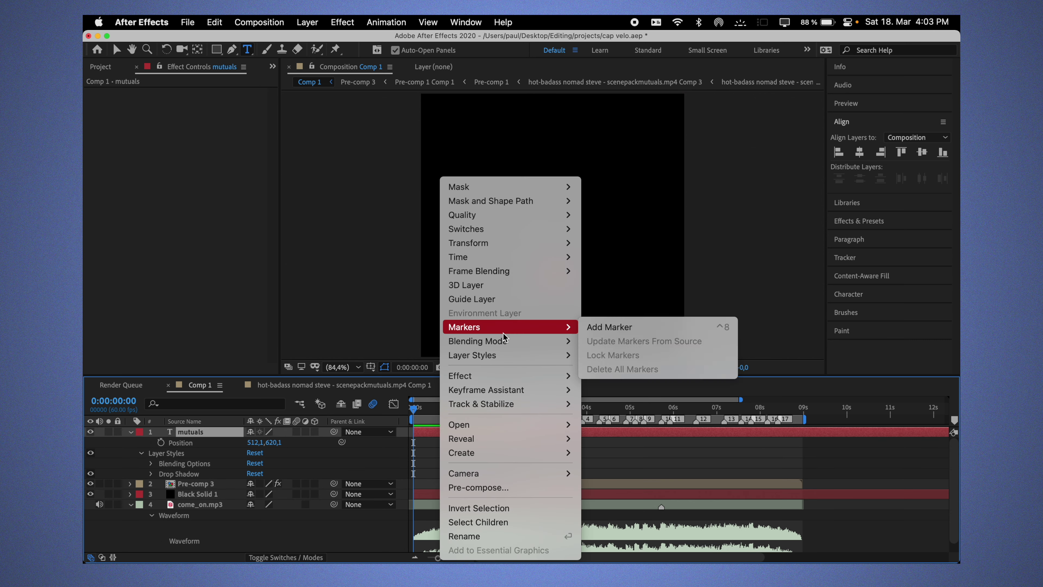
pyautogui.moveTo(551, 341)
pyautogui.click(643, 301)
# - At 3:26, readjust the caption's scale and vertical position against the footage
pyautogui.click(562, 408)
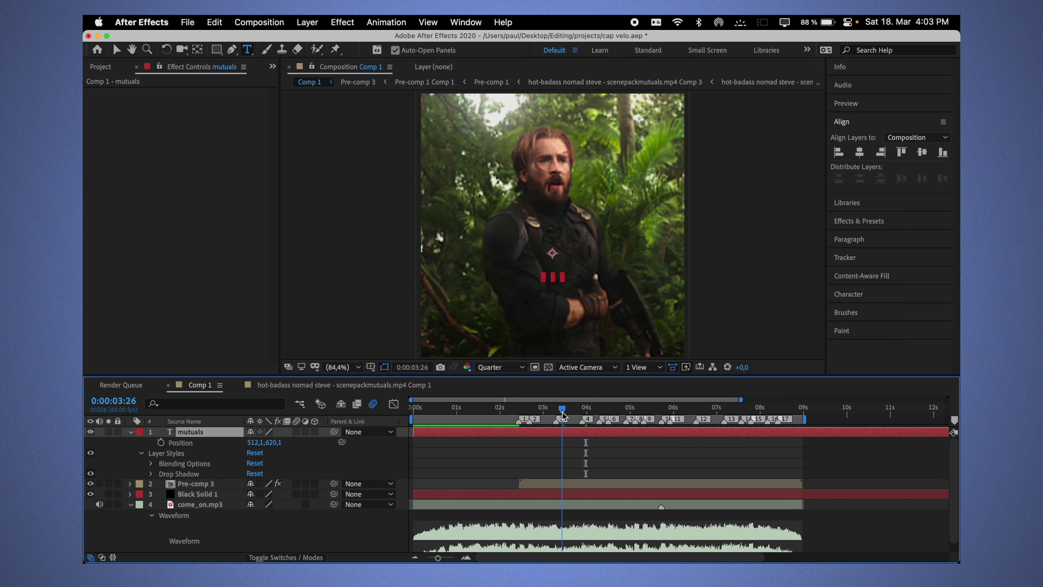
pyautogui.click(550, 453)
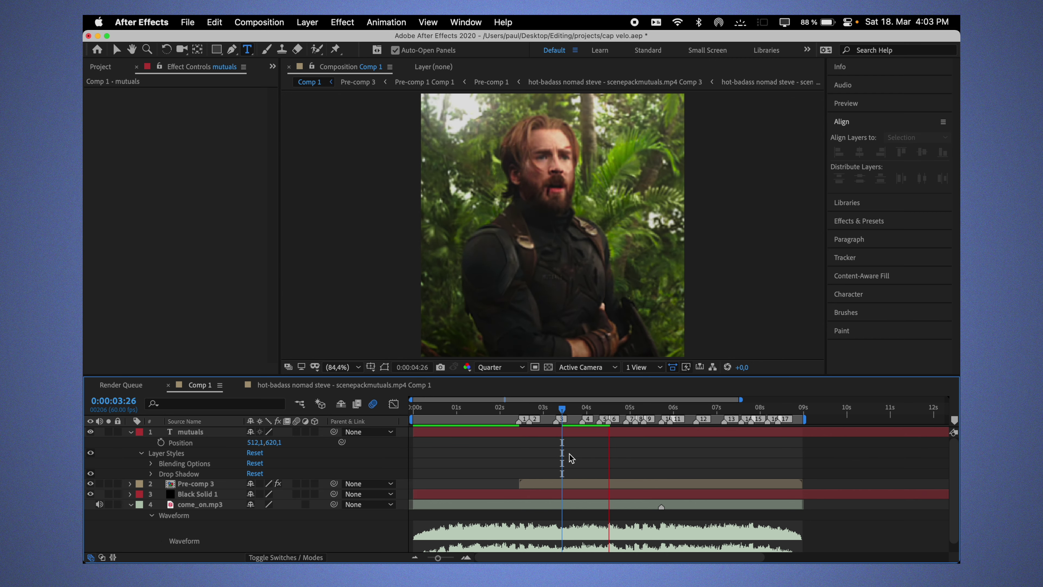
pyautogui.click(537, 443)
pyautogui.press('s')
pyautogui.click(265, 442)
pyautogui.write('22')
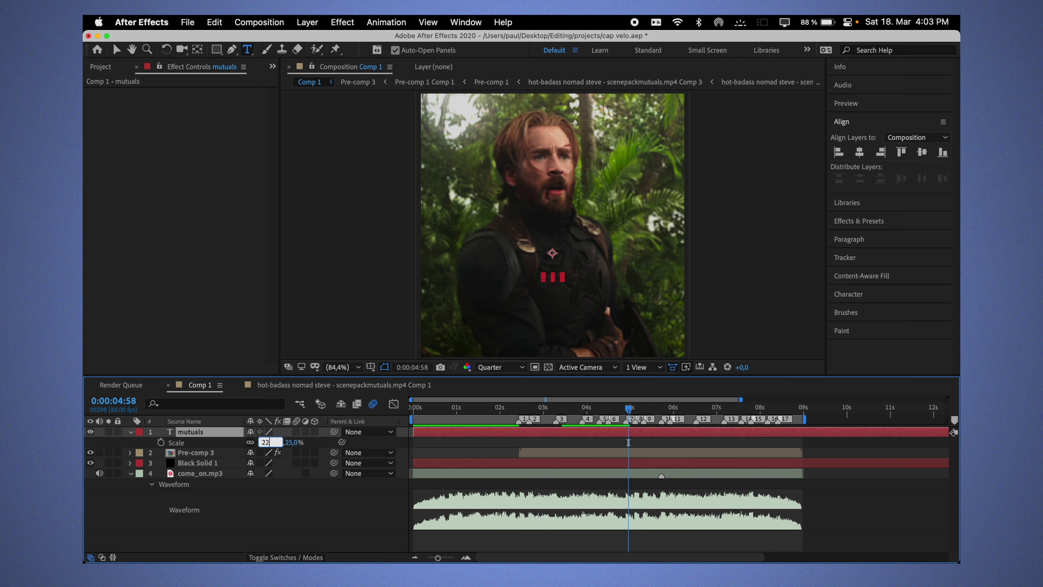
pyautogui.press('Return')
pyautogui.press('p')
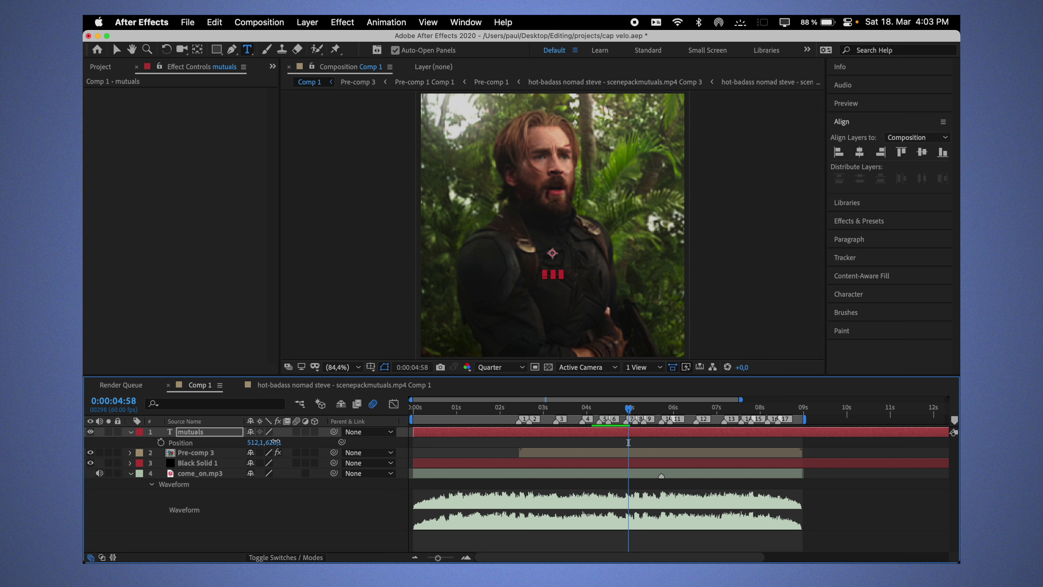
pyautogui.moveTo(274, 442); pyautogui.dragTo(295, 448)
pyautogui.click(456, 447)
# - Check Pre-comp 3's animated properties, then save the project and preview from the start
pyautogui.press('u')
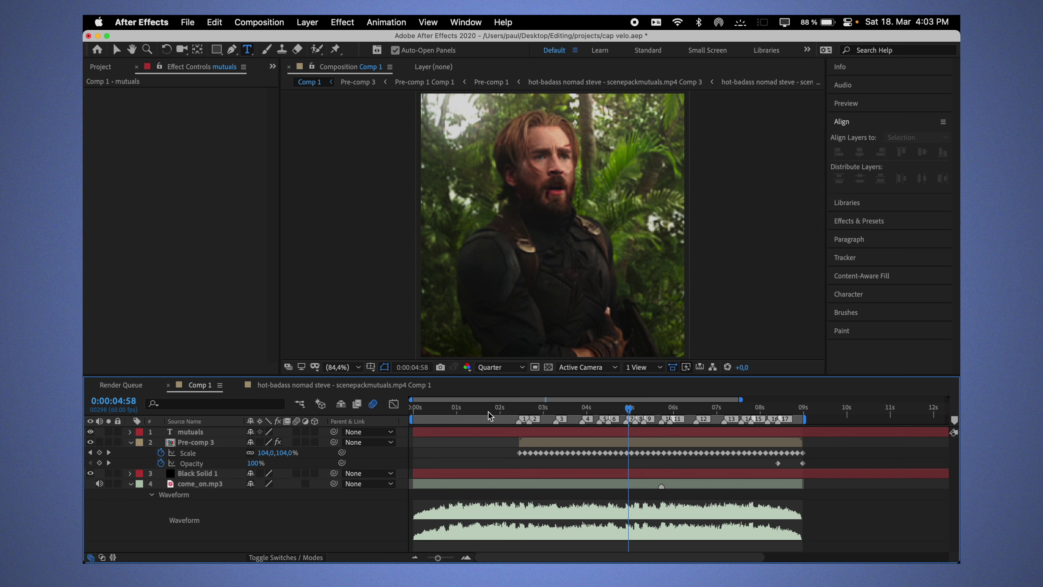
pyautogui.press('u')
pyautogui.press('space')
pyautogui.press('super+s')
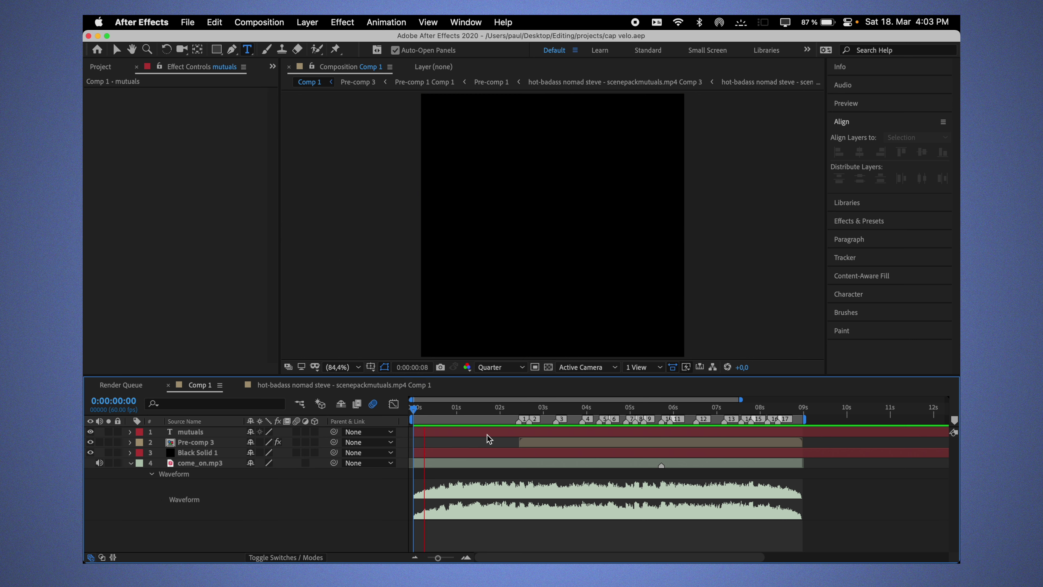
# - Stop the preview and add Comp 1 to the Render Queue
pyautogui.press('space')
pyautogui.click(263, 22)
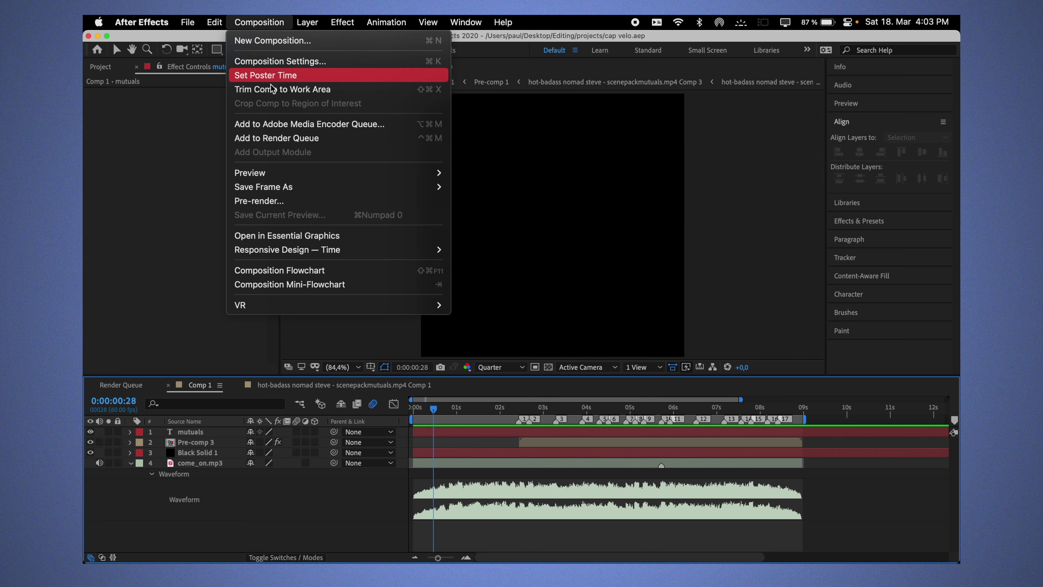
pyautogui.click(296, 142)
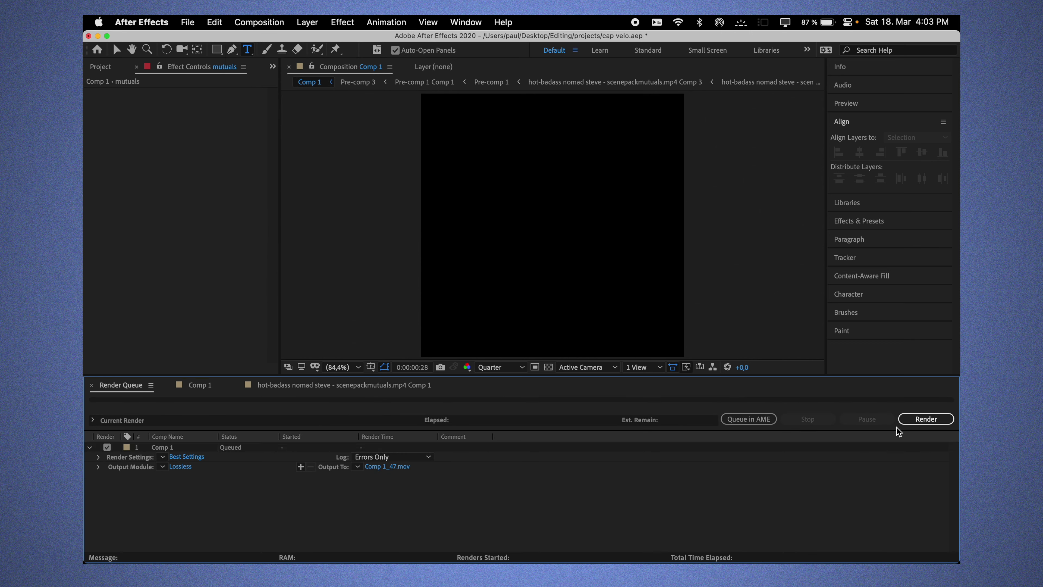
# - Start the render of Comp 1 to Comp 1_47.mov
pyautogui.click(925, 419)
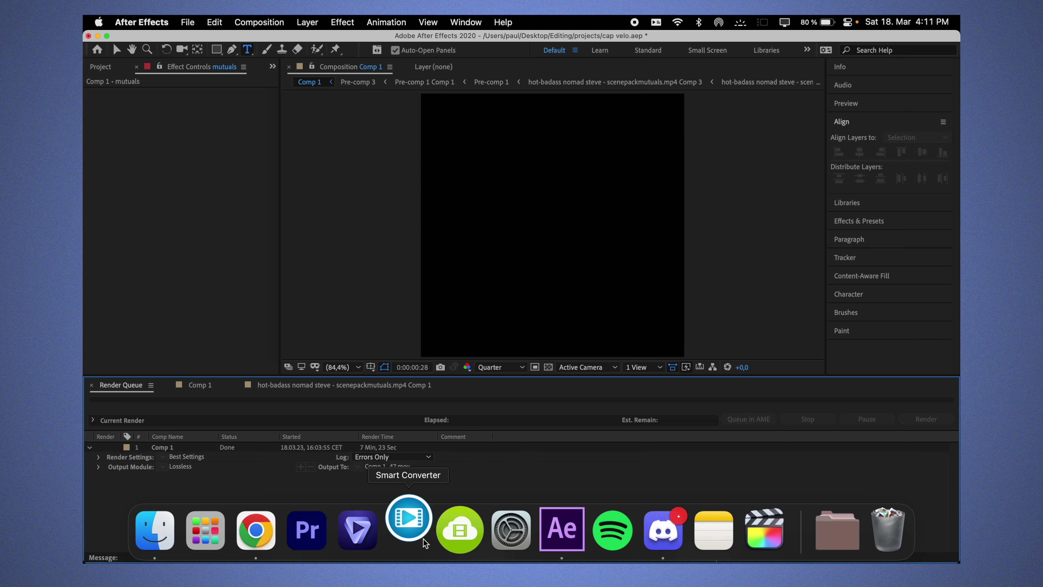
# - Load Comp 1_47.mov into Smart Converter and convert it for Mac
pyautogui.click(411, 540)
pyautogui.click(142, 538)
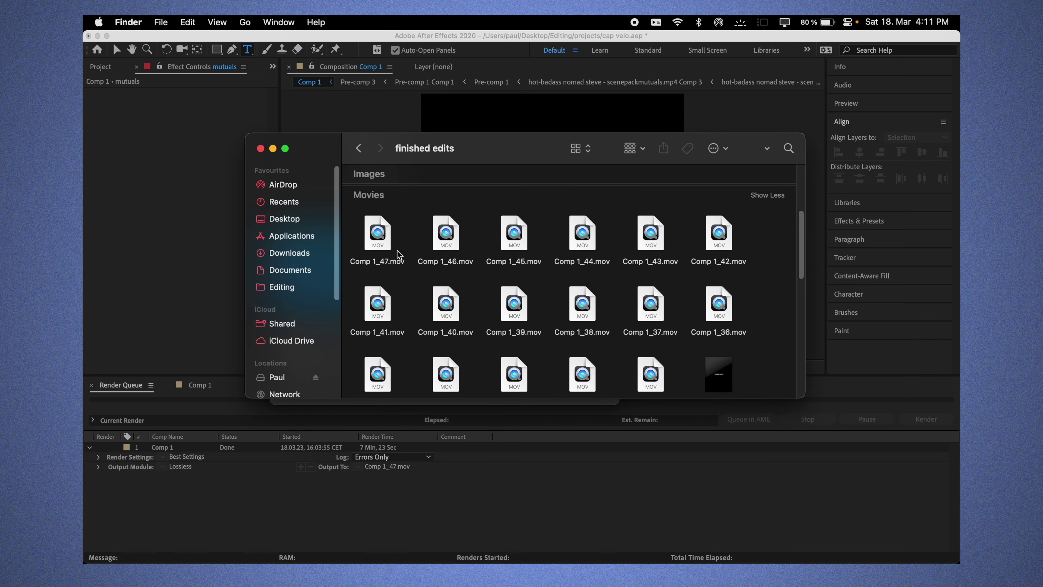
pyautogui.moveTo(438, 159); pyautogui.dragTo(727, 249)
pyautogui.moveTo(665, 323); pyautogui.dragTo(431, 292)
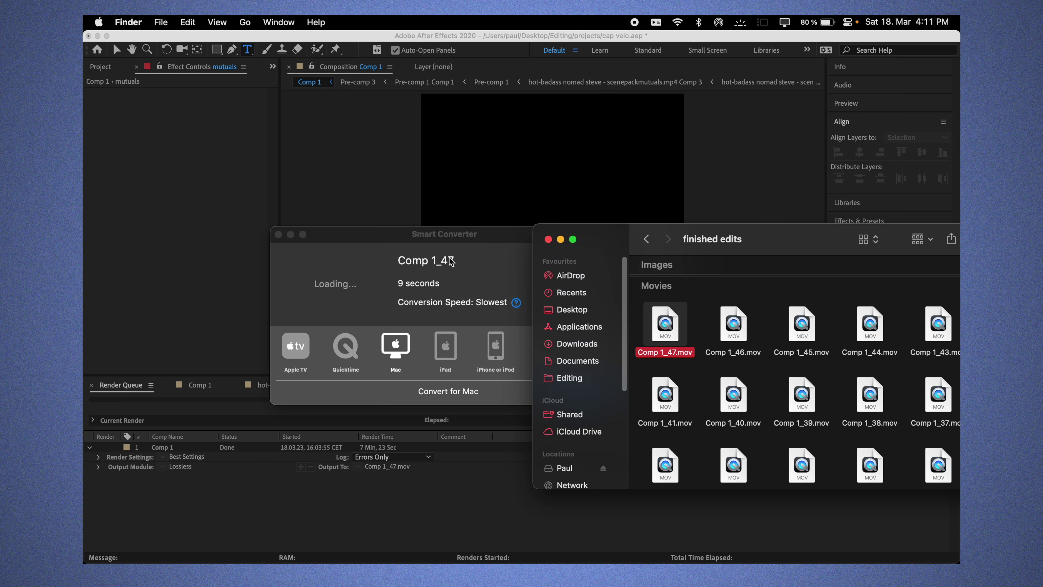
pyautogui.click(591, 392)
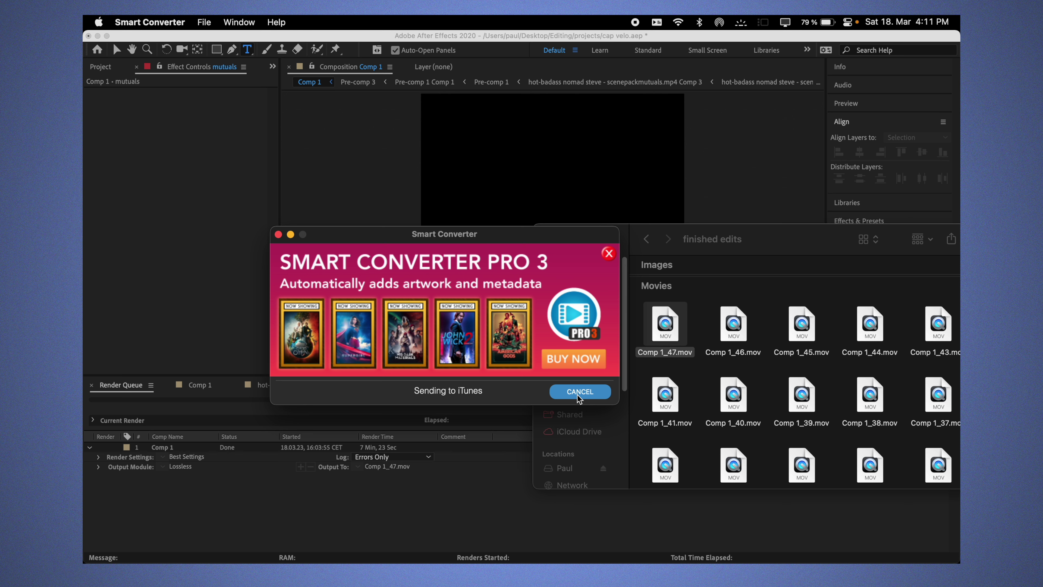
# - Open Comp 1_47-mac.mp4 in QuickTime Player and play it
pyautogui.click(577, 394)
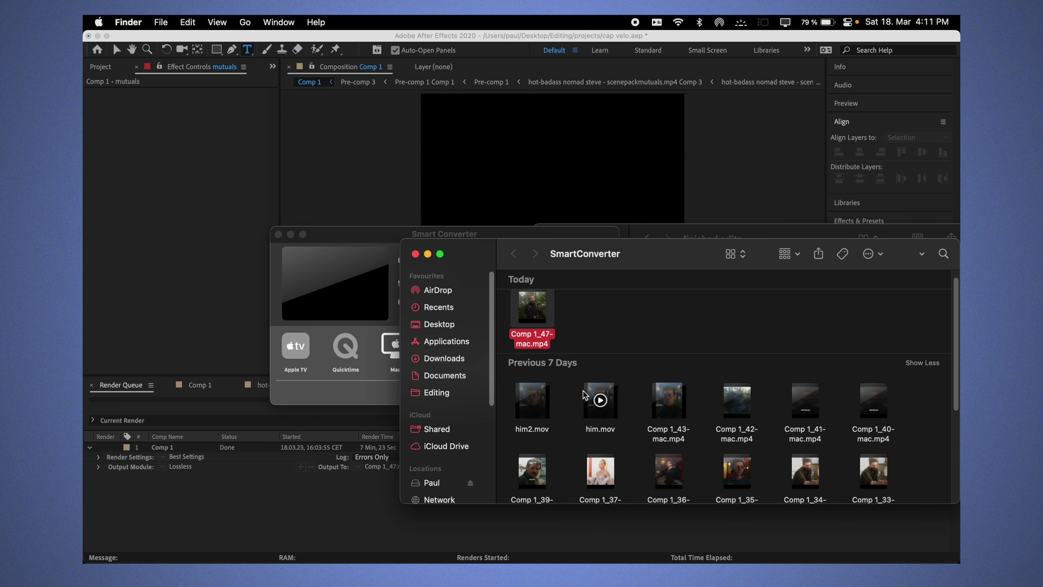
pyautogui.doubleClick(549, 320)
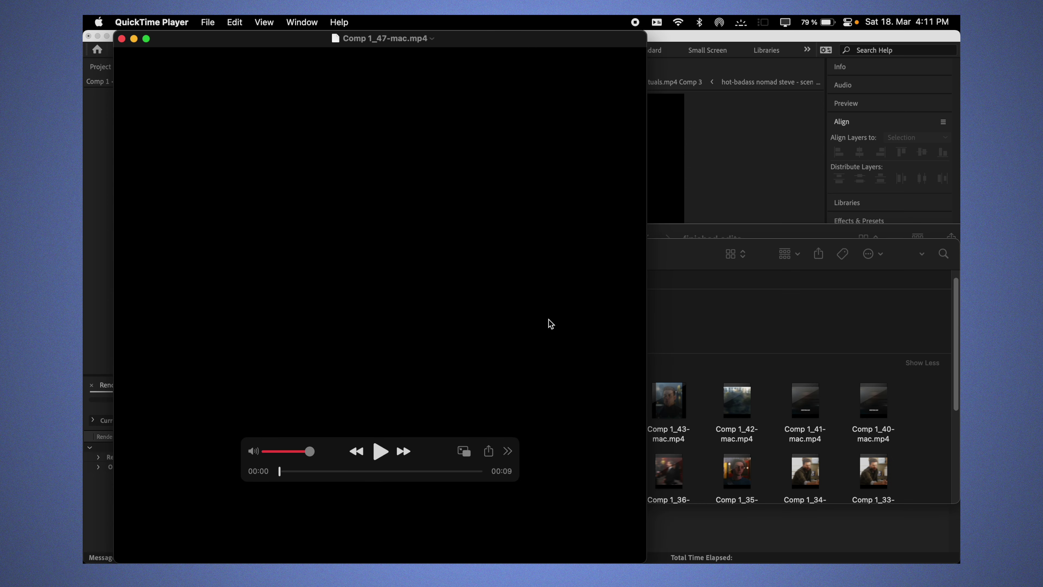
pyautogui.press('space')
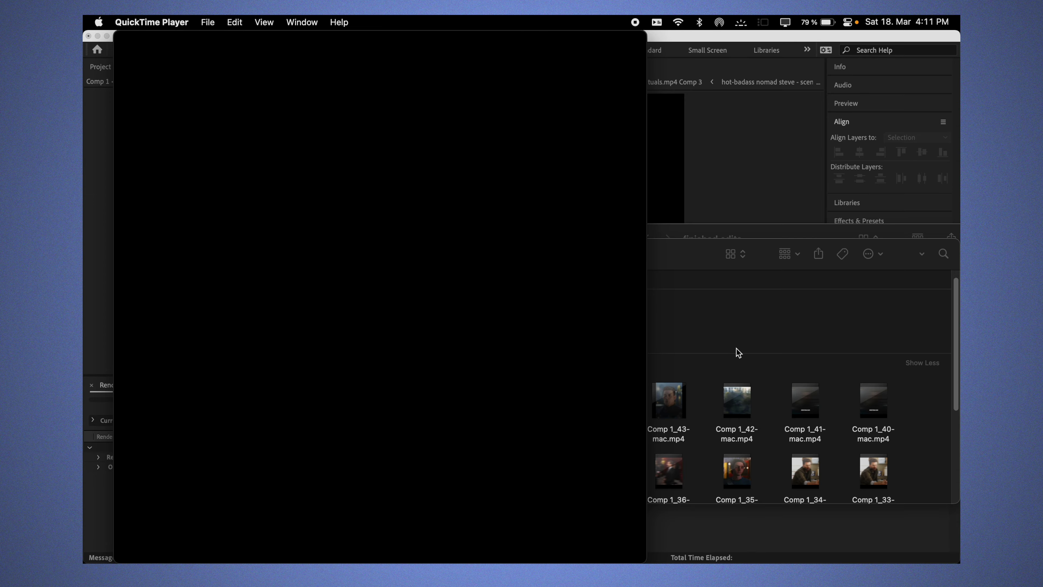